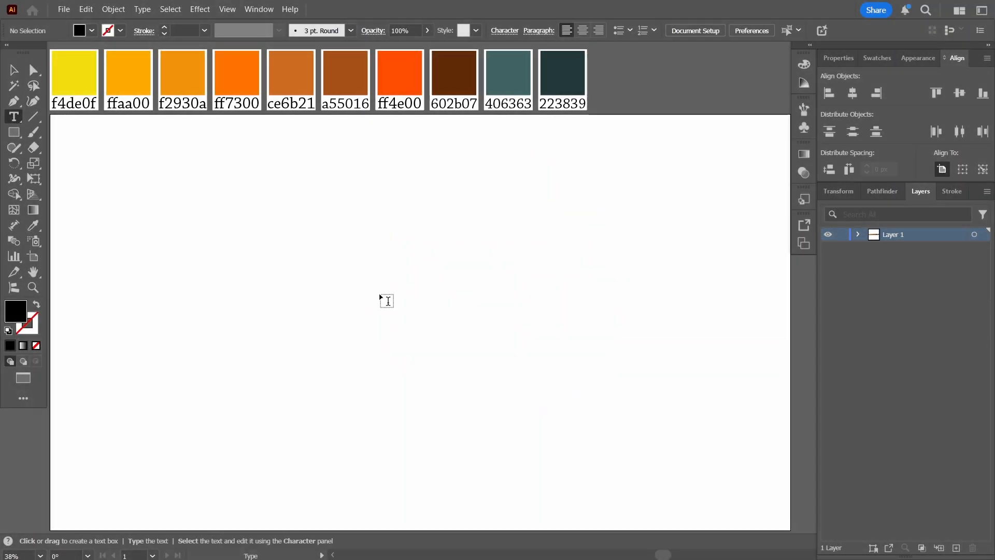
# - Add the point text AUTUMN on the artboard
pyautogui.click(381, 294)
pyautogui.write('AUTUMN')
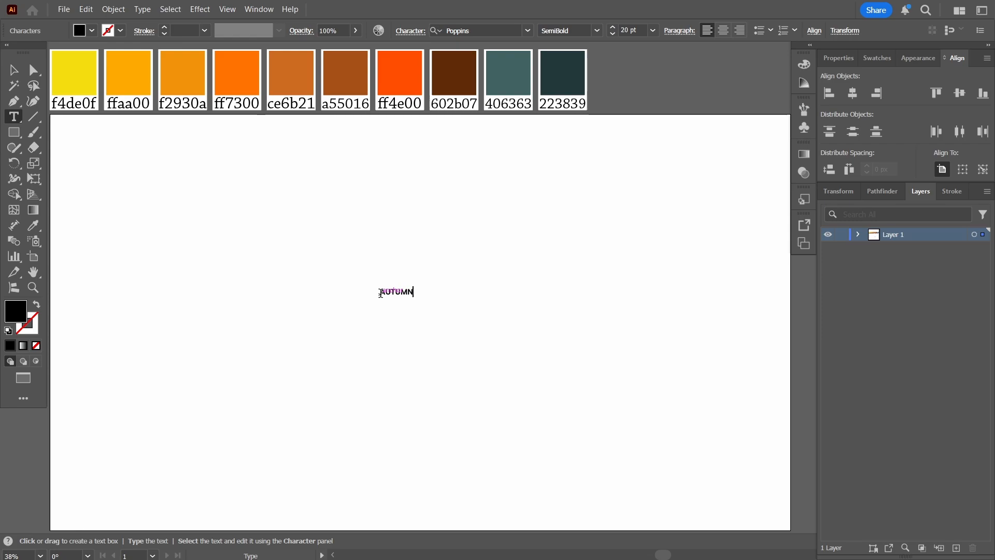
pyautogui.press('Escape')
# - Set the AUTUMN text in Franklin Gothic Demi Cond at 300 pt and center it on the artboard
pyautogui.click(510, 31)
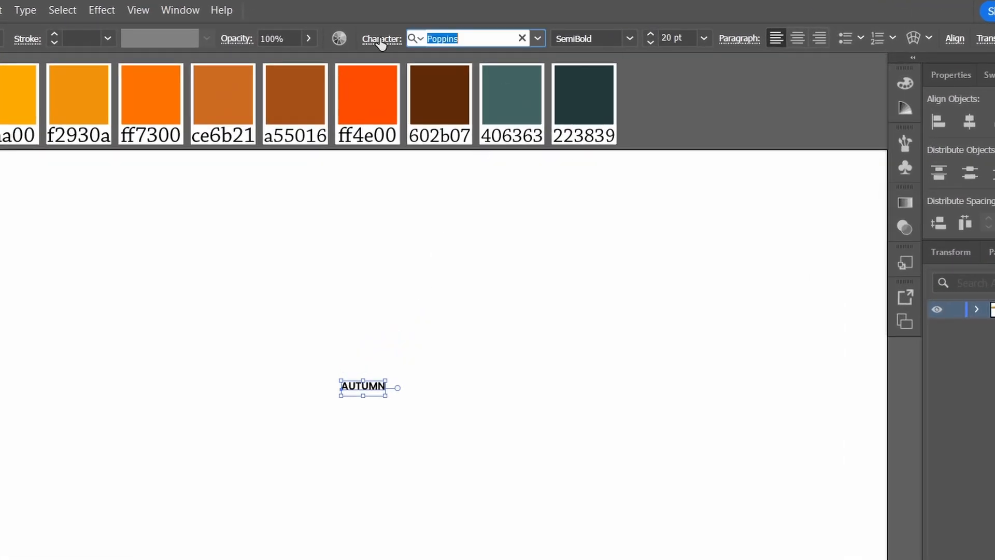
pyautogui.write('FRAN')
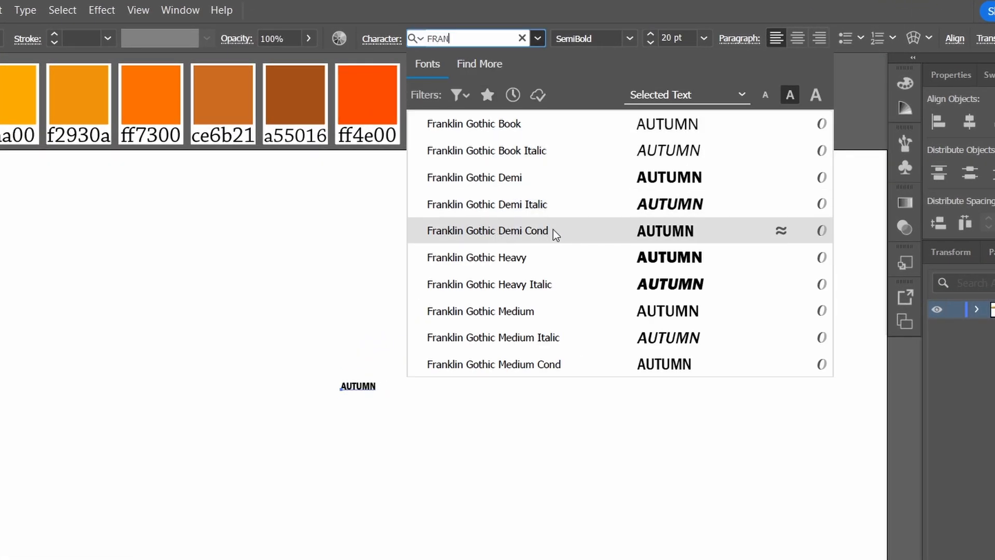
pyautogui.click(552, 230)
pyautogui.press('Return')
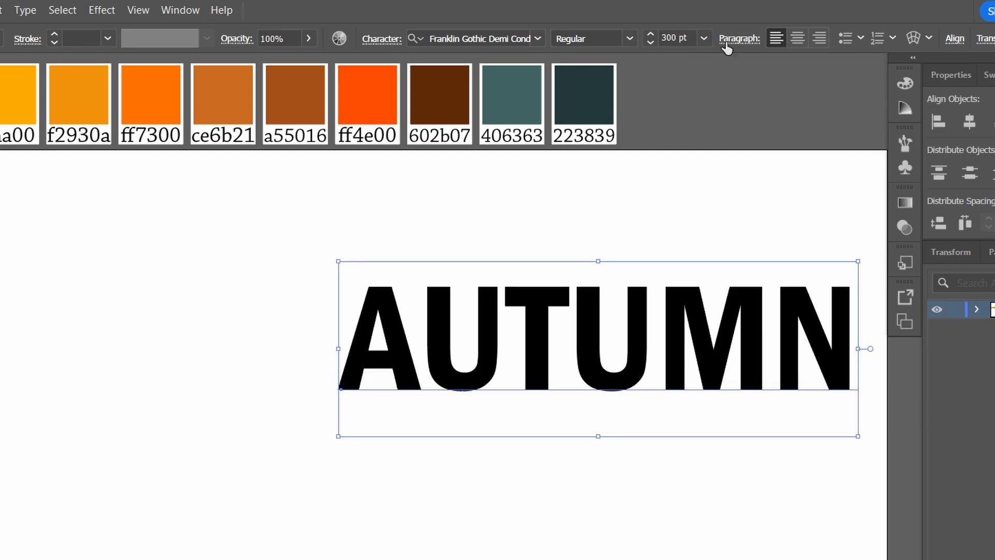
pyautogui.click(969, 121)
pyautogui.click(763, 406)
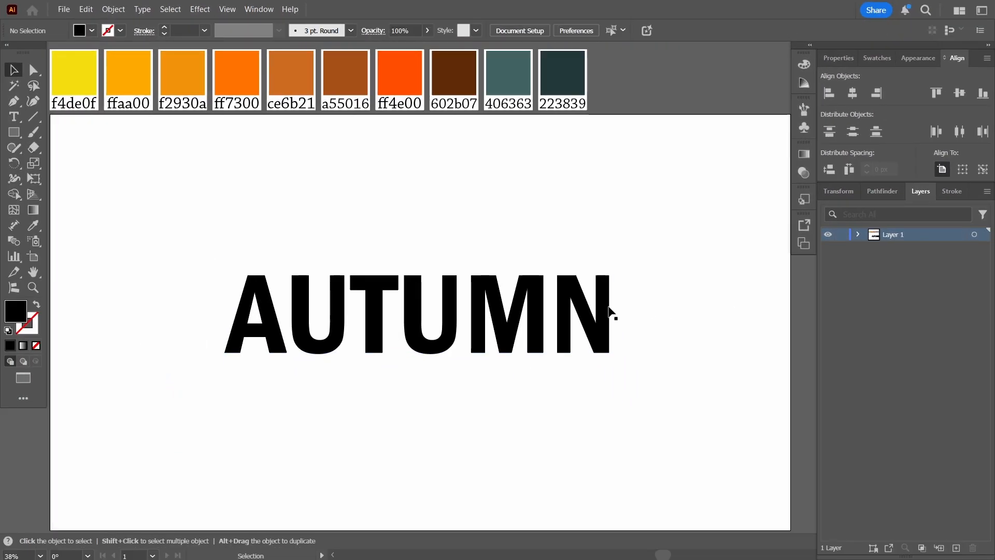
# - Set the AUTUMN text's tracking to 65 and center it on the artboard again
pyautogui.click(589, 327)
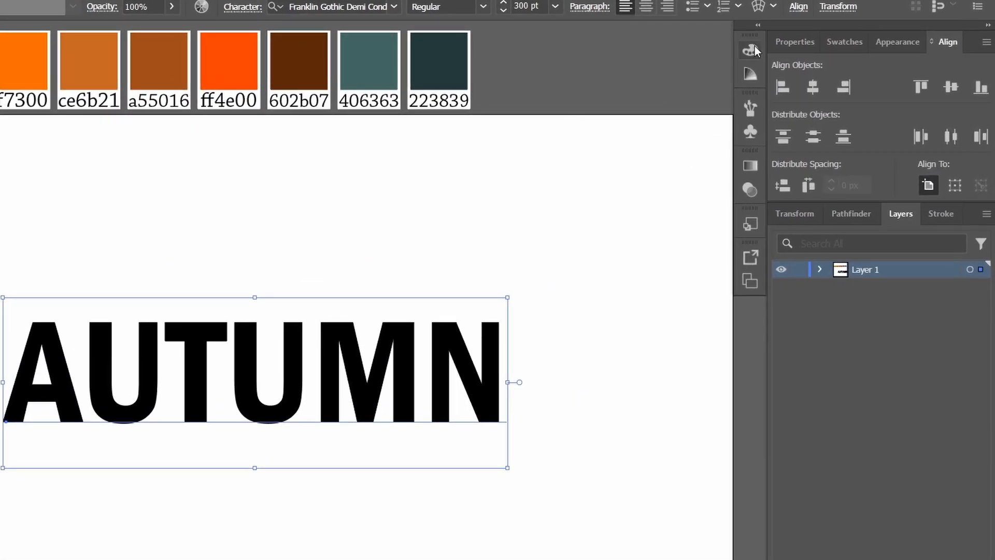
pyautogui.click(795, 43)
pyautogui.scroll(-6, 906, 260)
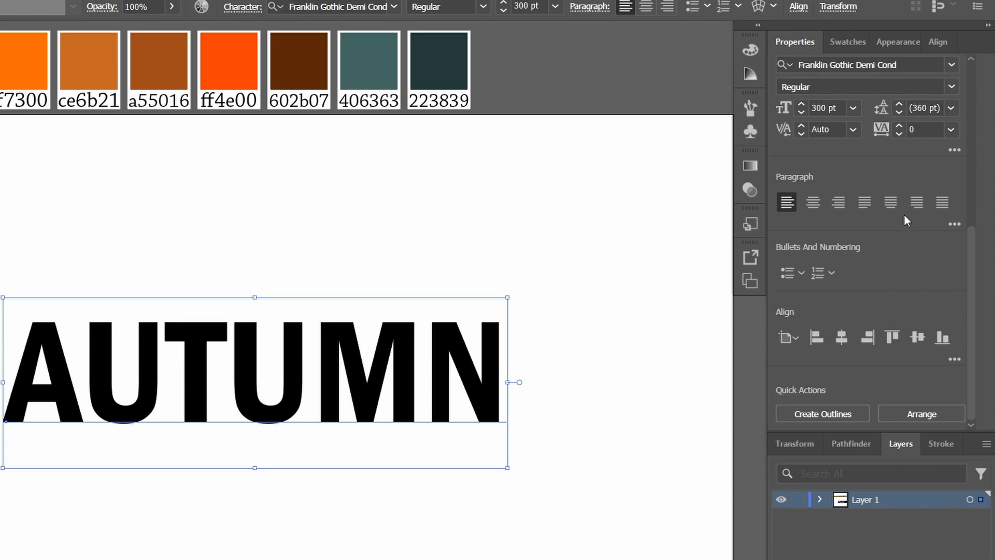
pyautogui.click(919, 127)
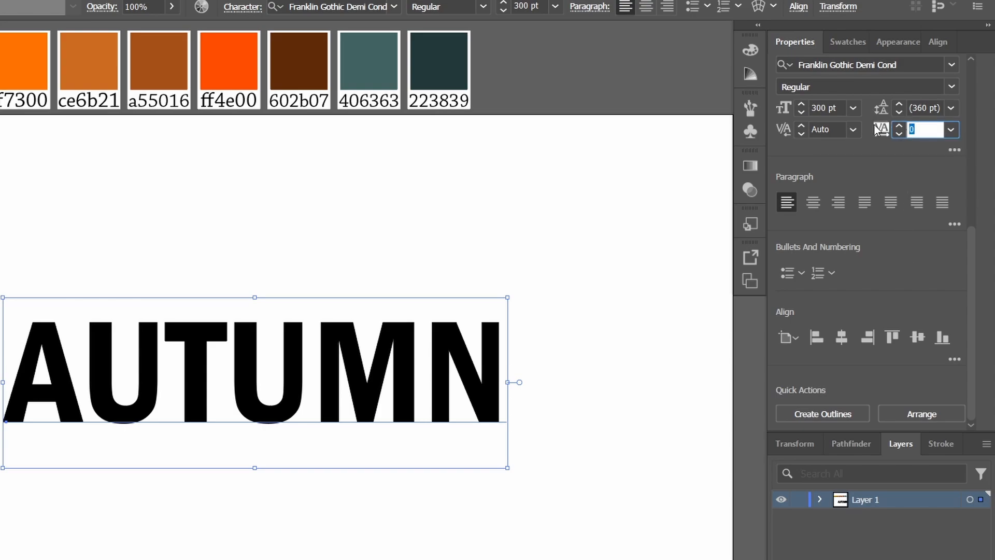
pyautogui.write('65')
pyautogui.press('Return')
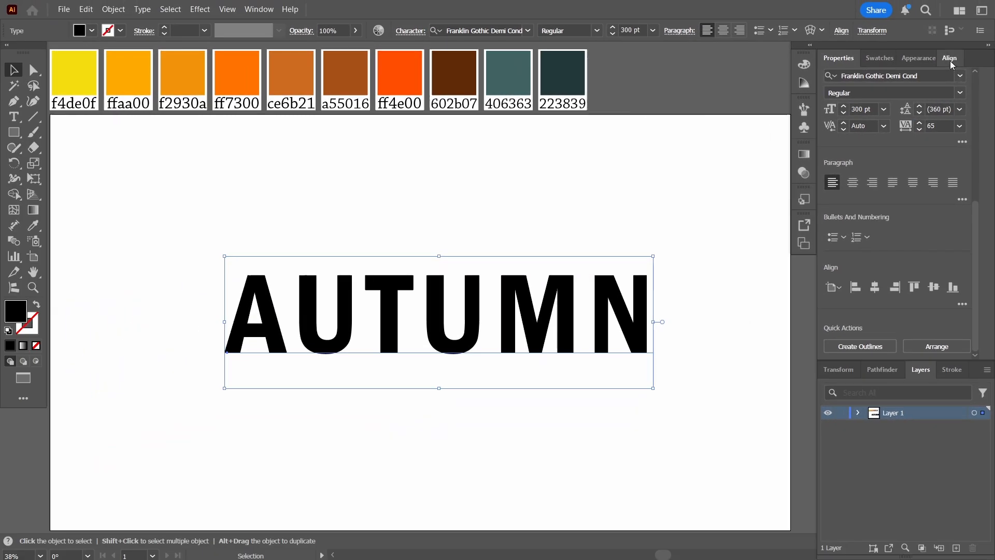
pyautogui.click(938, 42)
pyautogui.click(873, 93)
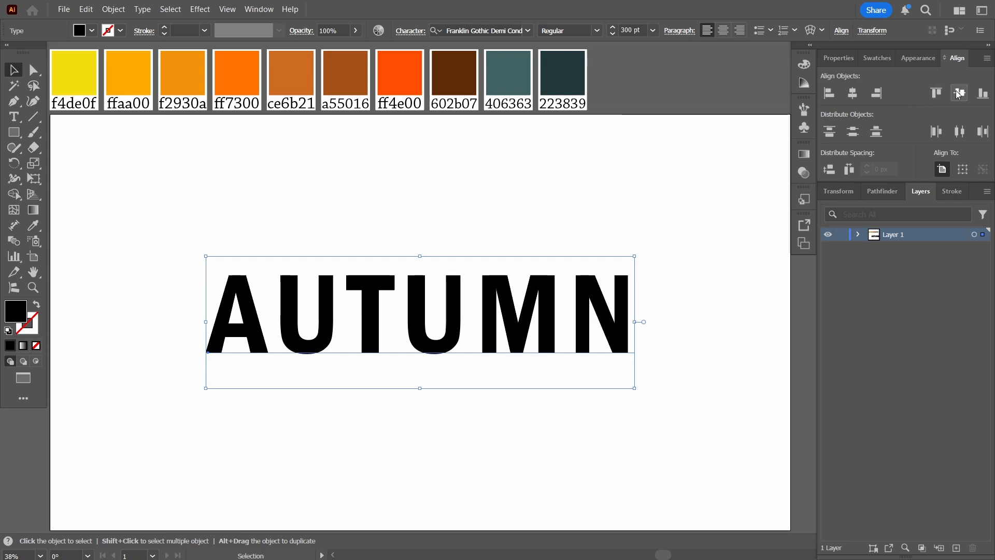
pyautogui.click(657, 228)
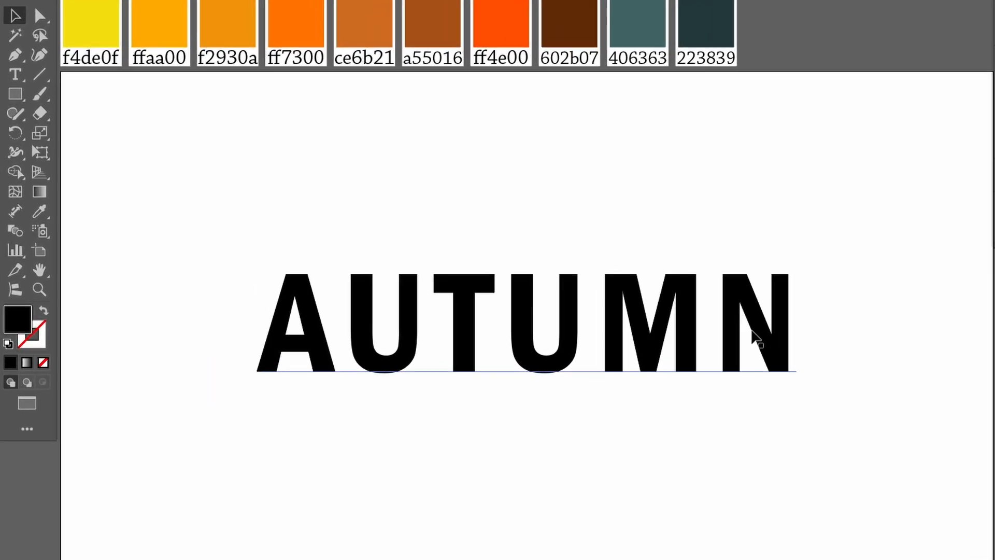
# - Remove the text's default fill and add a new appearance fill sampled from the ffaa00 swatch
pyautogui.click(757, 340)
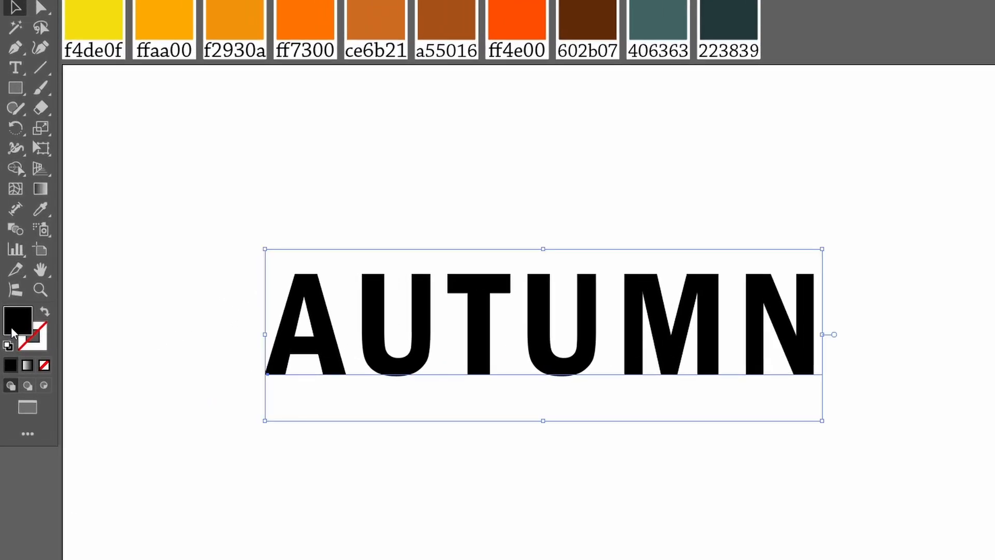
pyautogui.click(44, 365)
pyautogui.click(897, 33)
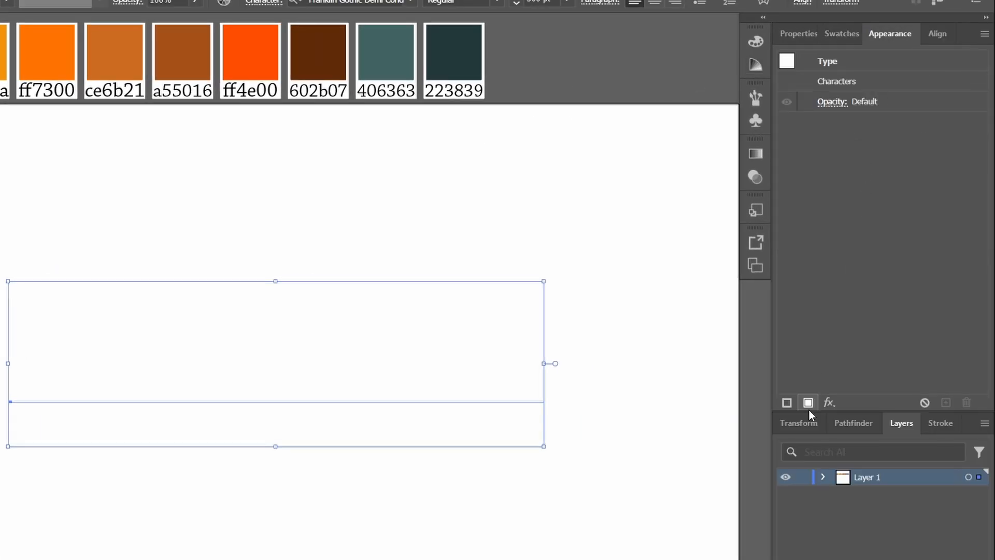
pyautogui.click(931, 403)
pyautogui.click(39, 243)
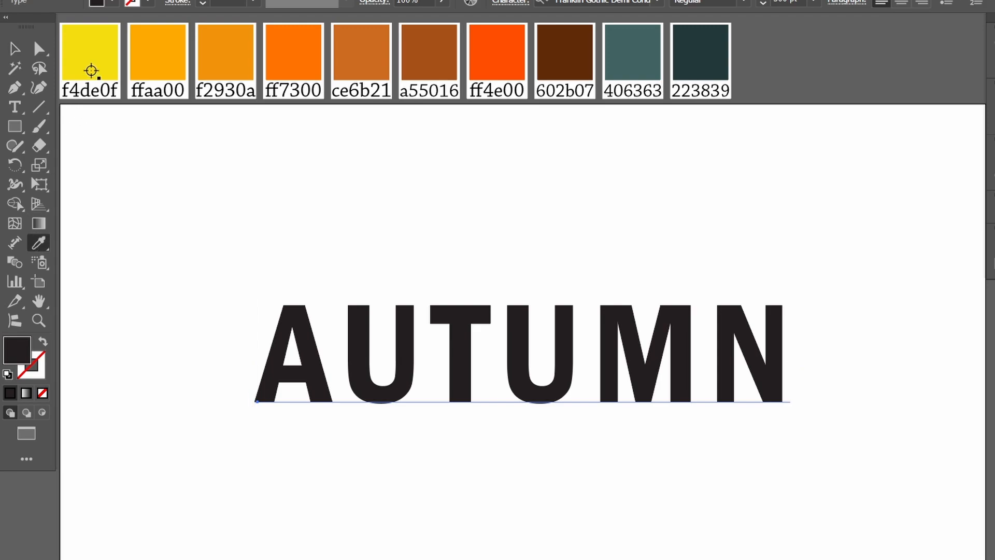
pyautogui.click(158, 44)
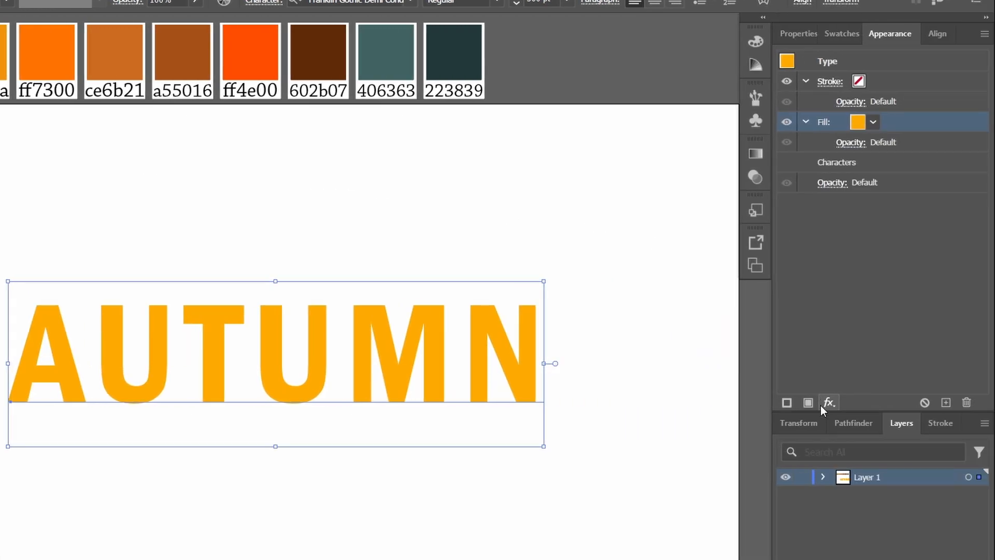
# - Add a second fill to the text and color the lower one with the 602b07 swatch
pyautogui.click(808, 403)
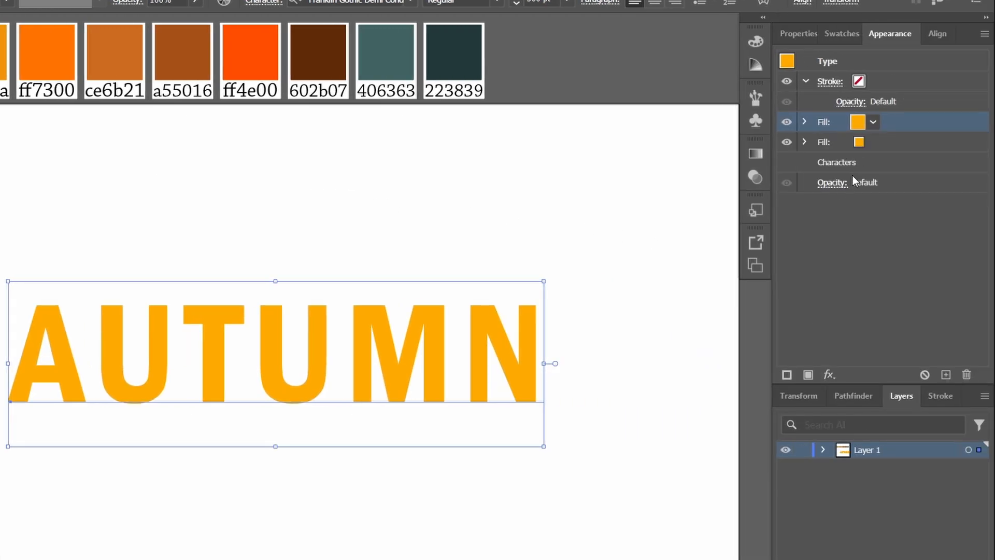
pyautogui.press('i')
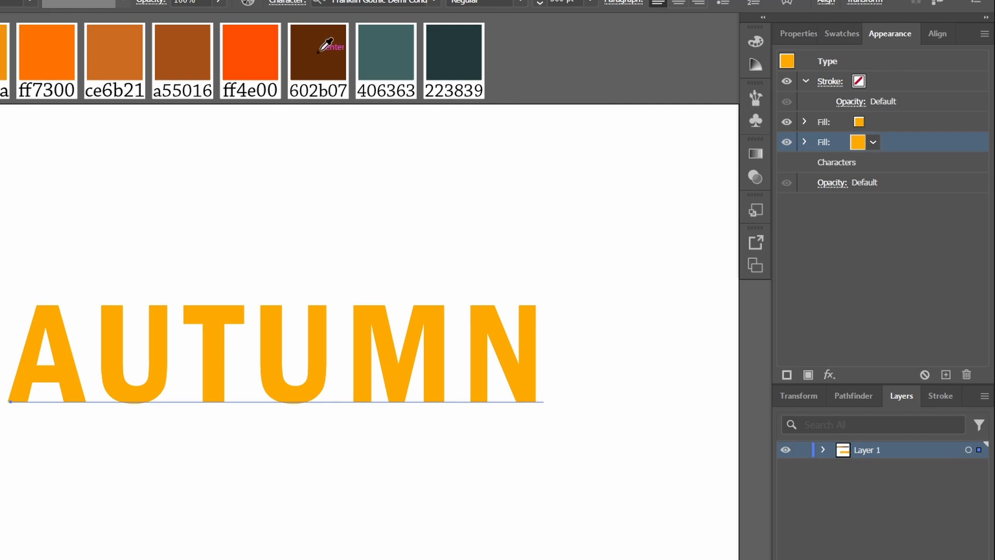
pyautogui.click(319, 52)
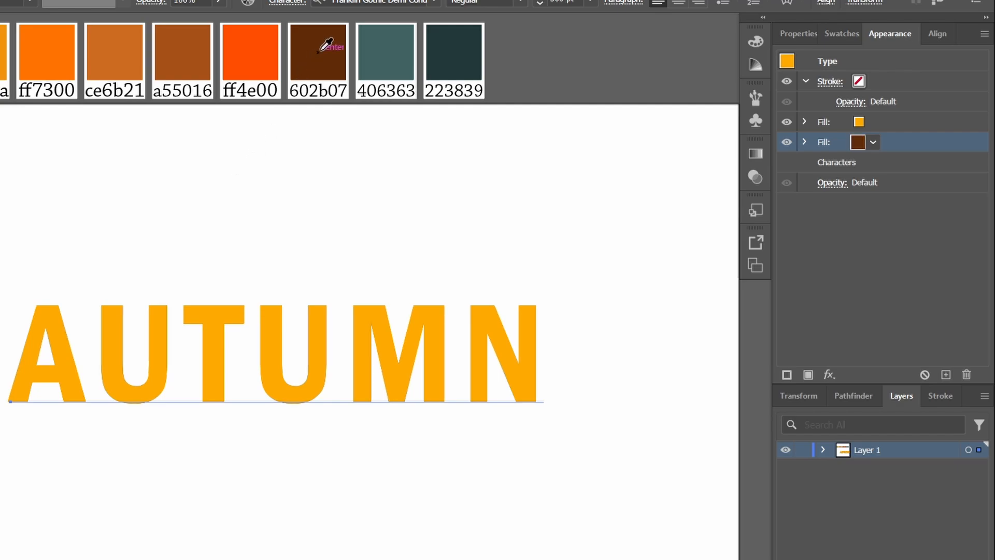
pyautogui.click(804, 142)
pyautogui.click(805, 142)
# - Apply a Transform effect to the brown fill with 99.9% horizontal and vertical scale, 0.2 px vertical move and 50 copies
pyautogui.click(830, 374)
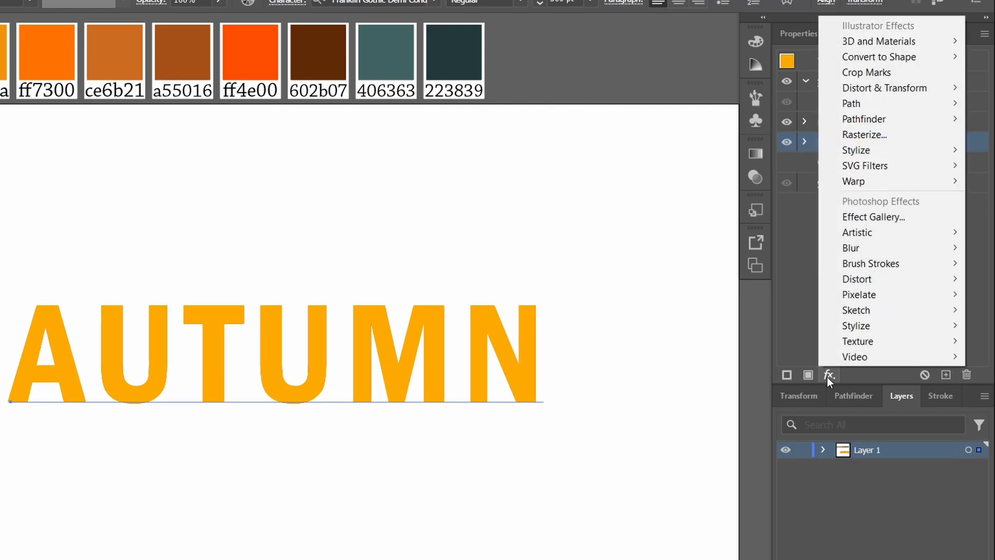
pyautogui.moveTo(865, 96)
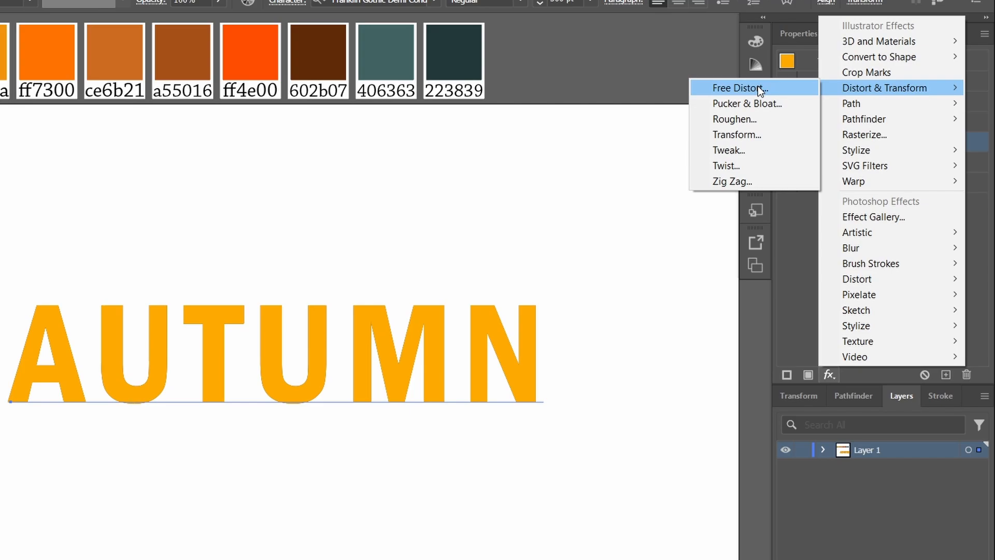
pyautogui.click(747, 133)
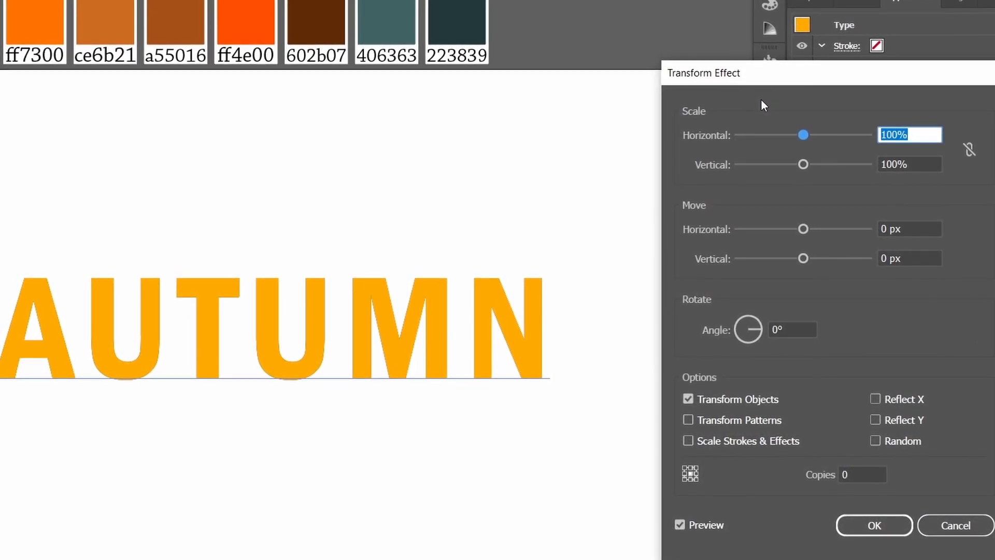
pyautogui.write('99.9')
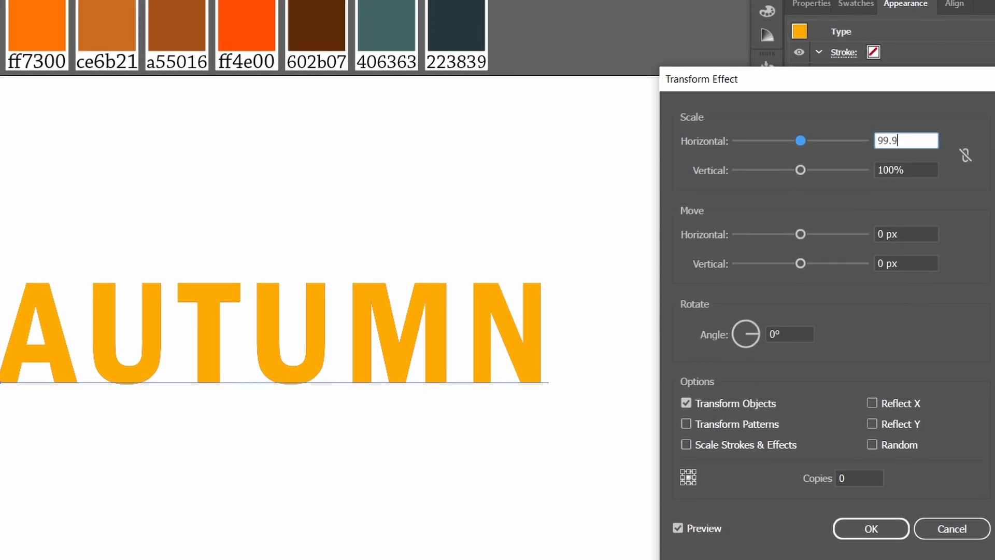
pyautogui.press('Tab')
pyautogui.write('99.9')
pyautogui.press('Tab')
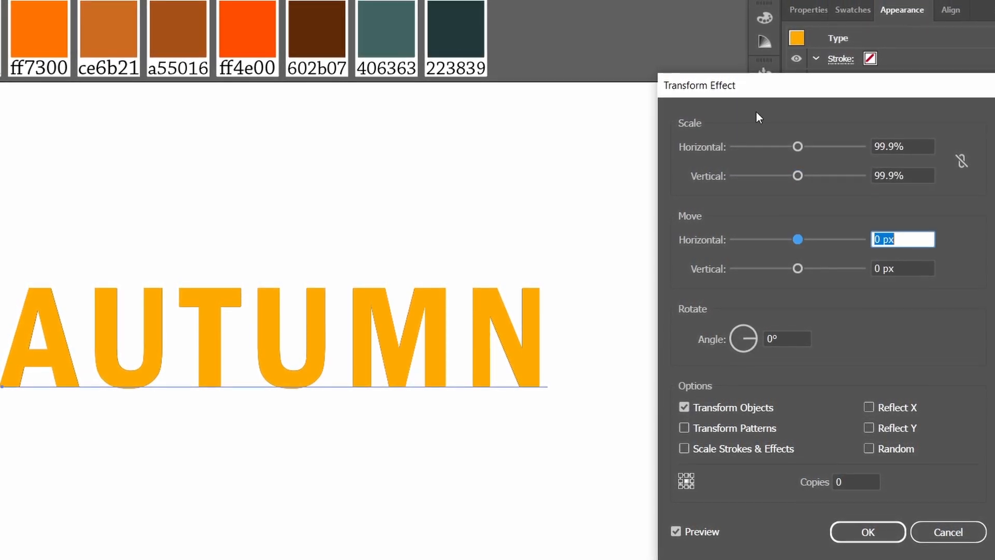
pyautogui.press('Tab')
pyautogui.write('0.2')
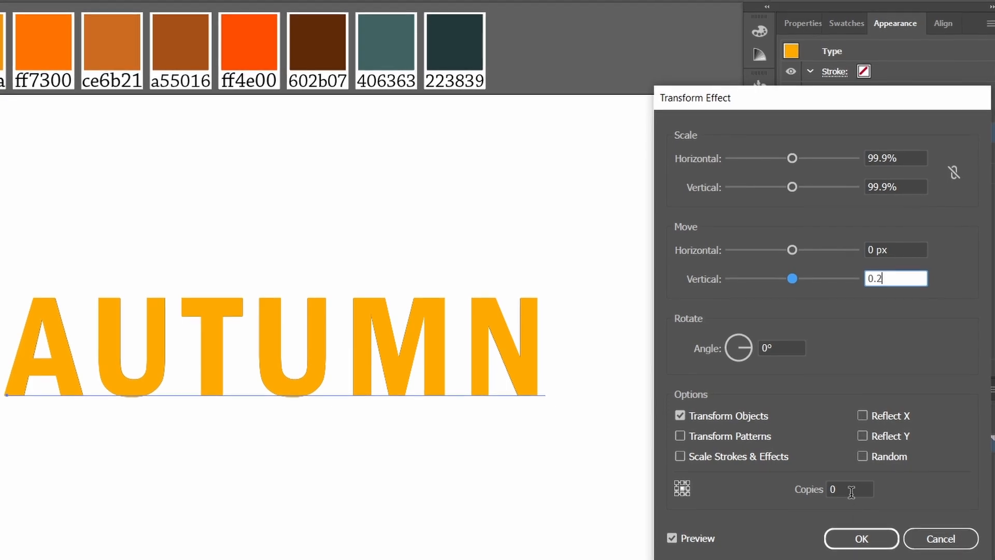
pyautogui.click(811, 489)
pyautogui.write('50')
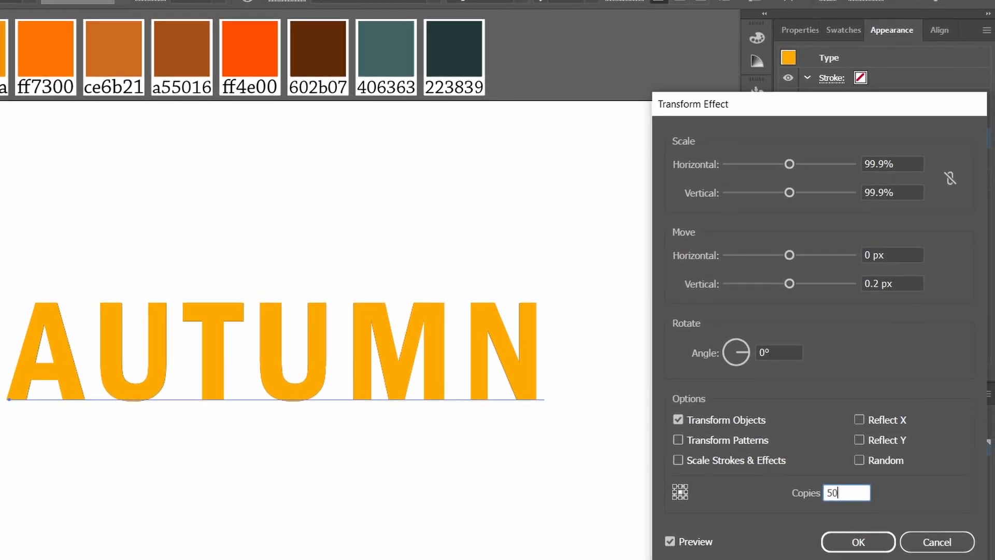
pyautogui.click(847, 548)
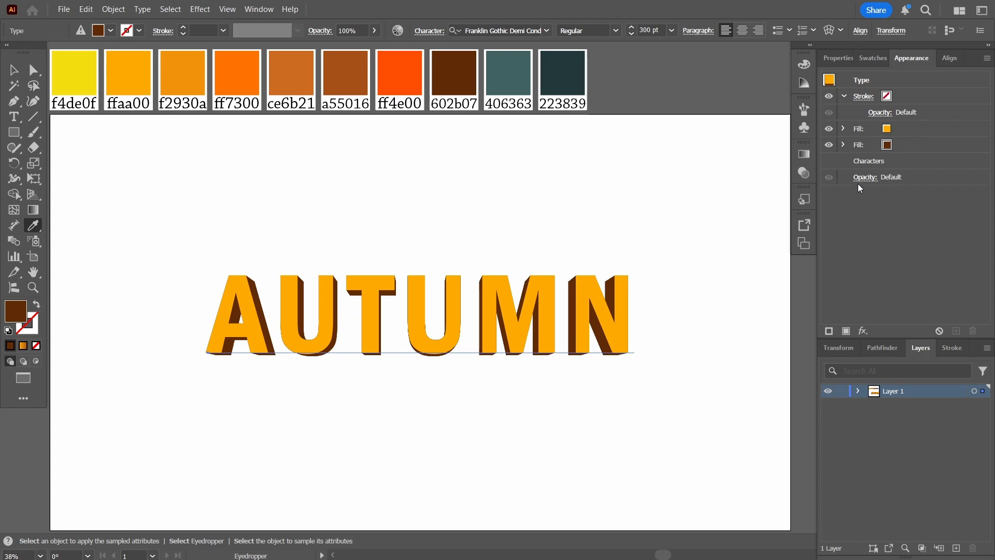
# - Add a third brown fill without effects and move it below the fill that carries the Transform effect
pyautogui.click(916, 145)
pyautogui.click(846, 331)
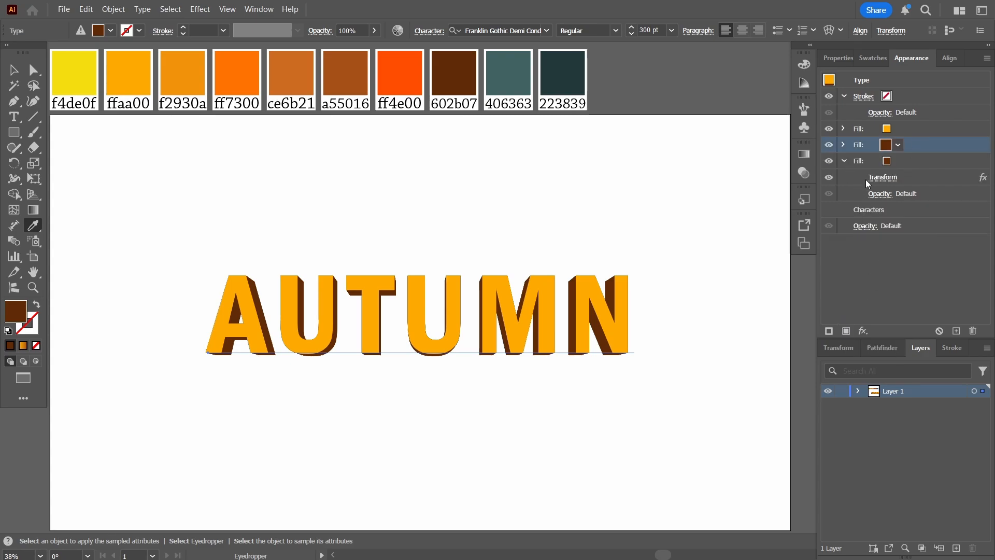
pyautogui.click(844, 144)
pyautogui.click(844, 144)
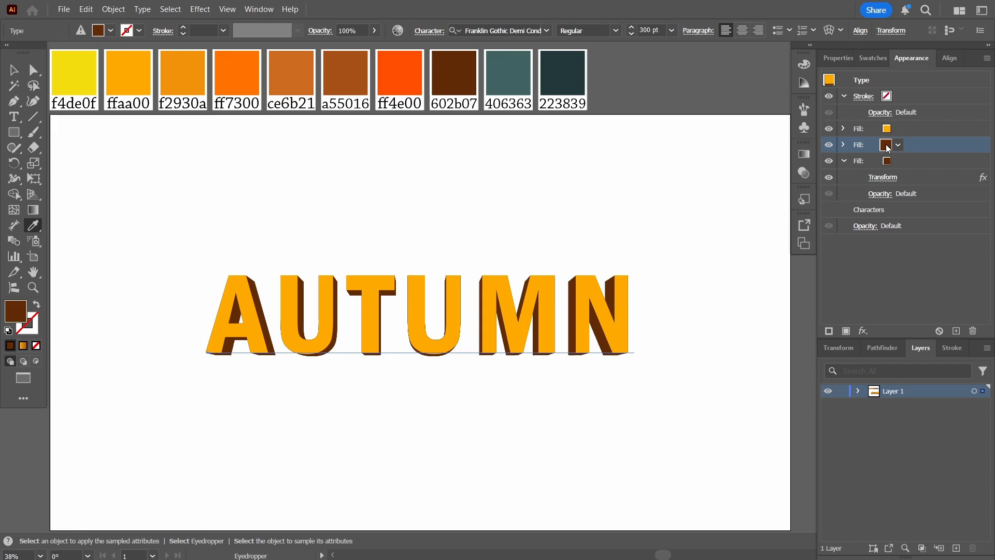
pyautogui.click(843, 160)
pyautogui.moveTo(899, 146); pyautogui.dragTo(911, 166)
pyautogui.press('v')
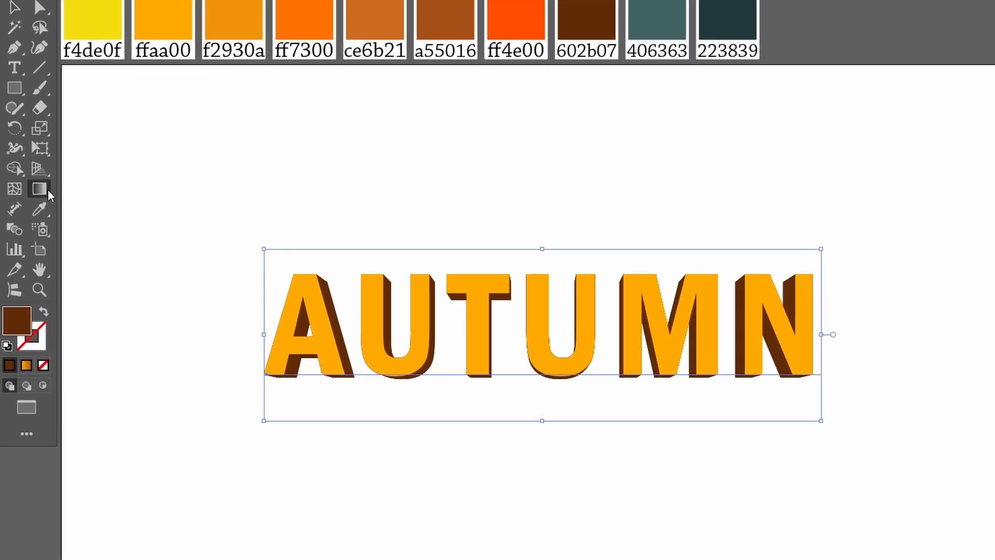
# - Apply a two-stop linear gradient to the text's lowest fill
pyautogui.click(48, 188)
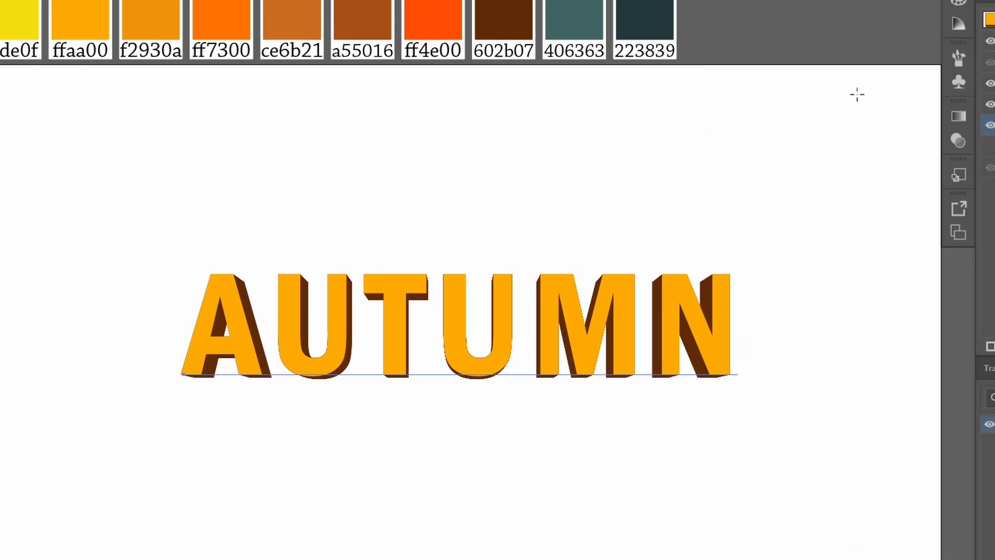
pyautogui.click(958, 118)
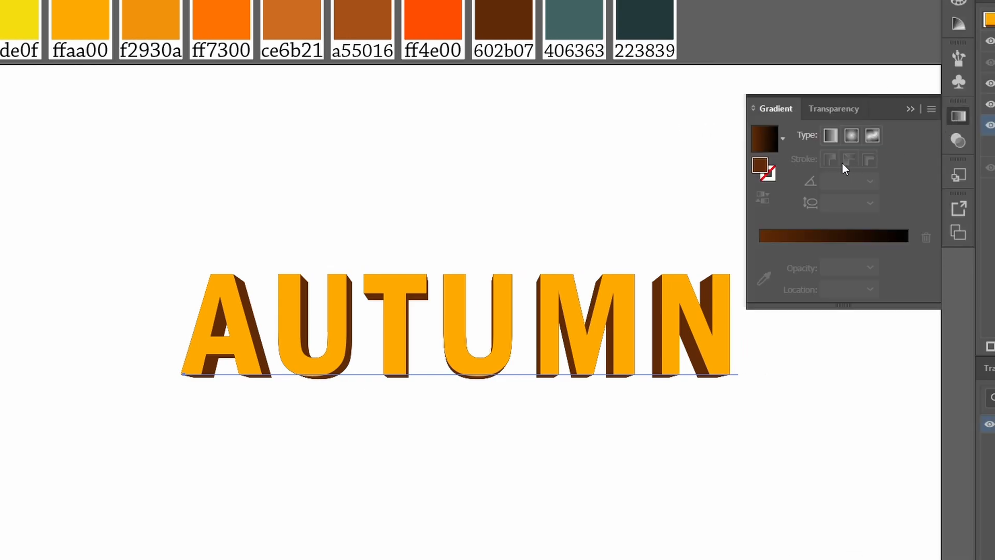
pyautogui.click(440, 317)
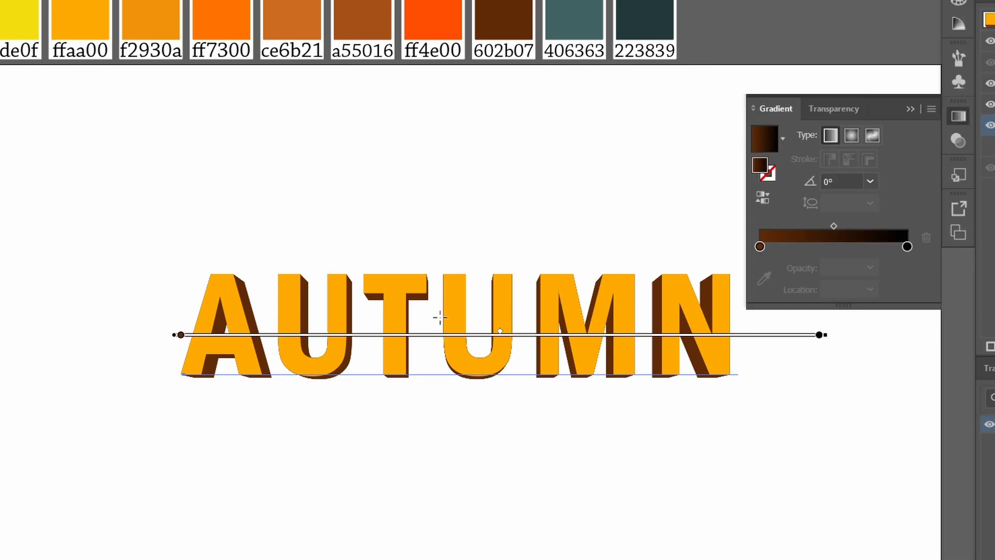
pyautogui.click(764, 251)
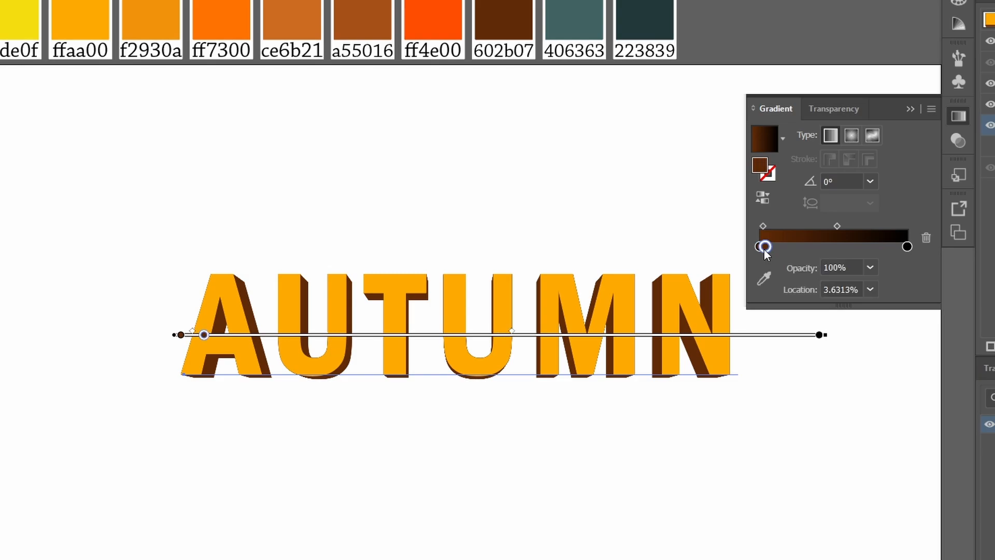
pyautogui.moveTo(766, 251); pyautogui.dragTo(793, 269)
# - Color the gradient's start stop with the ffaa00 swatch and its end stop with the a55016 swatch
pyautogui.click(760, 247)
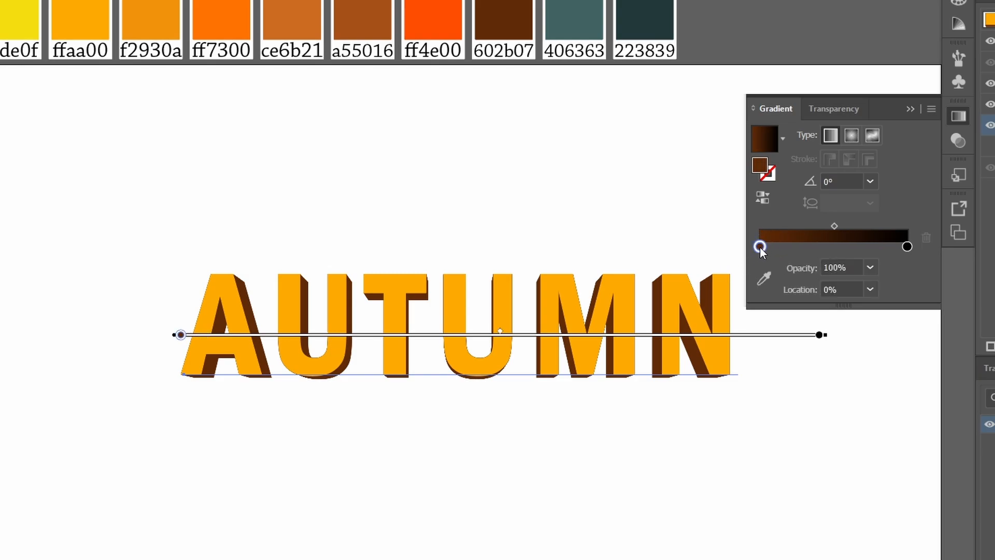
pyautogui.click(764, 277)
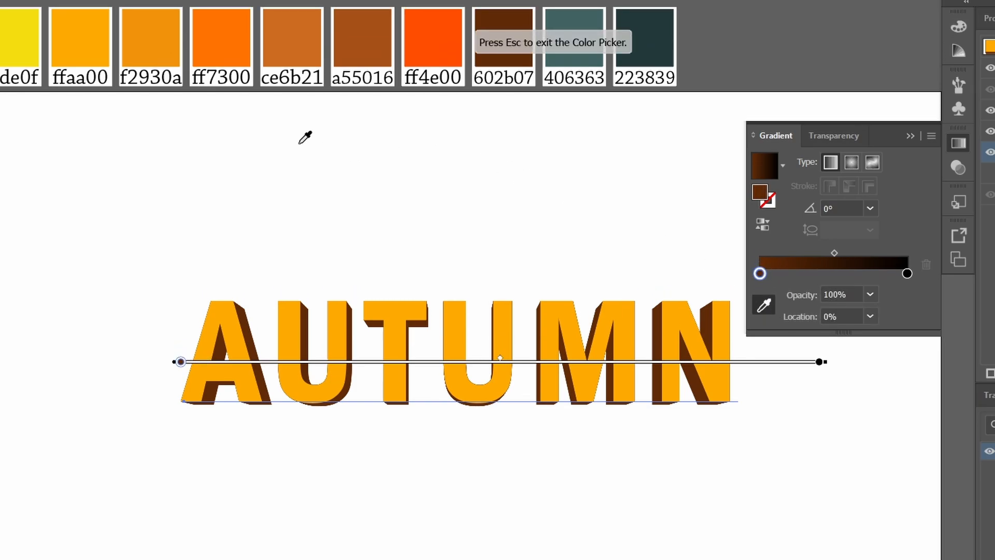
pyautogui.click(85, 7)
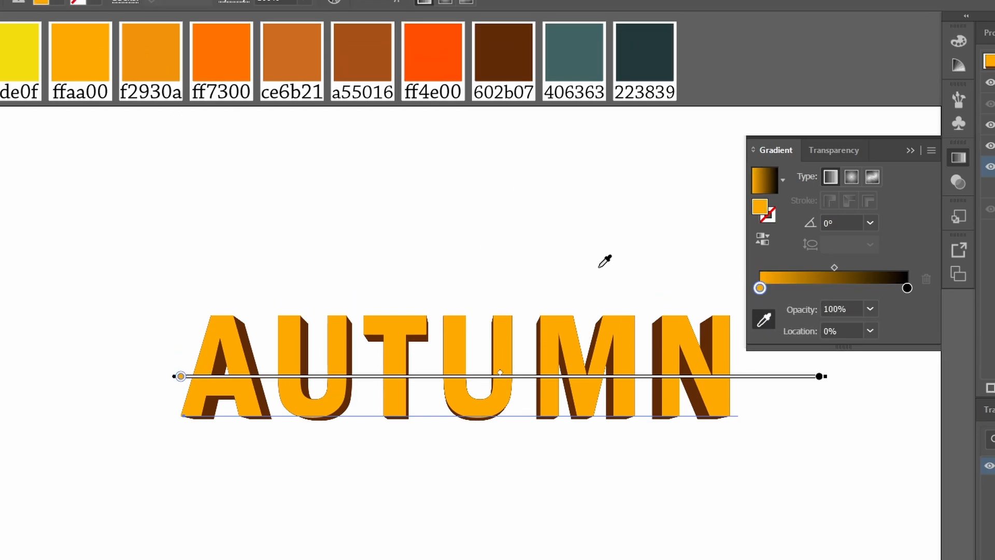
pyautogui.click(906, 289)
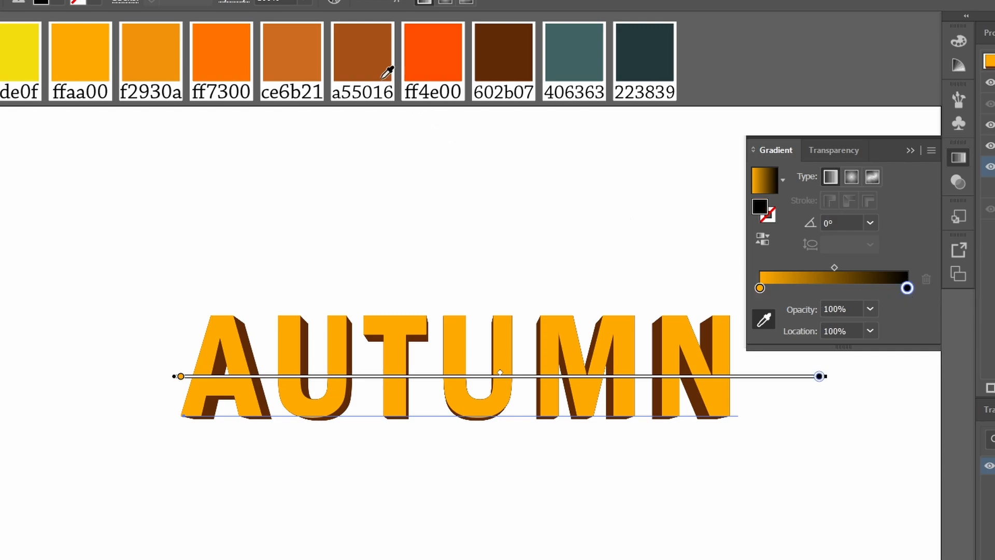
pyautogui.click(369, 70)
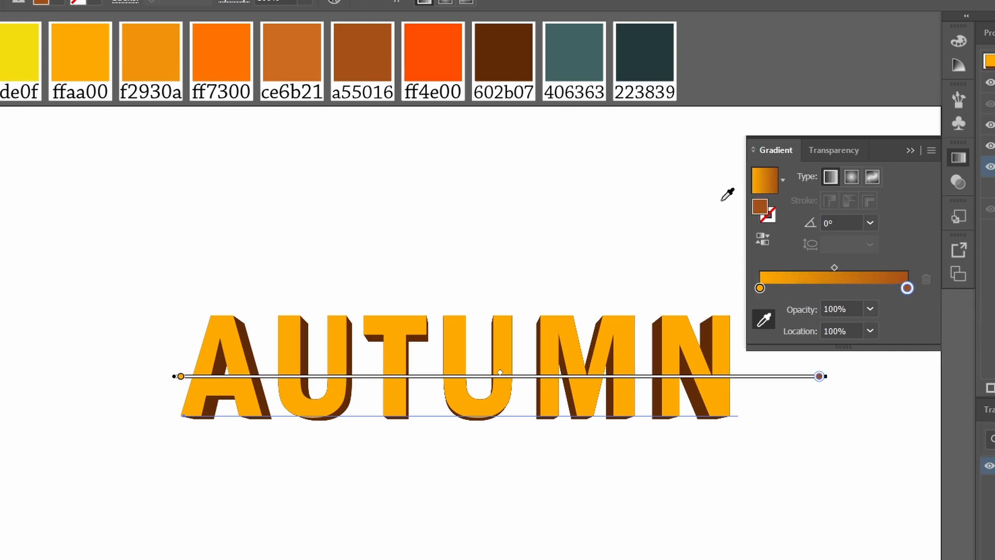
# - Rotate the linear gradient to vertical, running from the yellow-orange stop above to the brown stop below
pyautogui.click(870, 222)
pyautogui.click(894, 472)
pyautogui.click(911, 151)
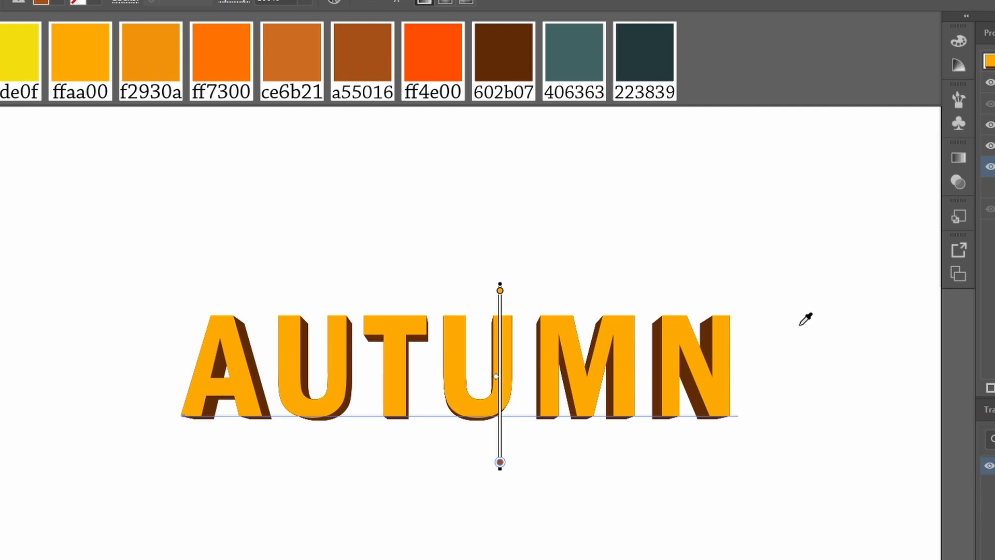
pyautogui.press('v')
# - Apply an Offset Path effect to the gradient fill with a 15 px offset and Round joins
pyautogui.click(855, 388)
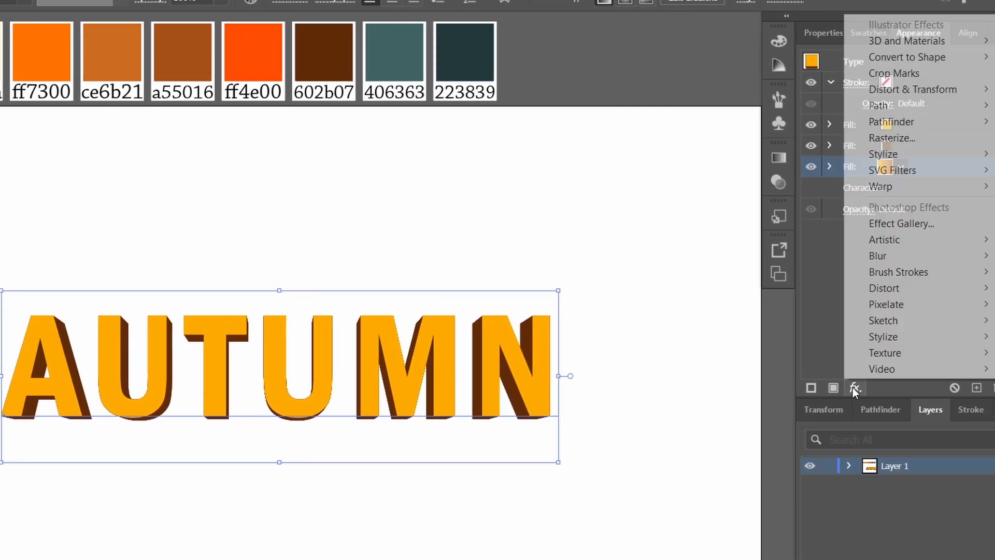
pyautogui.moveTo(894, 110)
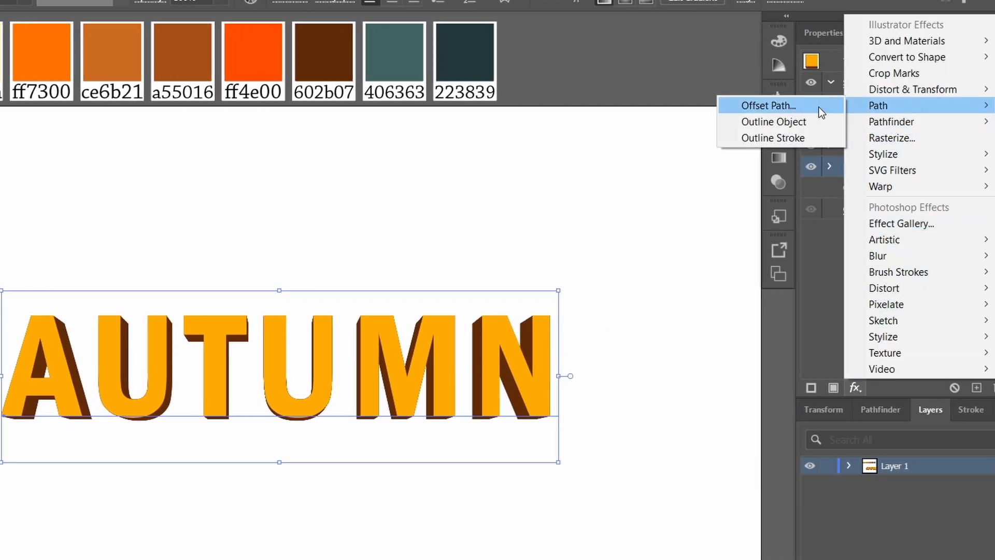
pyautogui.click(762, 103)
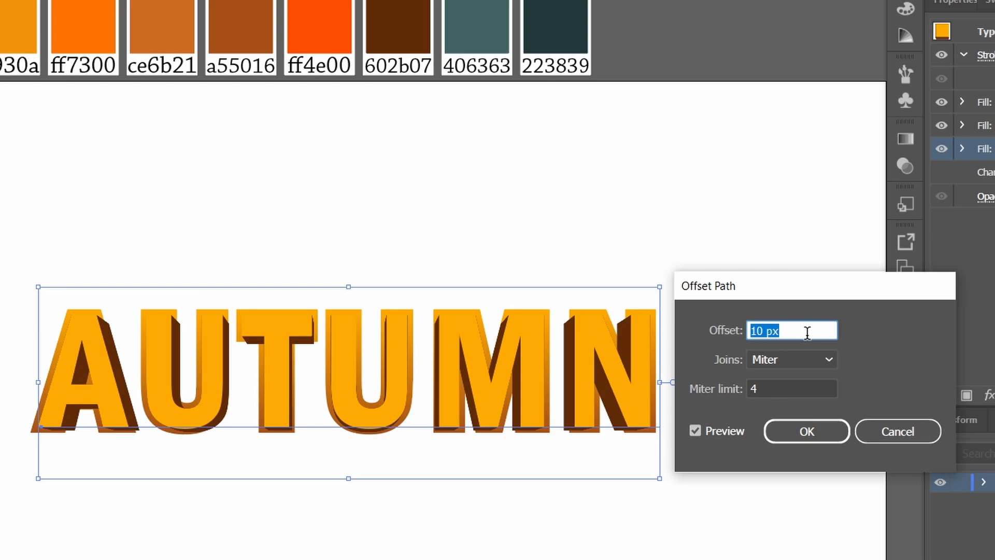
pyautogui.write('15')
pyautogui.press('Tab')
pyautogui.press('Down')
pyautogui.press('Tab')
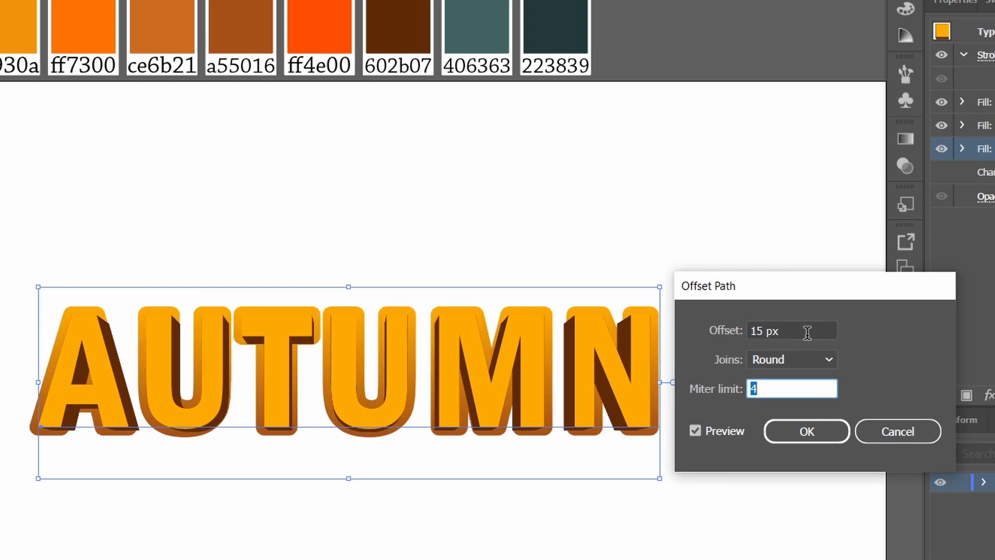
pyautogui.click(817, 428)
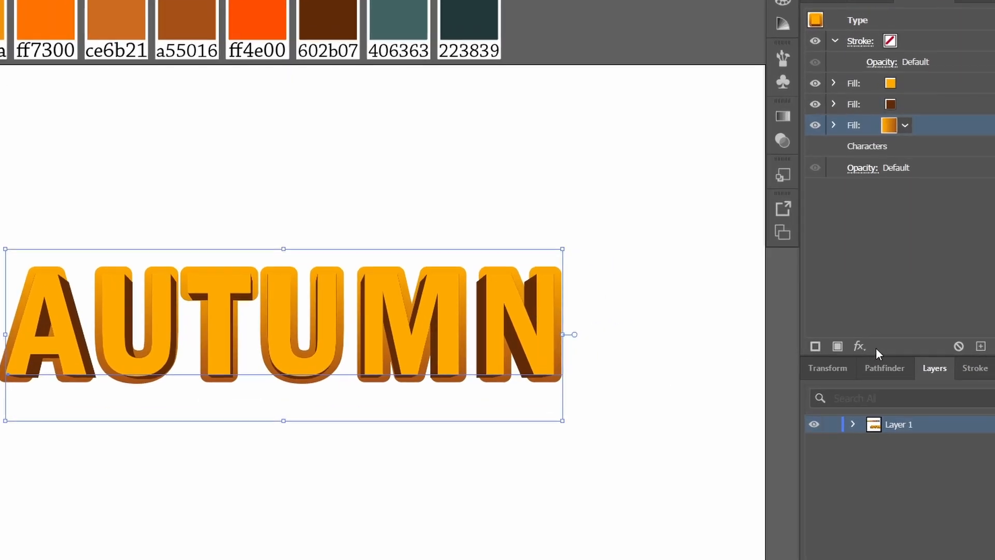
# - Apply a Transform effect to the gradient fill with 96% horizontal scale, 97% vertical scale and 4 px vertical move
pyautogui.click(862, 334)
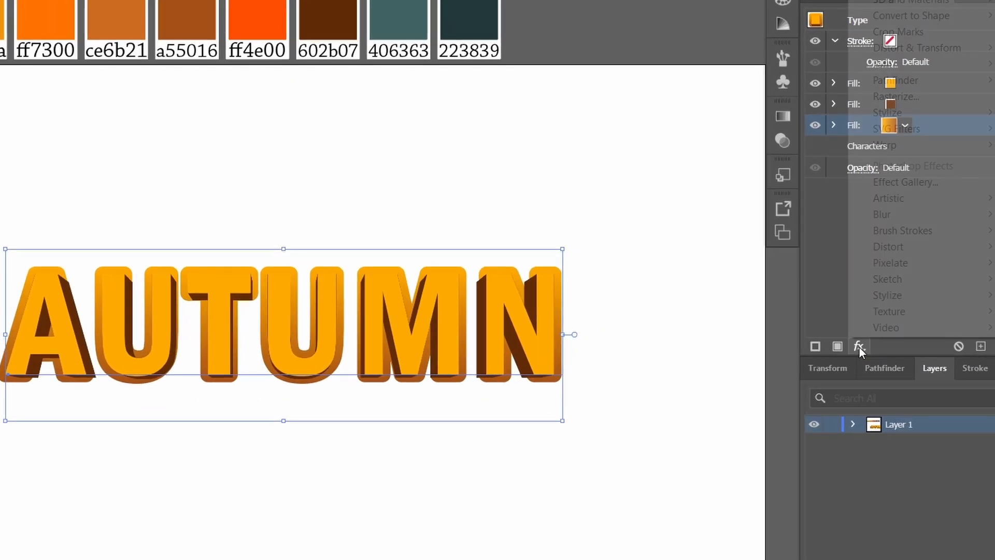
pyautogui.moveTo(892, 49)
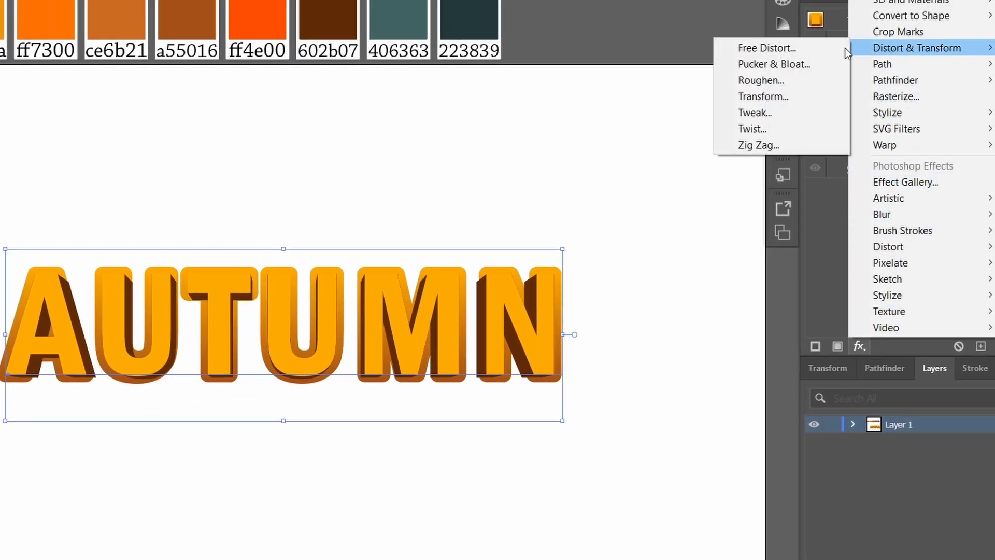
pyautogui.click(767, 95)
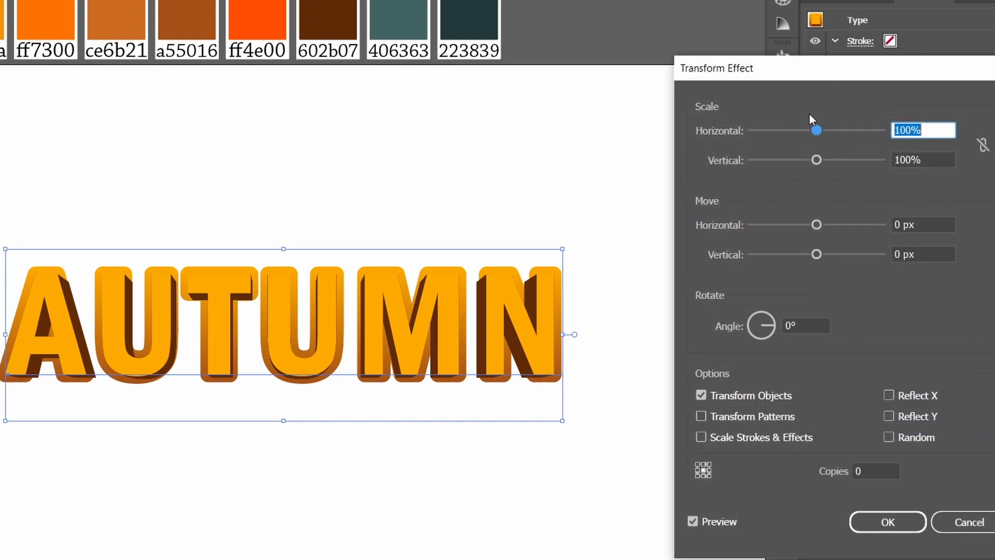
pyautogui.write('96')
pyautogui.press('Tab')
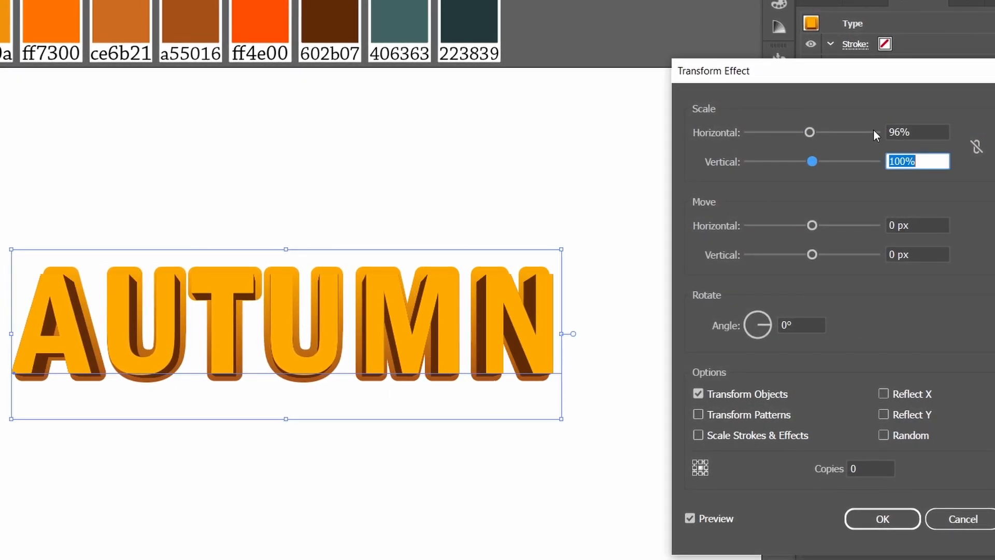
pyautogui.write('97')
pyautogui.press('Tab')
pyautogui.press('Tab')
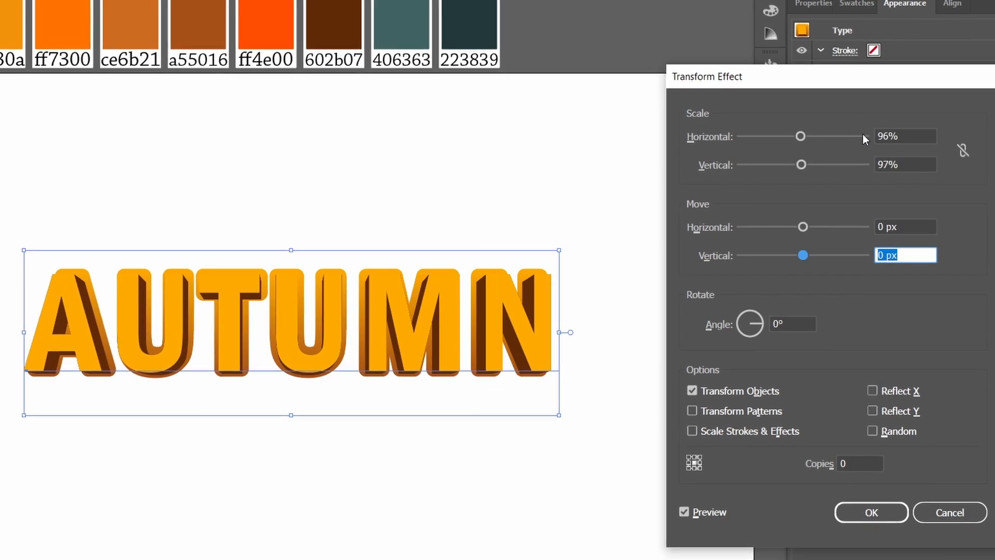
pyautogui.write('4')
pyautogui.press('Tab')
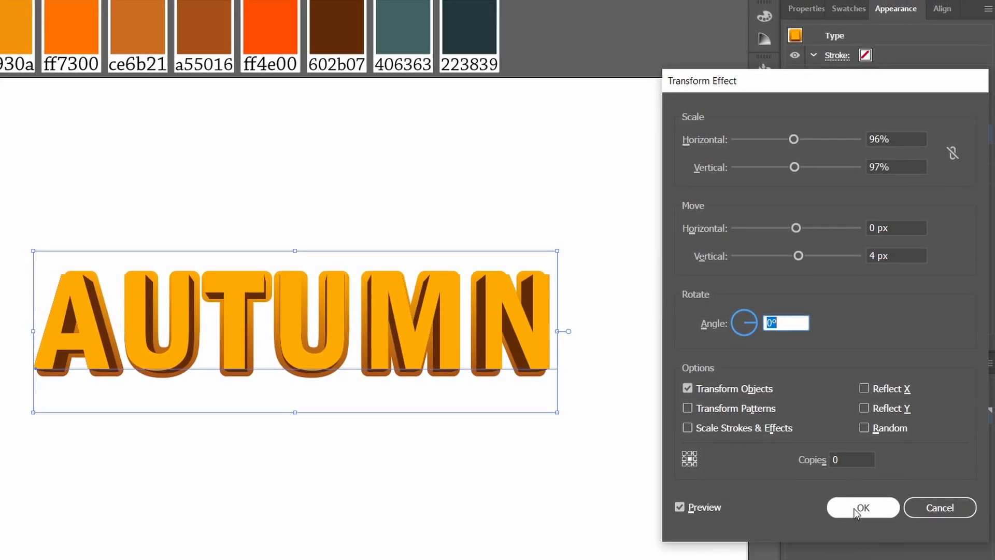
pyautogui.click(856, 510)
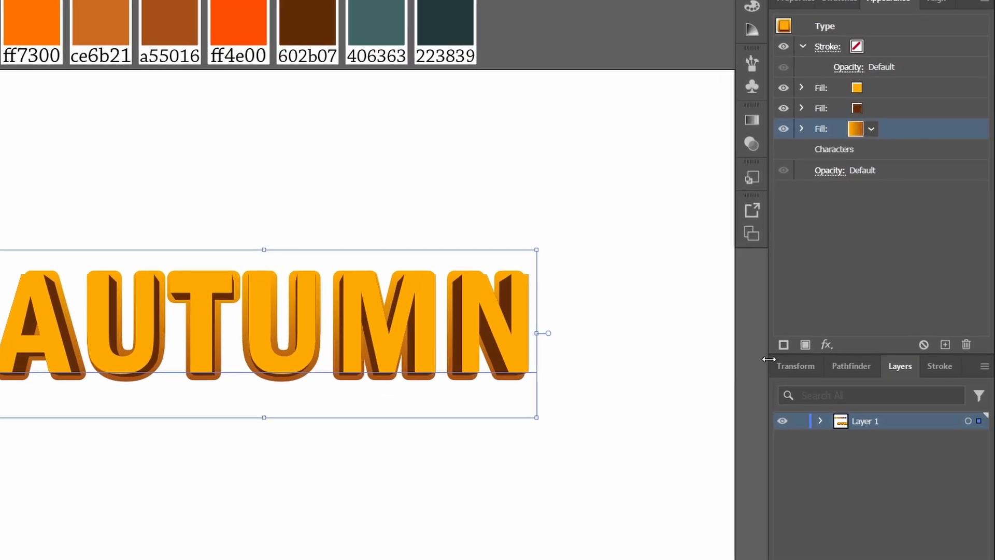
# - Add a 2 pt stroke directly above the gradient fill and color it f4de0f
pyautogui.click(828, 331)
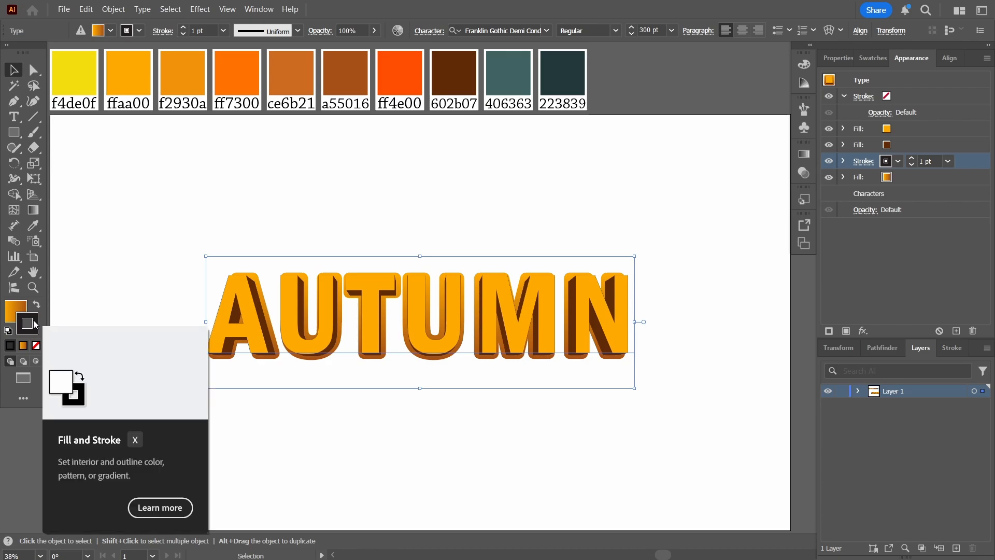
pyautogui.doubleClick(31, 324)
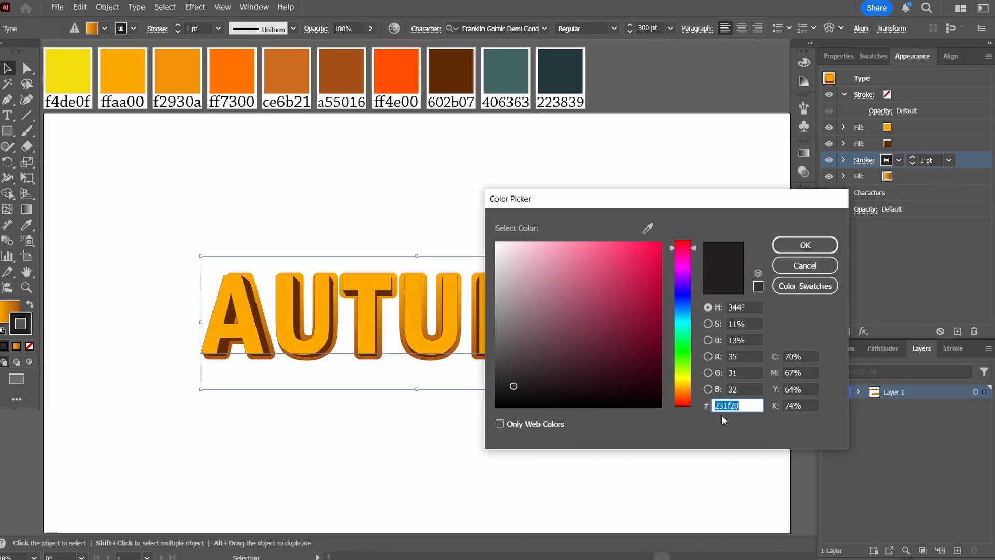
pyautogui.write('f4')
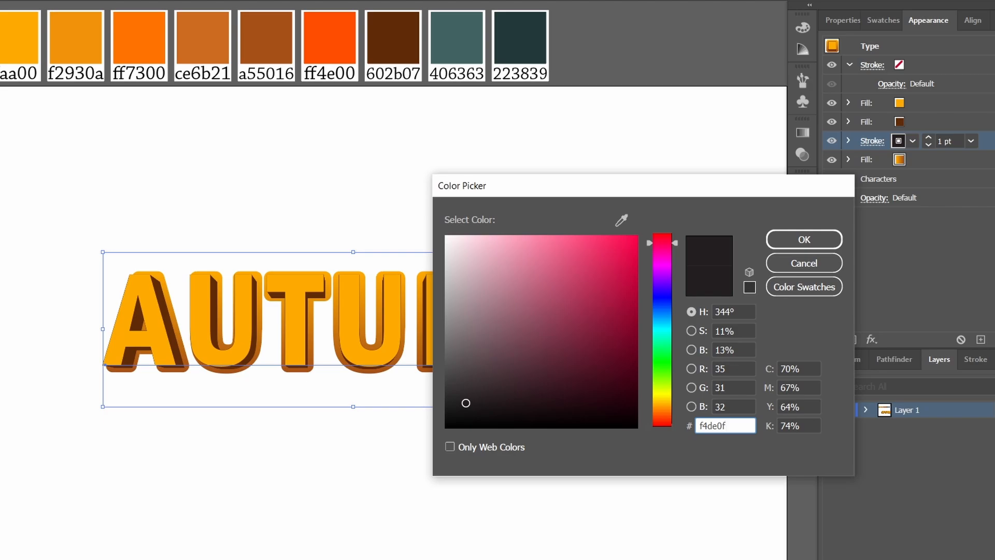
pyautogui.write('de0f')
pyautogui.press('Tab')
pyautogui.click(824, 241)
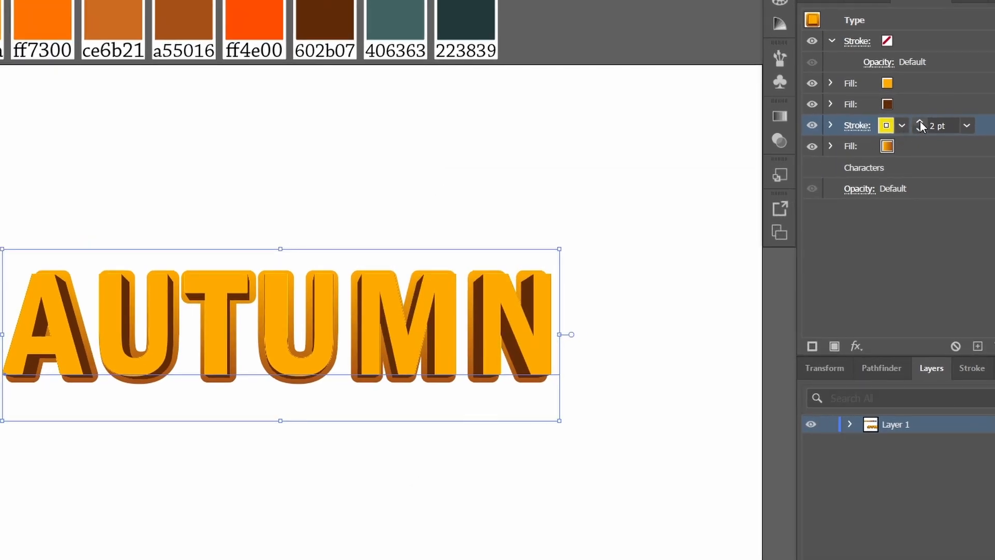
# - Copy the gradient fill's Offset Path and Transform effects onto the yellow stroke
pyautogui.click(830, 147)
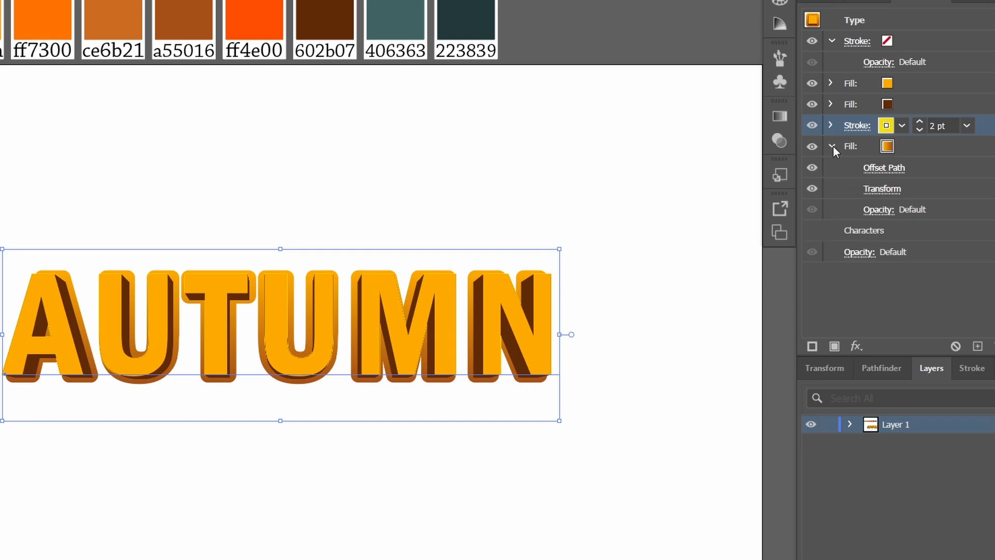
pyautogui.click(933, 168)
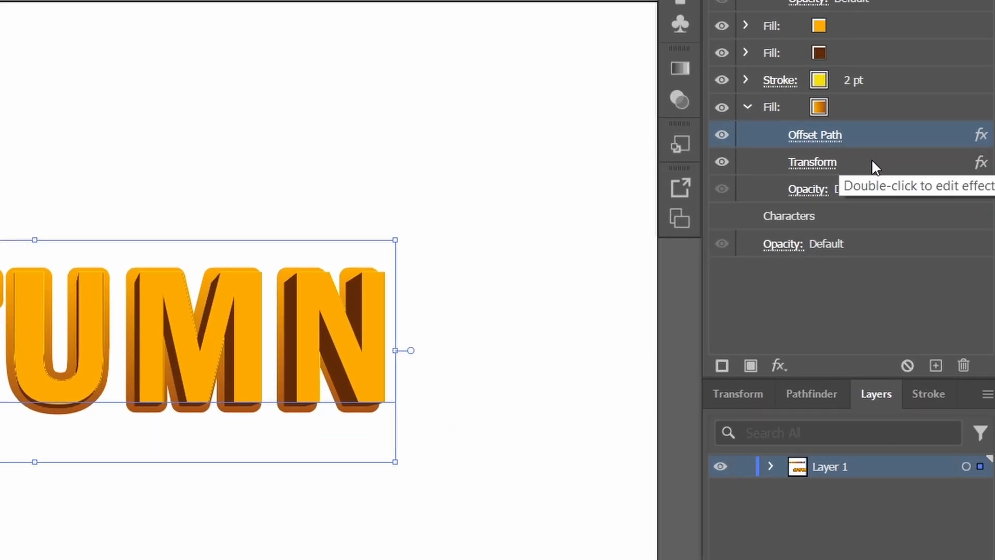
pyautogui.keyDown('shift'); pyautogui.click(872, 161); pyautogui.keyUp('shift')
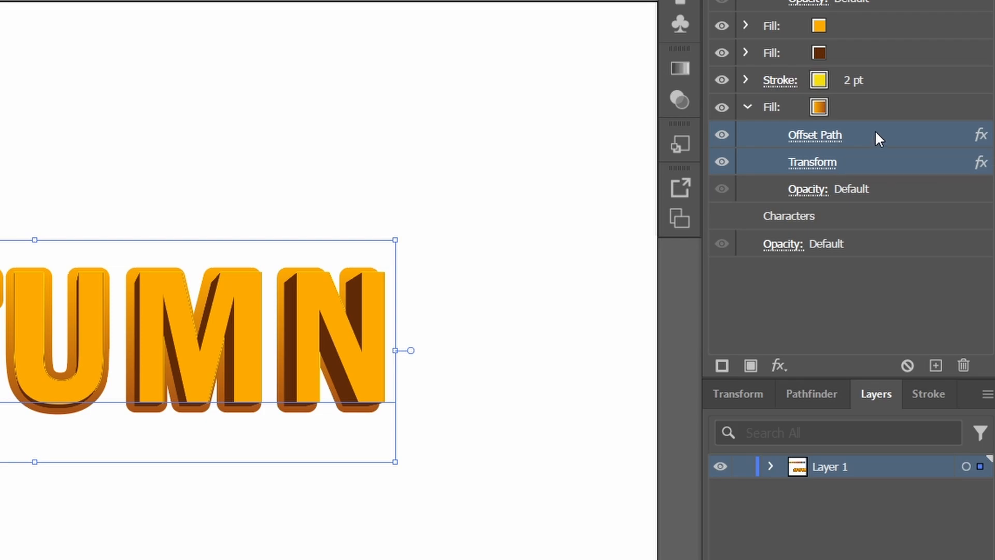
pyautogui.moveTo(876, 133); pyautogui.dragTo(872, 80)
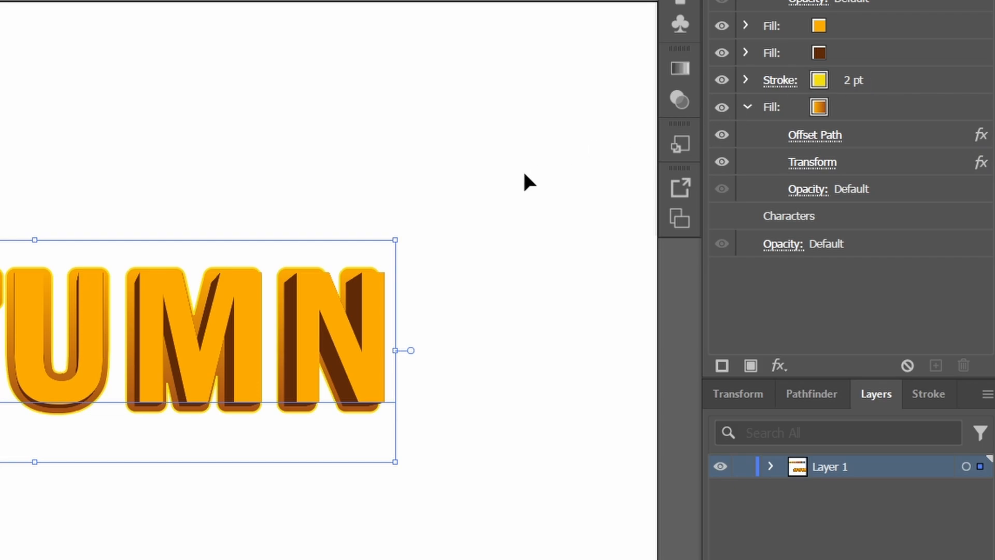
pyautogui.scroll(4, 360, 303)
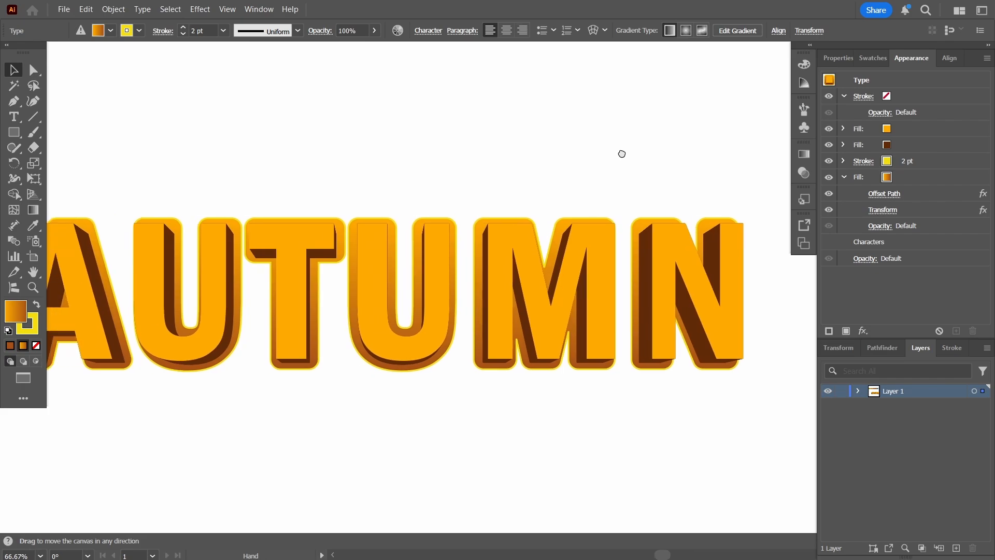
pyautogui.scroll(-3, 606, 166)
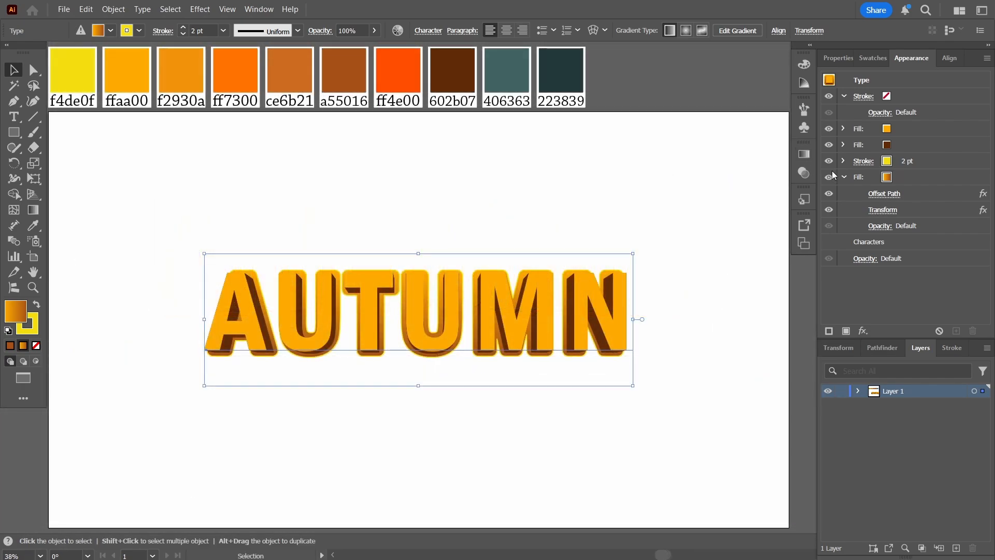
# - Duplicate the gradient fill together with its Offset Path and Transform effects
pyautogui.click(843, 178)
pyautogui.click(919, 179)
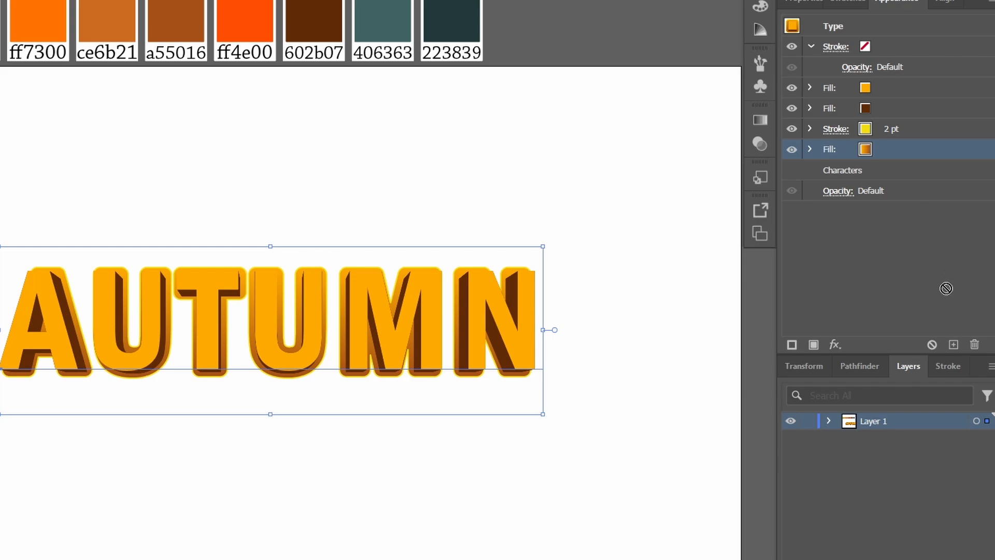
pyautogui.click(954, 344)
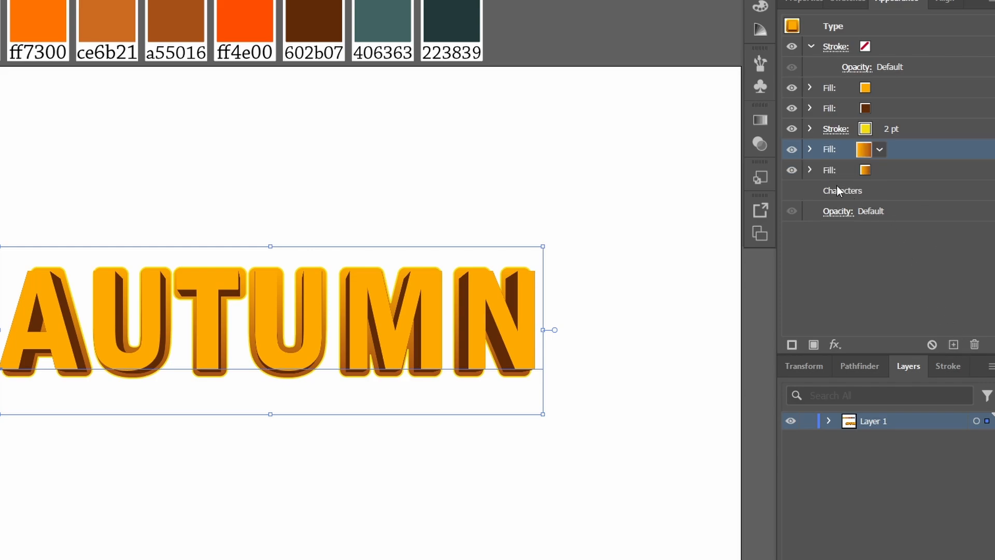
pyautogui.click(810, 171)
pyautogui.click(810, 170)
pyautogui.click(810, 150)
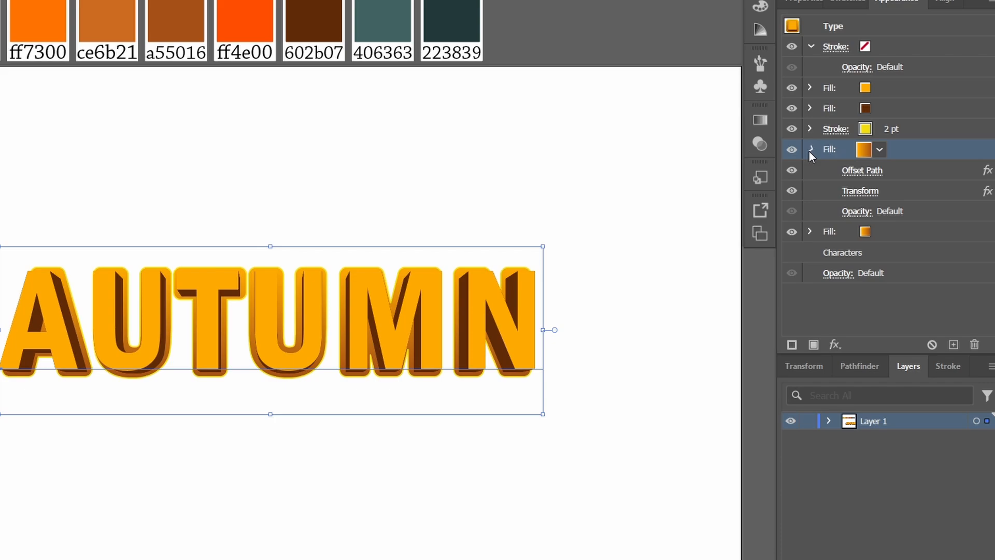
pyautogui.click(810, 150)
# - Add another Transform effect to the bottom gradient fill, with horizontal and vertical scale at 99.8%
pyautogui.click(913, 170)
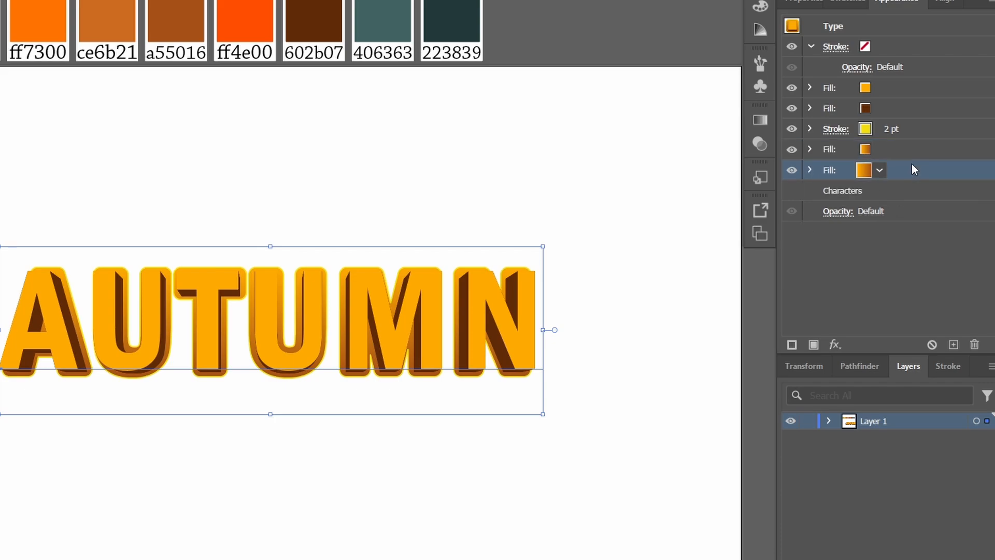
pyautogui.click(835, 345)
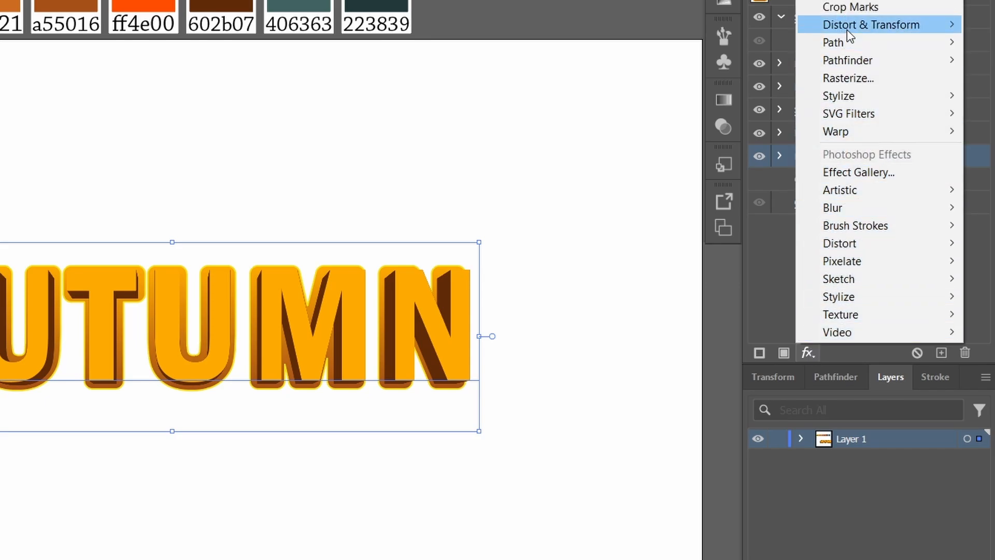
pyautogui.moveTo(847, 28)
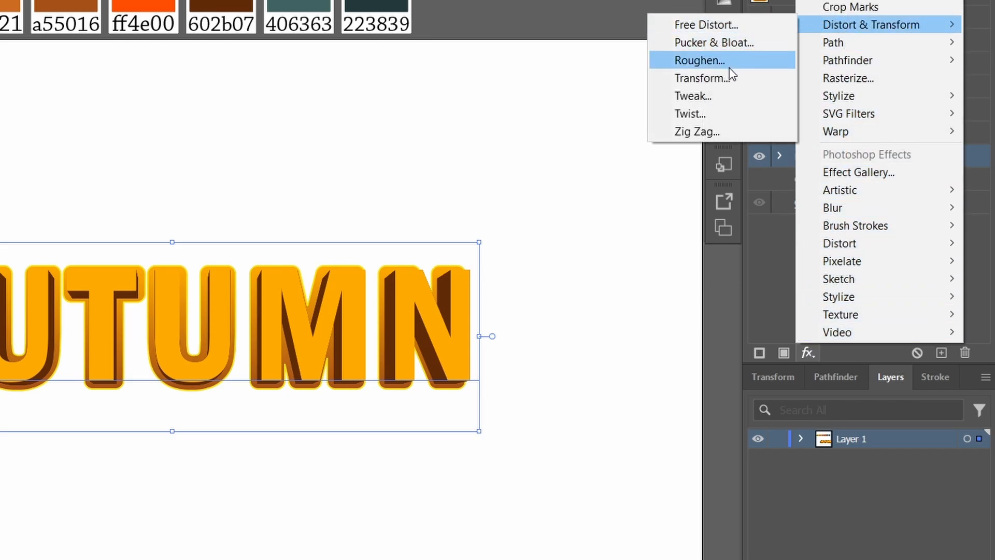
pyautogui.click(726, 79)
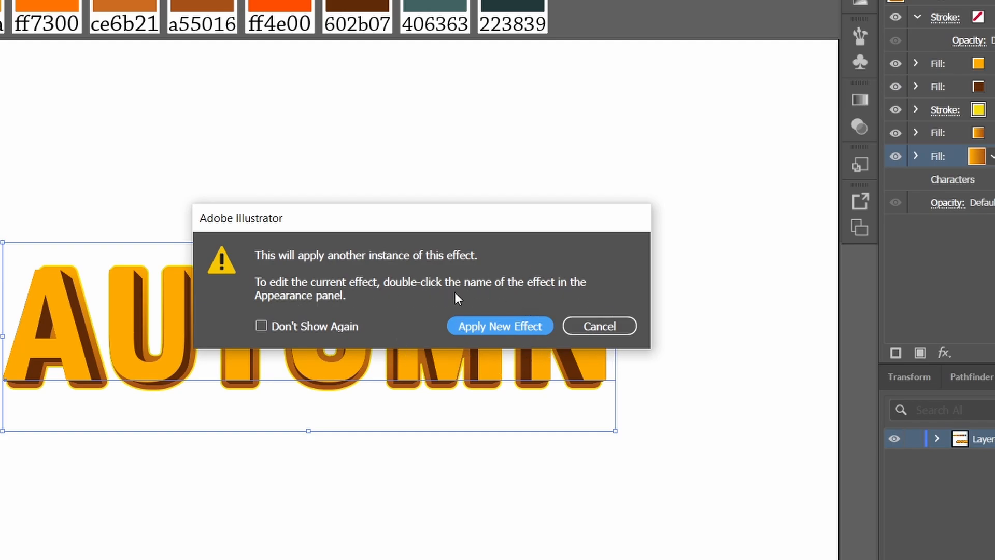
pyautogui.click(476, 325)
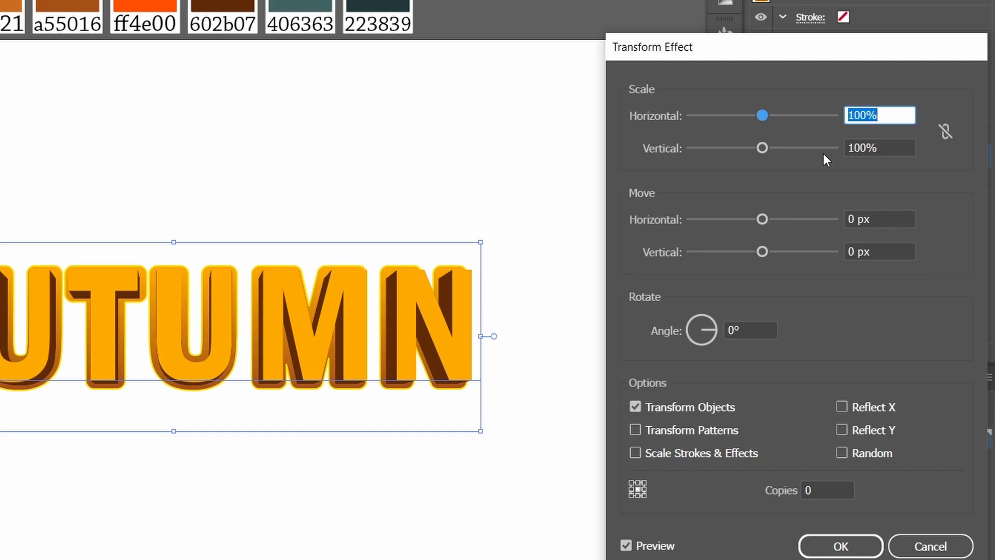
pyautogui.write('99.8')
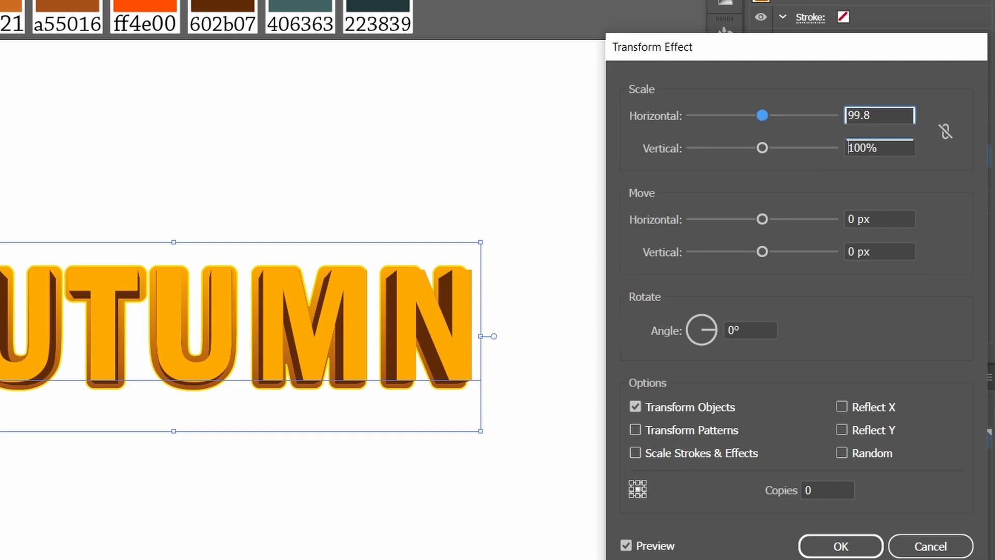
pyautogui.press('Tab')
pyautogui.write('99.8')
pyautogui.press('Tab')
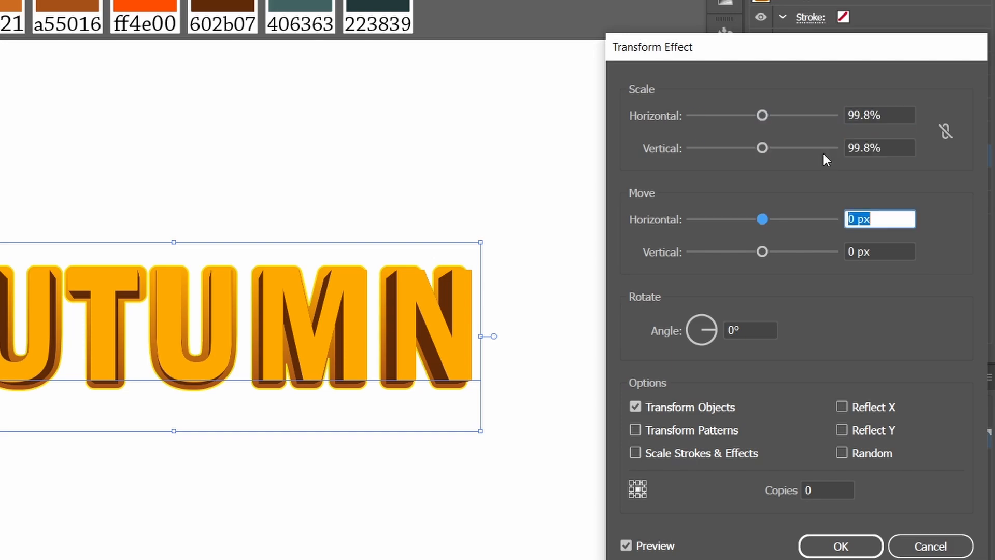
# - Give the bottom gradient fill's new Transform effect a 0.7 px vertical move and 30 copies, and apply it
pyautogui.press('Tab')
pyautogui.write('0.')
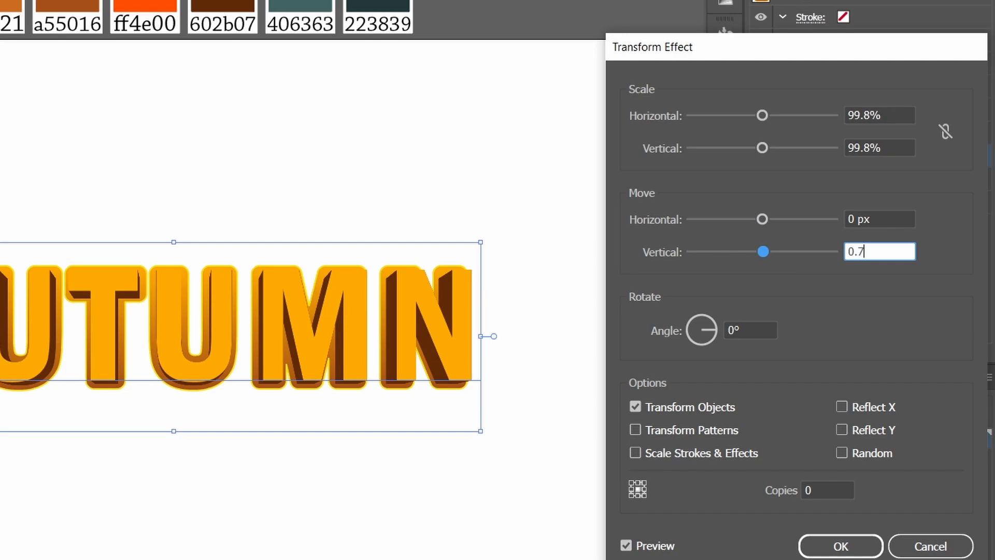
pyautogui.write('7')
pyautogui.press('Tab')
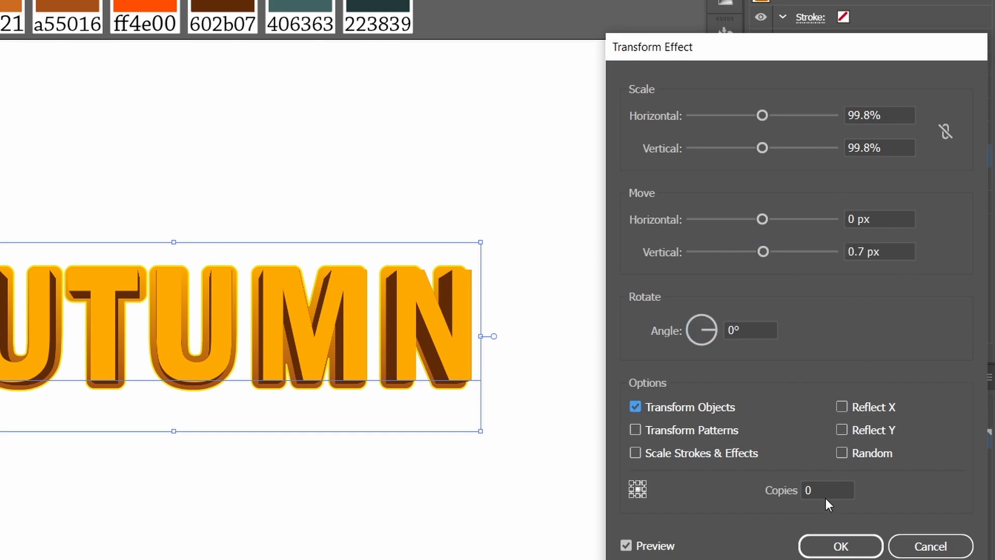
pyautogui.click(808, 491)
pyautogui.write('3')
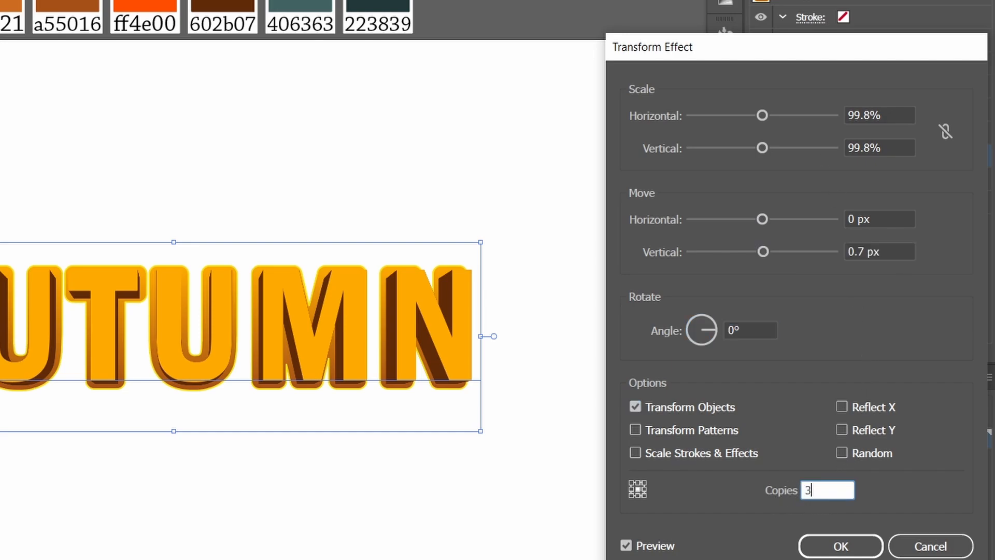
pyautogui.write('0')
pyautogui.press('Tab')
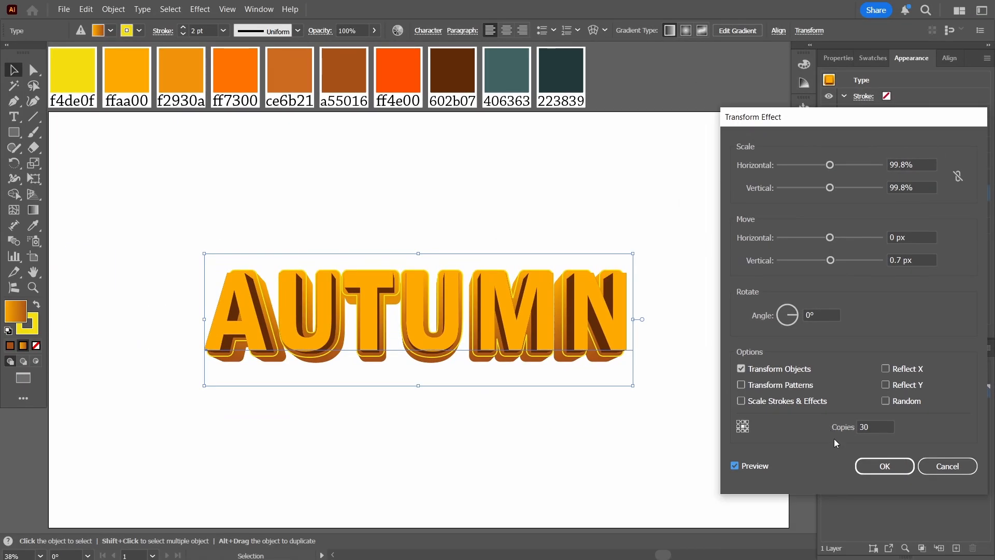
pyautogui.click(842, 547)
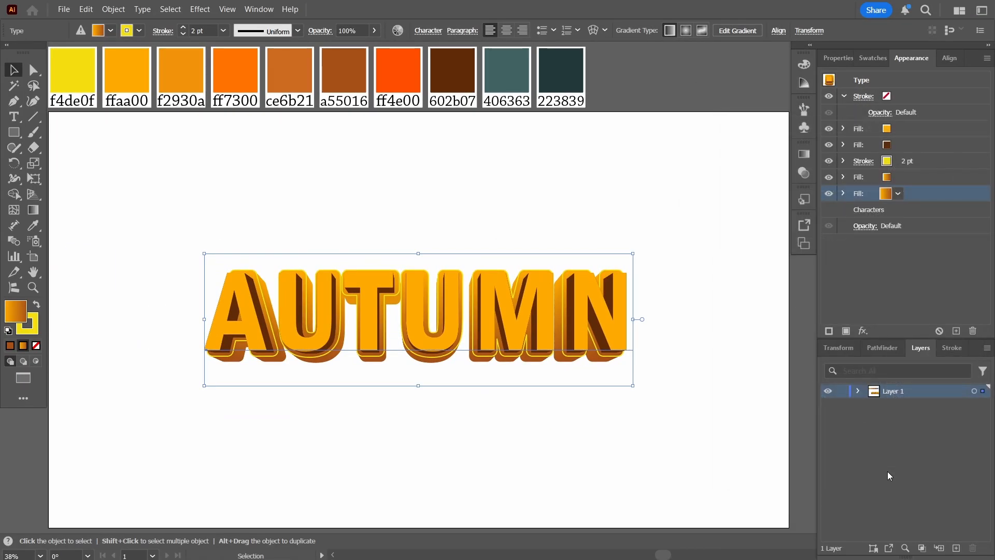
# - Add another fill below the gradient fills at the bottom of the appearance stack and color it f4de0f
pyautogui.click(843, 193)
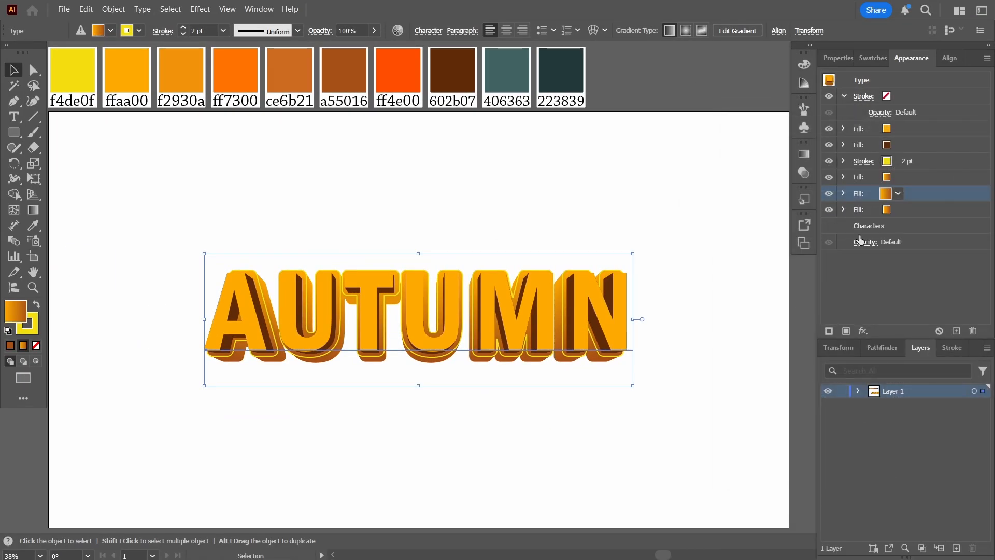
pyautogui.click(844, 195)
pyautogui.moveTo(918, 193); pyautogui.dragTo(915, 217)
pyautogui.click(889, 213)
pyautogui.doubleClick(15, 312)
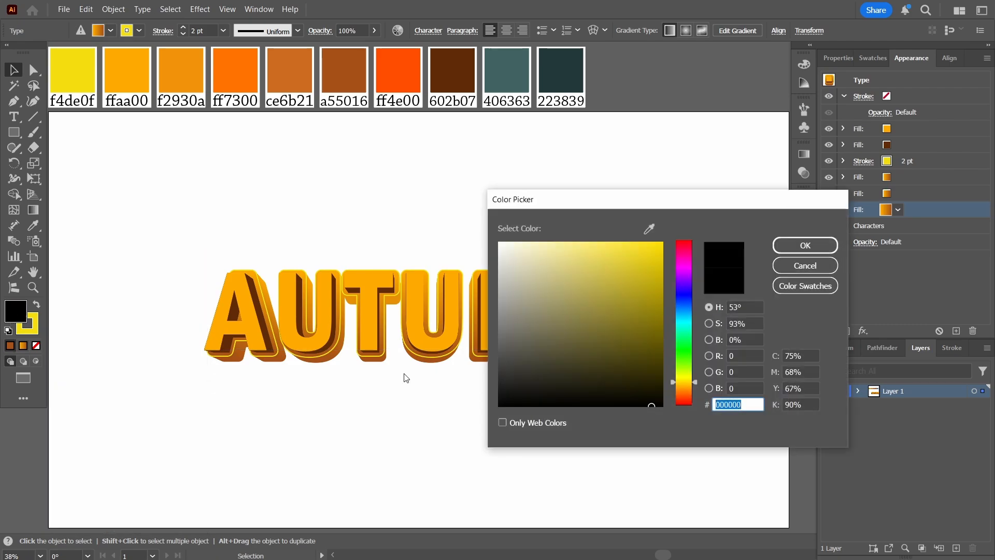
pyautogui.write('f4de0f')
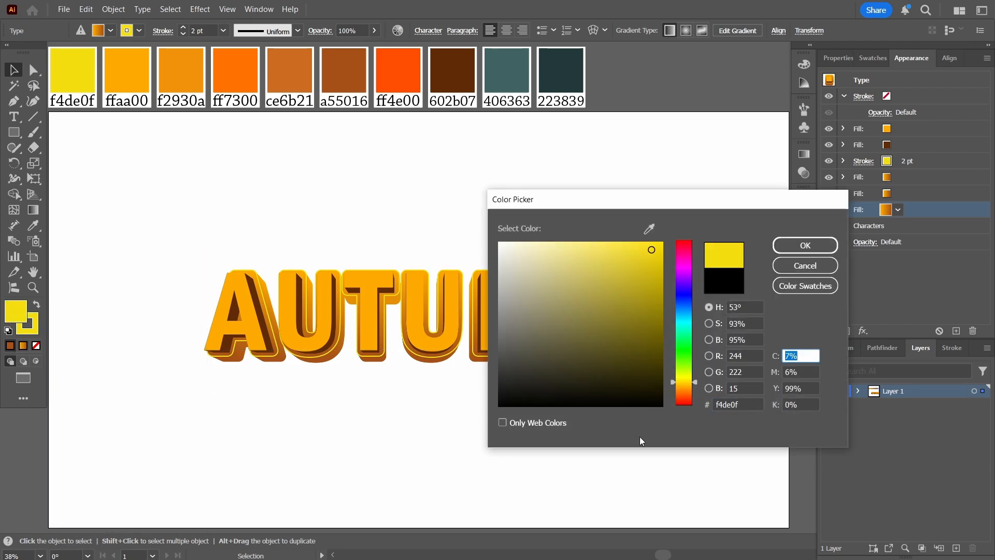
pyautogui.press('Return')
# - Apply an Offset Path effect of 16 px with round joins to the yellow fill
pyautogui.click(862, 331)
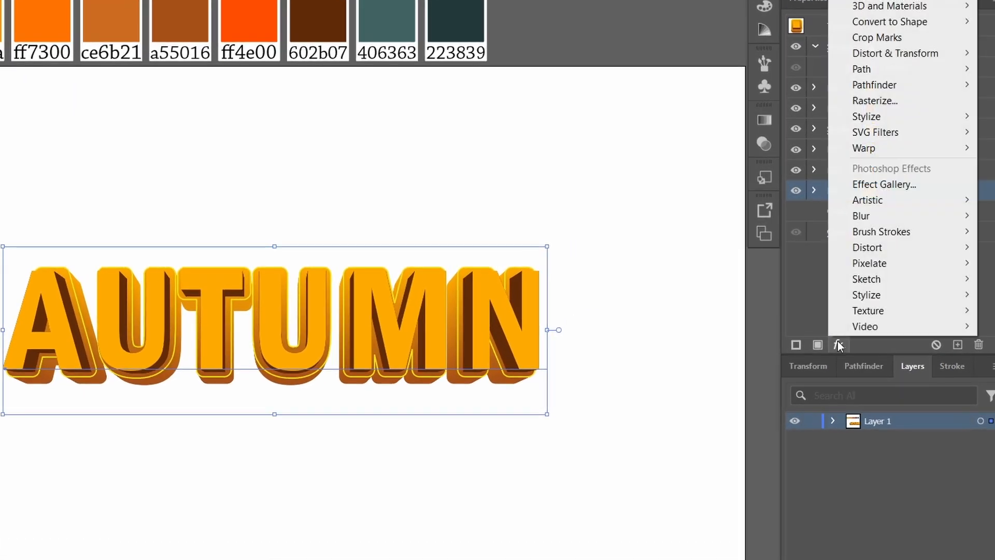
pyautogui.moveTo(874, 112)
pyautogui.click(829, 112)
pyautogui.write('16')
pyautogui.click(665, 313)
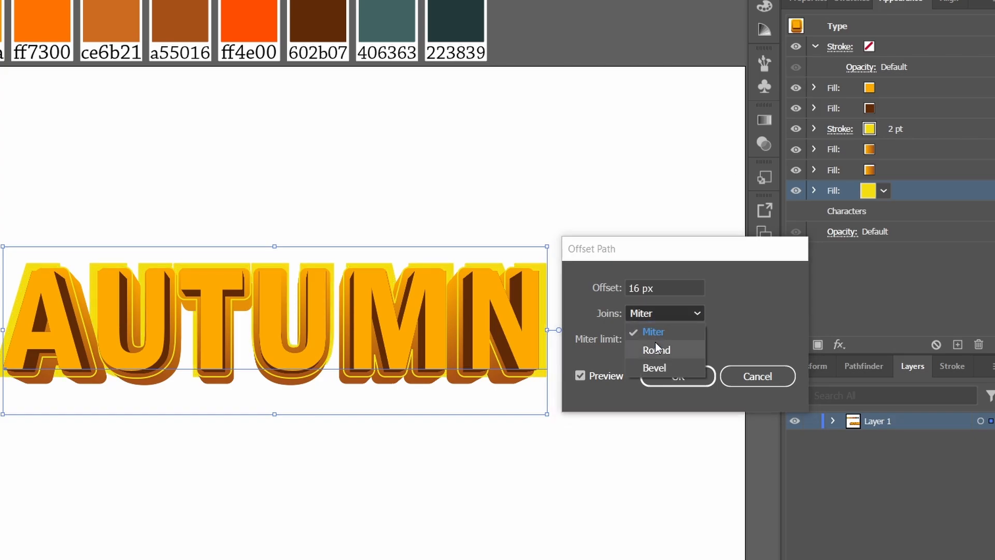
pyautogui.click(656, 348)
pyautogui.click(678, 376)
# - Apply a Transform effect to the yellow fill with 90% horizontal scale, 91.5% vertical scale and 25 px vertical move, scale proportions unlinked
pyautogui.click(839, 344)
pyautogui.moveTo(881, 53)
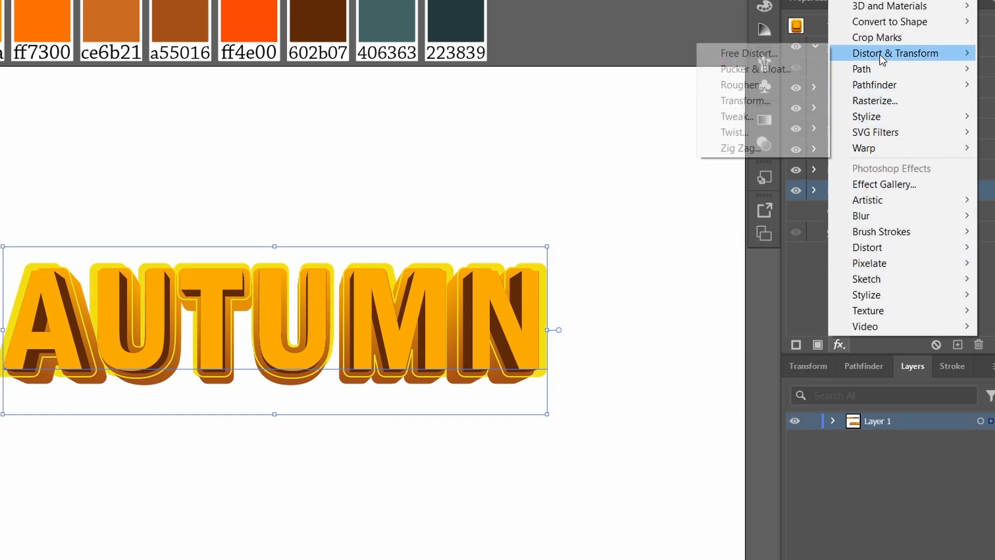
pyautogui.click(755, 96)
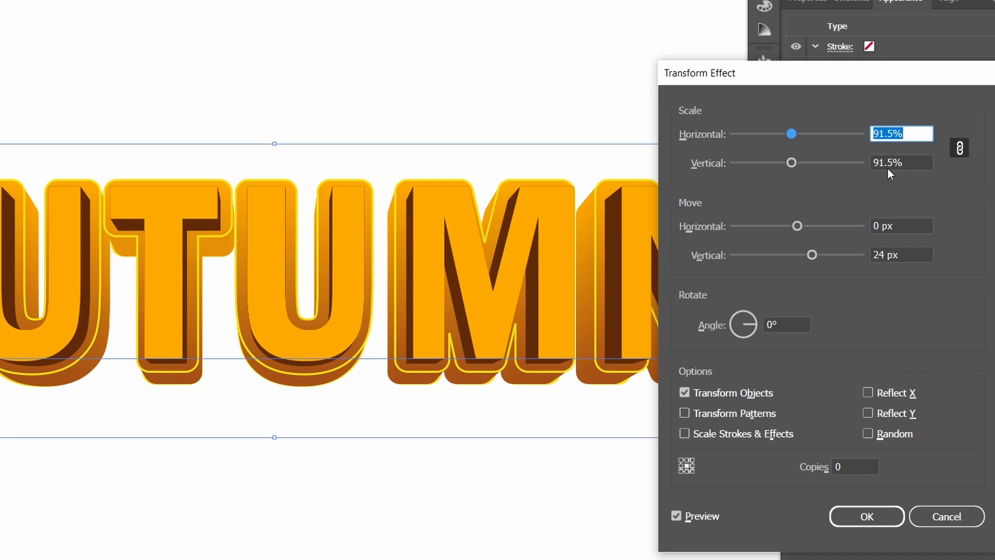
pyautogui.click(959, 148)
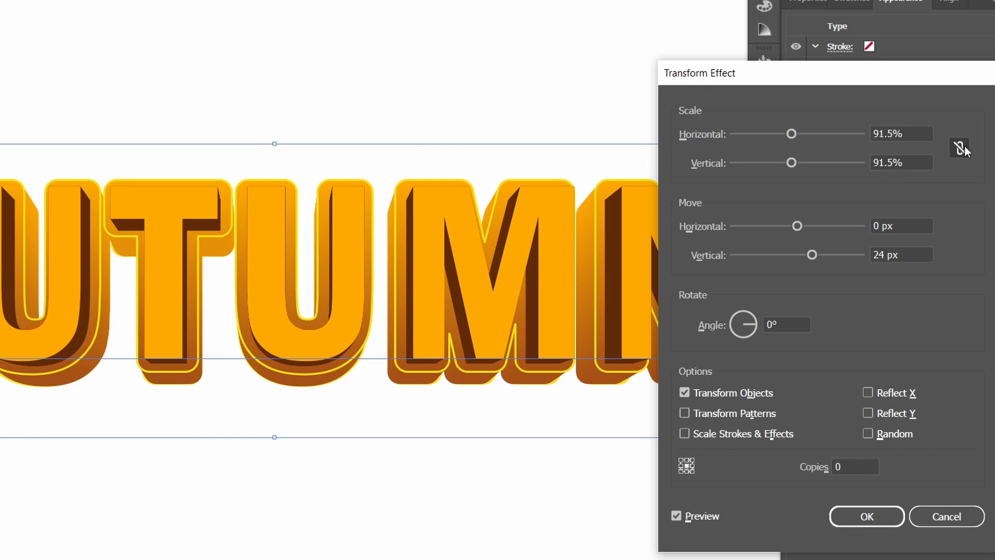
pyautogui.click(915, 133)
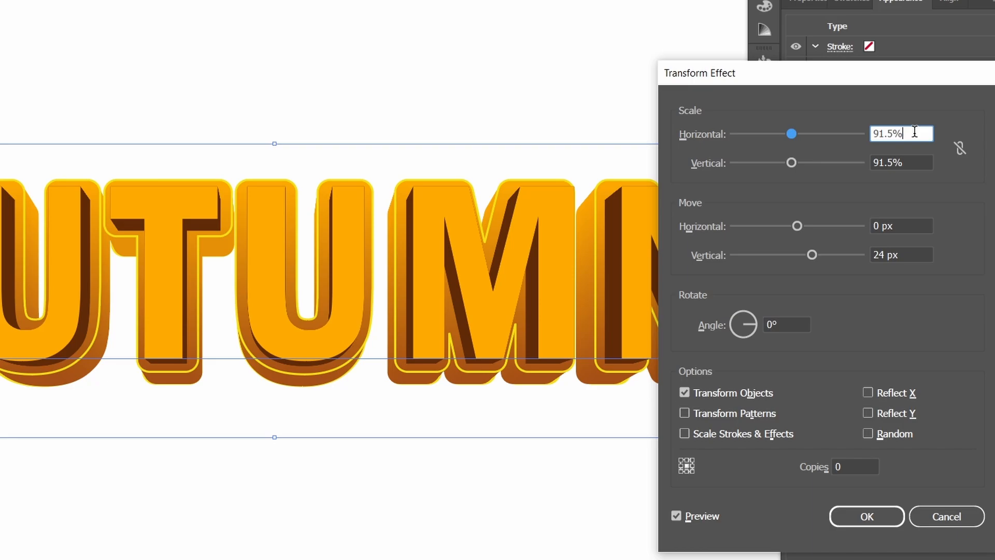
pyautogui.press('Down')
pyautogui.click(903, 248)
pyautogui.press('Up')
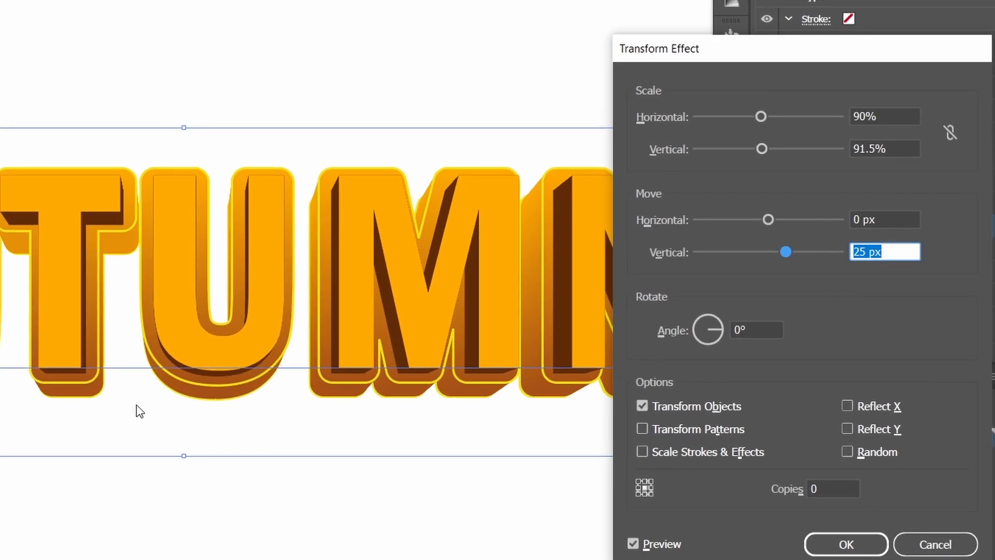
pyautogui.click(846, 544)
# - Examine the yellow outline around the extruded letters up close, then return to the full artboard at 38%
pyautogui.scroll(3, 341, 386)
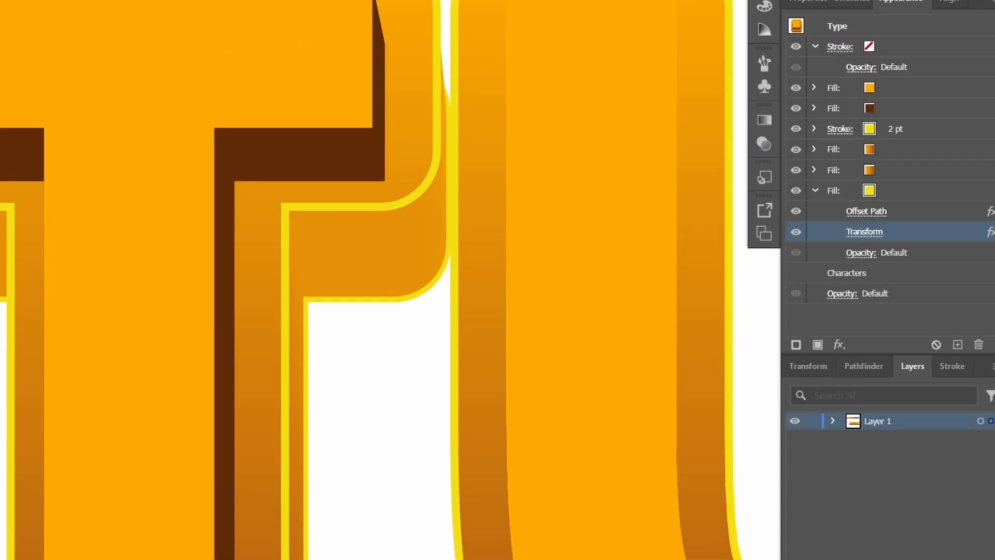
pyautogui.moveTo(373, 300); pyautogui.dragTo(393, 2)
pyautogui.scroll(-4, 482, 266)
pyautogui.moveTo(516, 268); pyautogui.dragTo(278, 337)
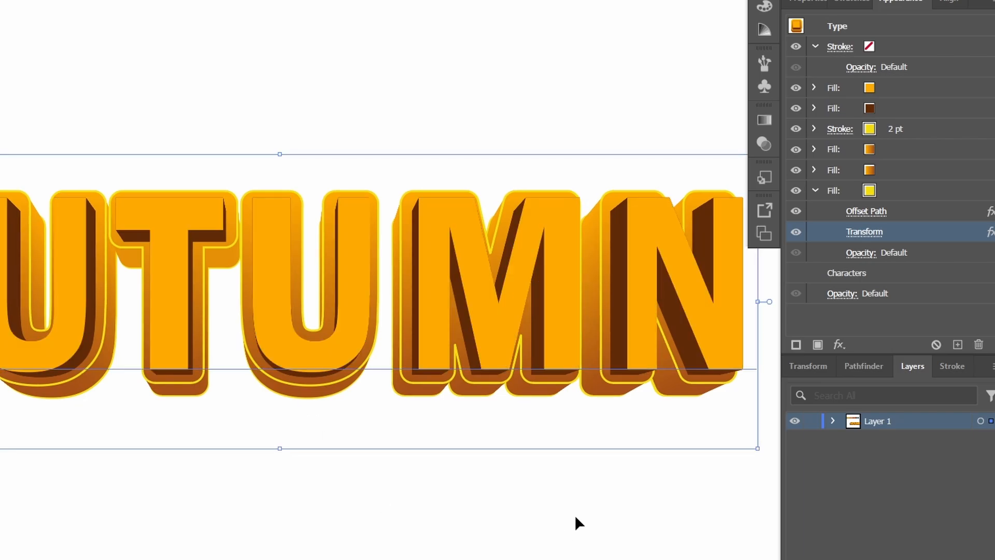
pyautogui.click(864, 231)
pyautogui.press('Escape')
pyautogui.click(814, 190)
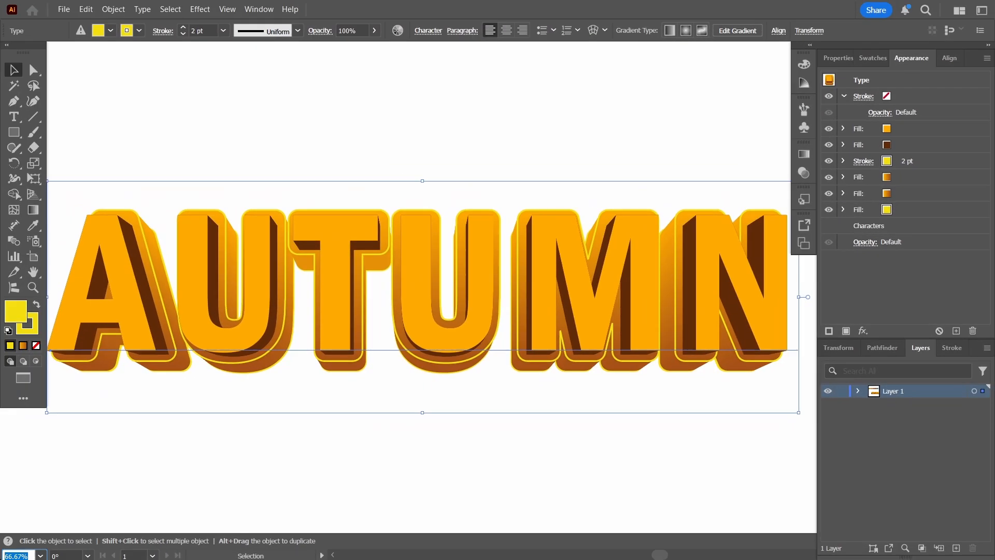
pyautogui.write('38')
pyautogui.press('Return')
pyautogui.moveTo(626, 158); pyautogui.dragTo(555, 191)
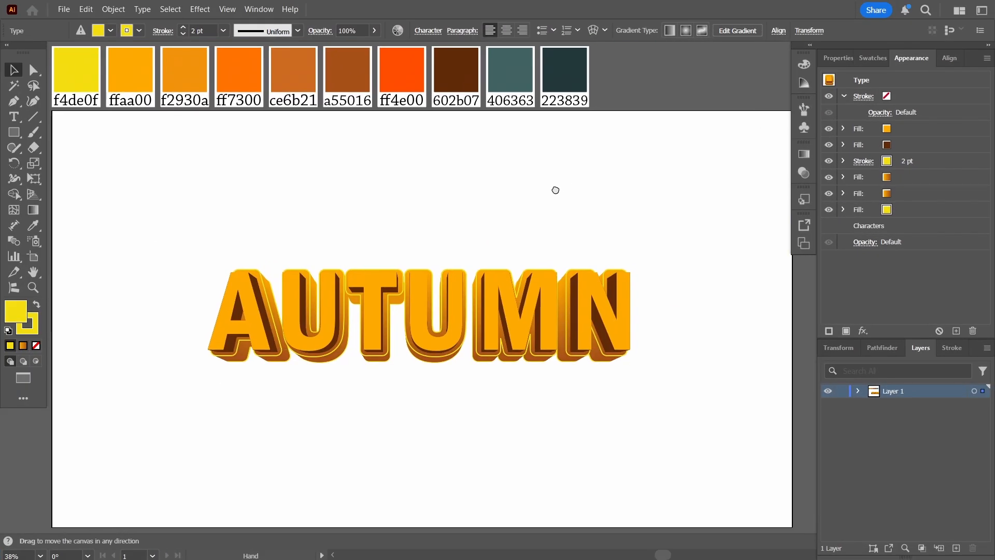
# - Copy the AUTUMN text object in Layer 1 and paste the copy in front of the original
pyautogui.click(858, 391)
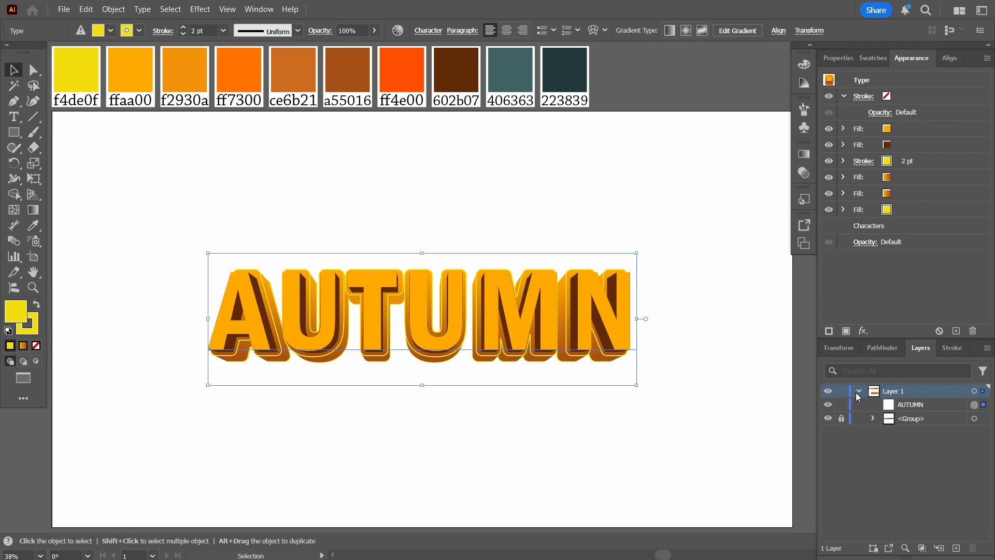
pyautogui.click(940, 409)
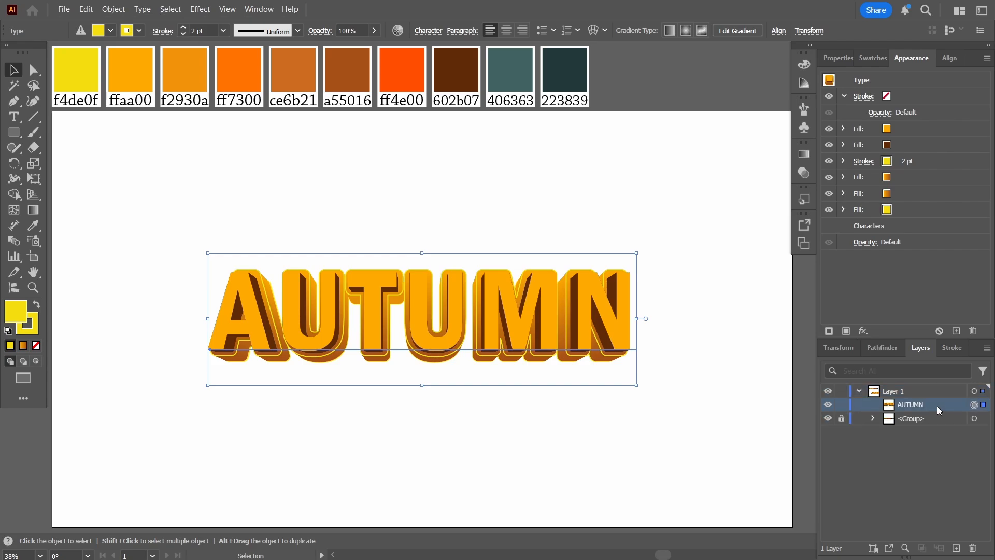
pyautogui.rightClick(619, 323)
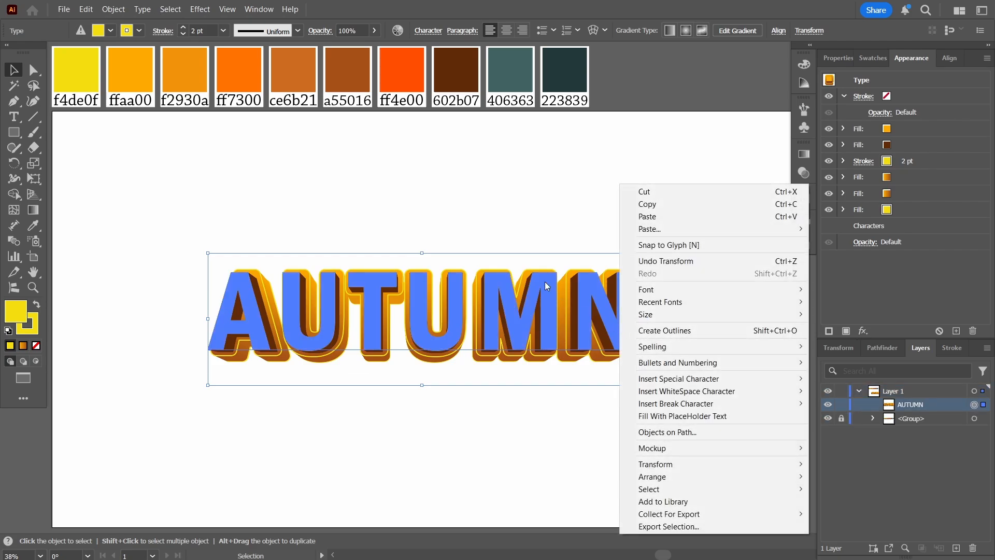
pyautogui.click(645, 203)
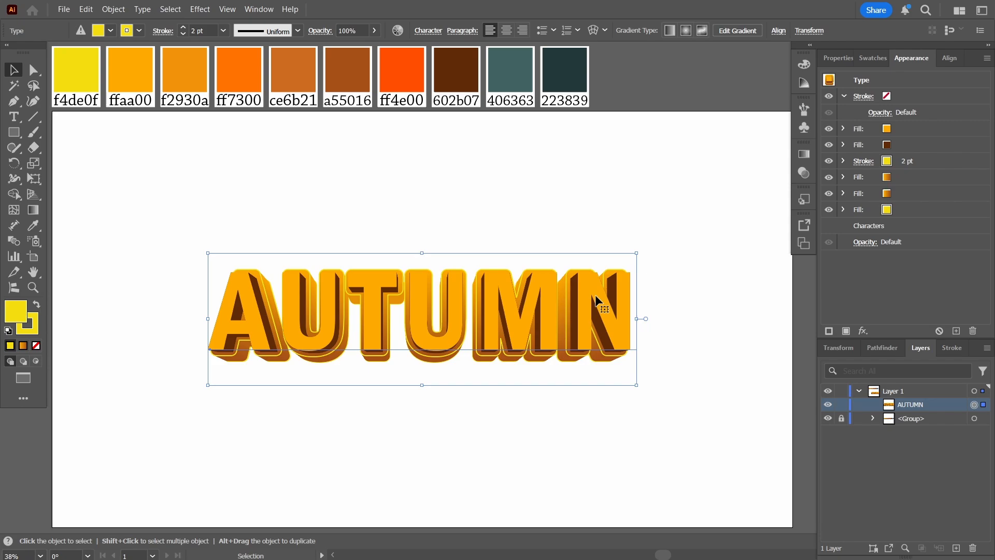
pyautogui.rightClick(610, 330)
pyautogui.moveTo(755, 229)
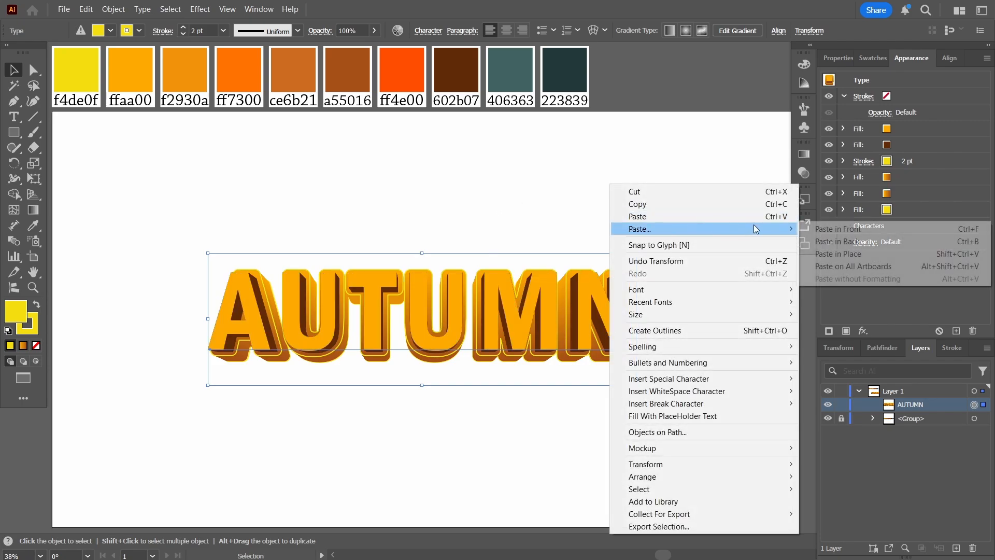
pyautogui.click(857, 234)
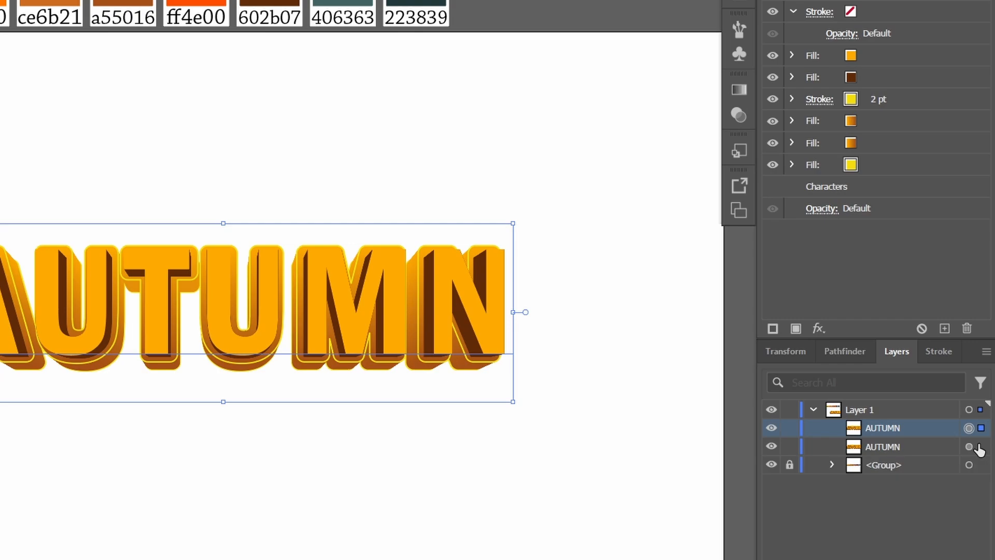
# - Delete the yellow stroke and every fill except the top orange one from the front AUTUMN copy, and select that remaining fill
pyautogui.click(892, 165)
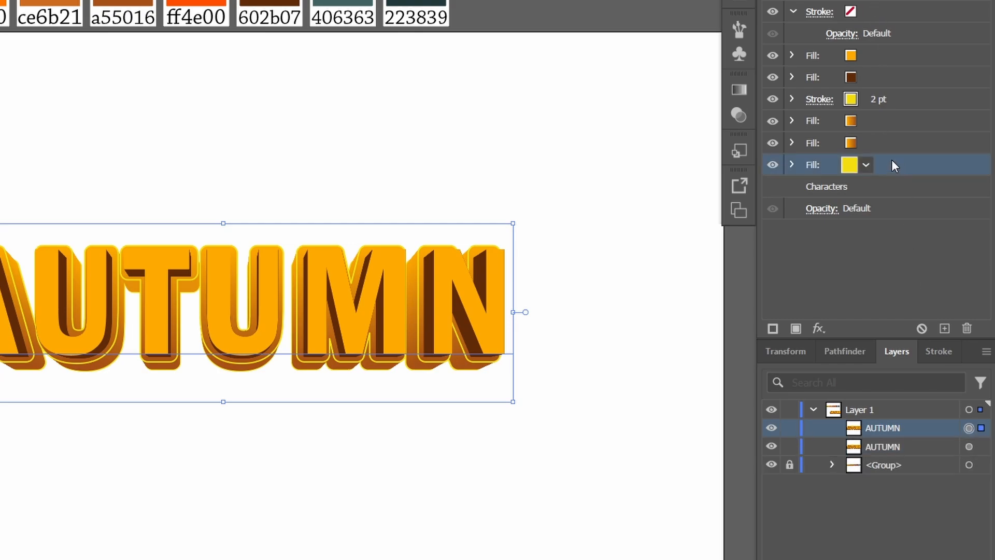
pyautogui.moveTo(900, 147); pyautogui.dragTo(967, 328)
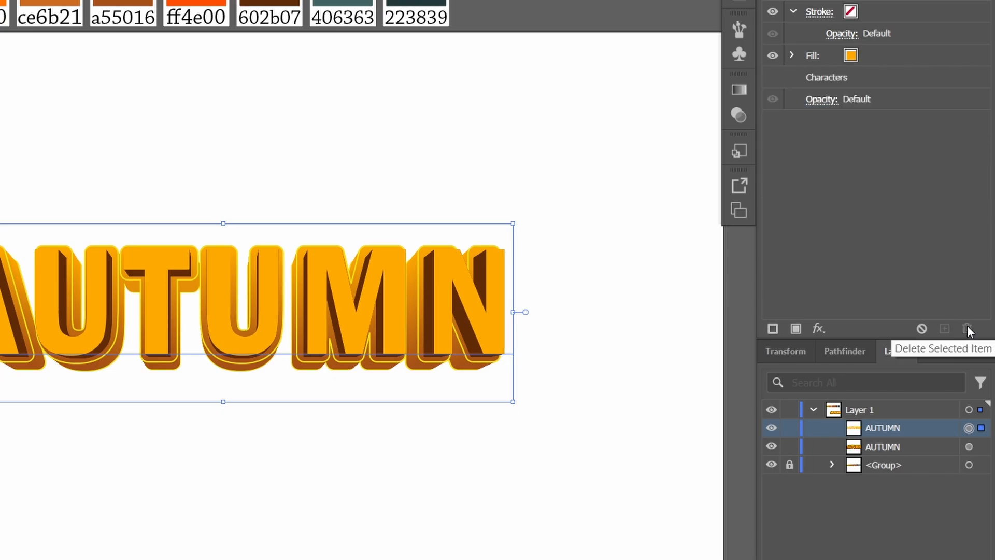
pyautogui.click(903, 55)
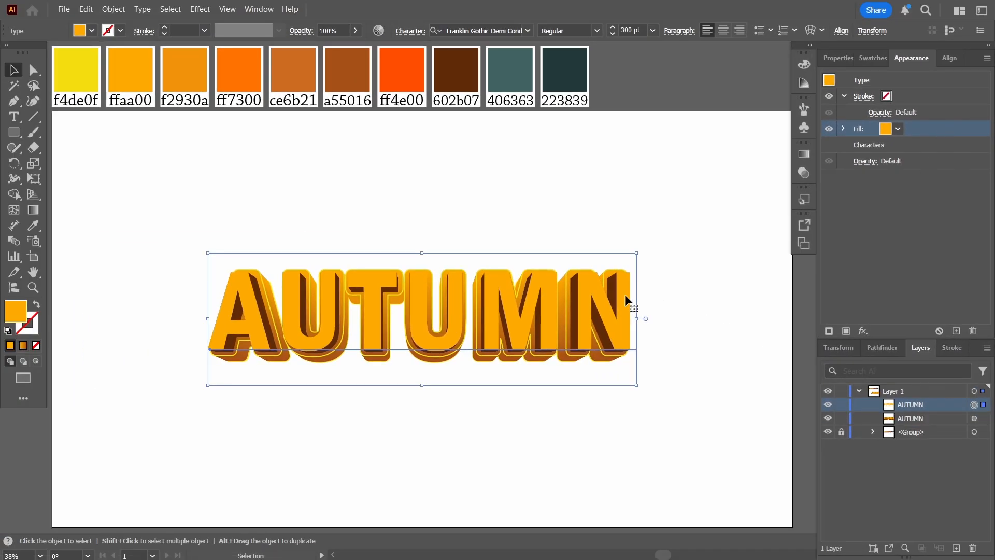
# - Copy the single-fill front AUTUMN text and paste the duplicate in front of it
pyautogui.rightClick(620, 325)
pyautogui.click(642, 204)
pyautogui.rightClick(622, 330)
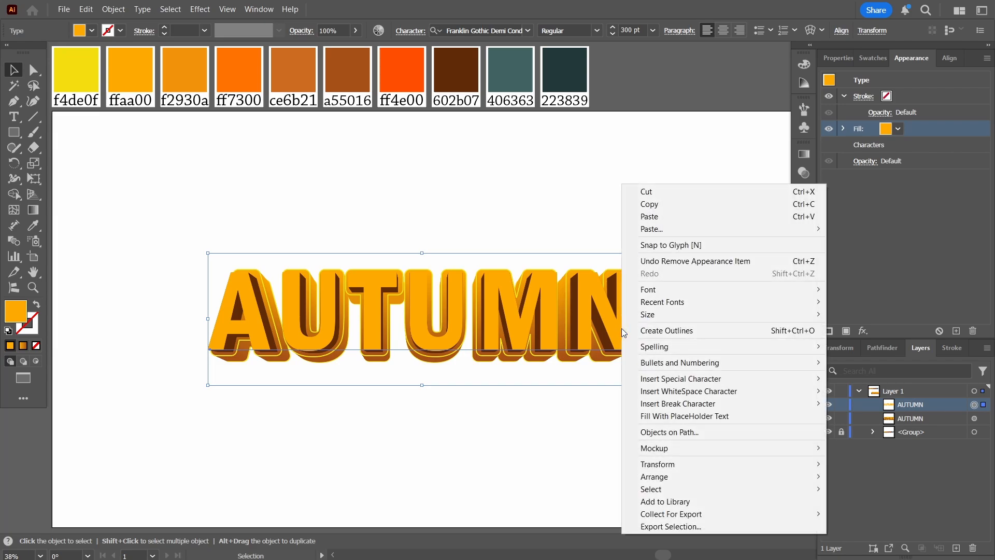
pyautogui.moveTo(748, 228)
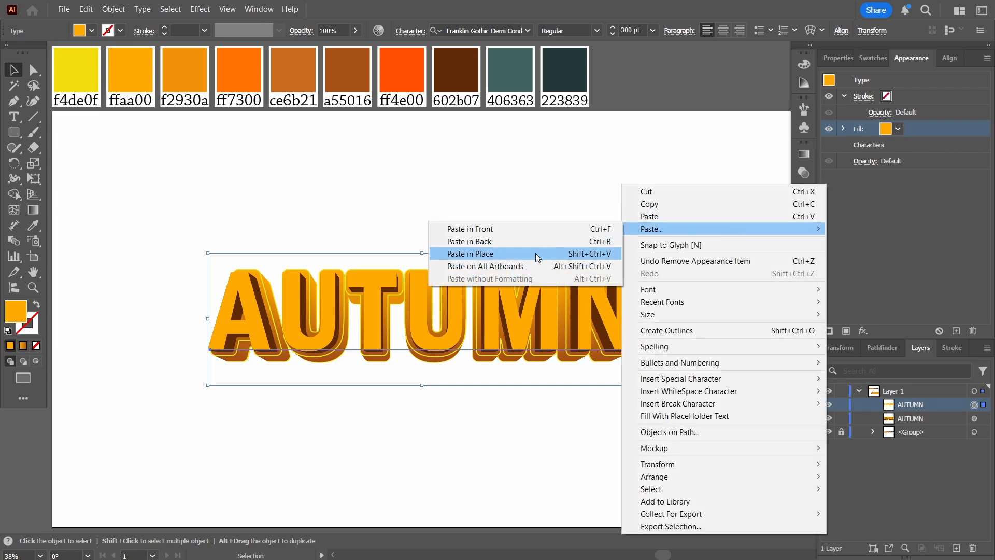
pyautogui.click(503, 236)
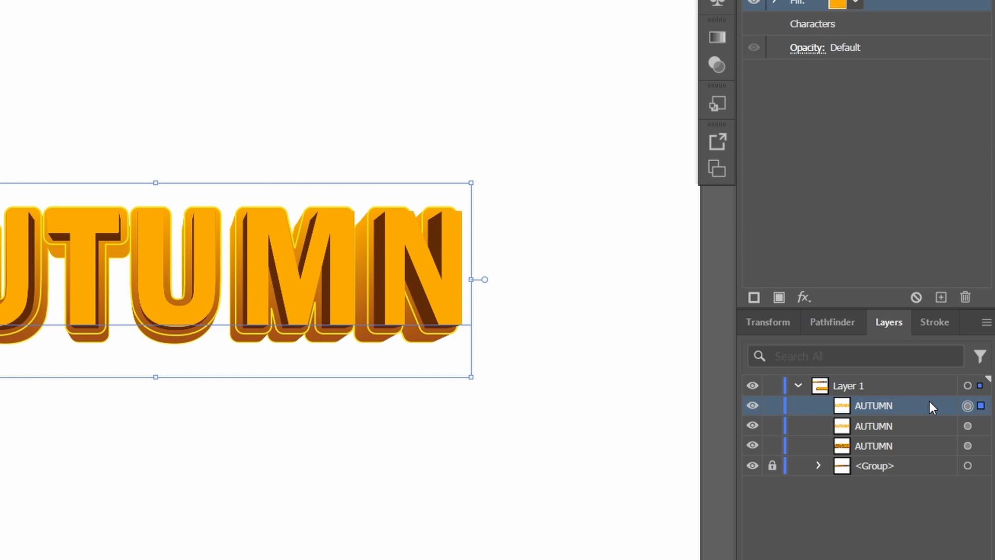
# - Rename the lowest AUTUMN text object in Layer 1, the extruded one, as Autumn Bottom
pyautogui.doubleClick(875, 445)
pyautogui.press('End')
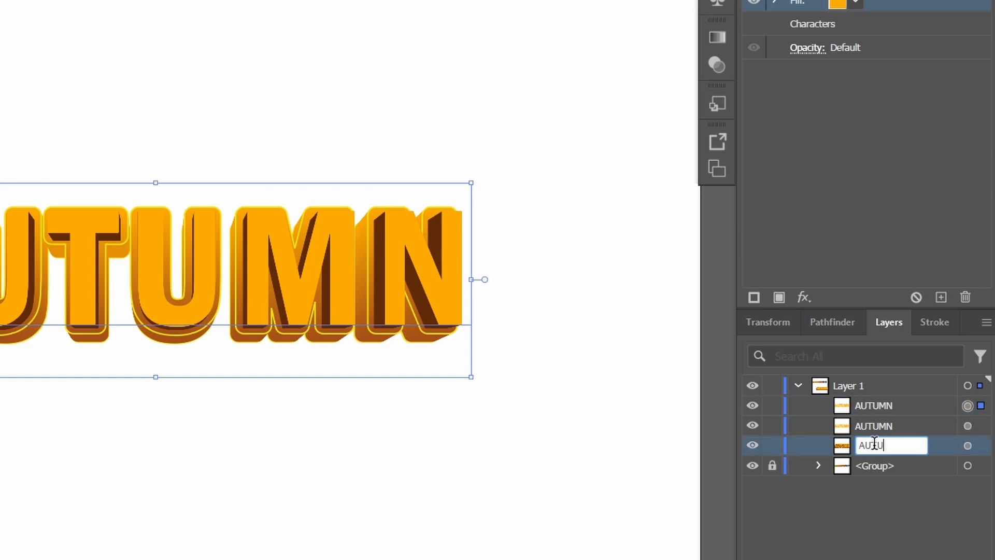
pyautogui.press('BackSpace')
pyautogui.press('BackSpace')
pyautogui.press('BackSpace')
pyautogui.write('utumn B')
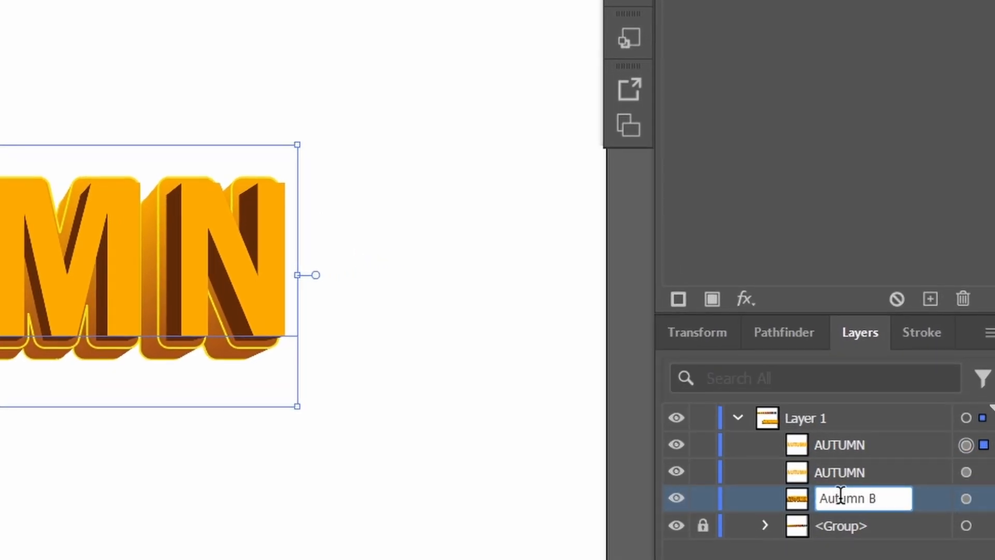
pyautogui.write('ottom')
pyautogui.click(856, 464)
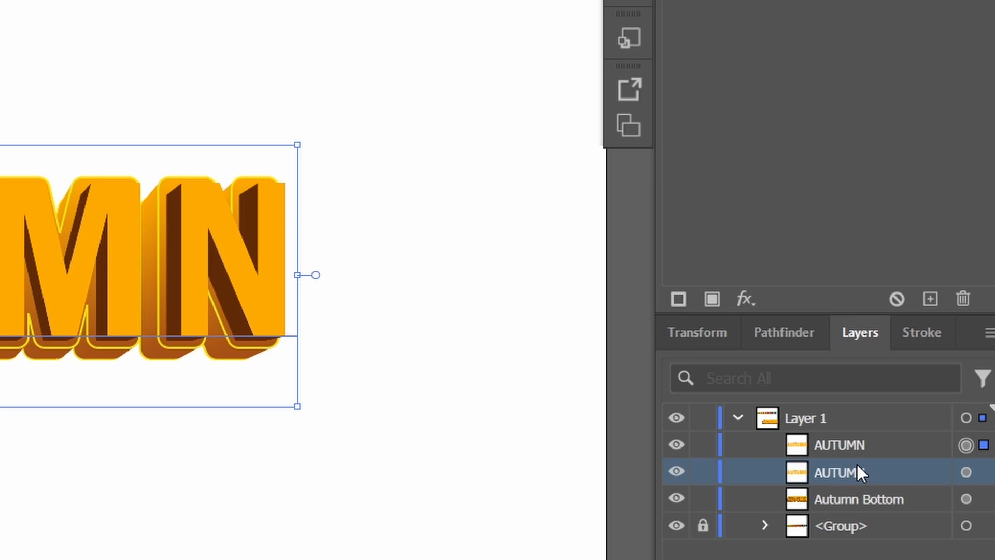
# - Rename the middle AUTUMN object as Autumn Top and the uppermost one as Top Stroke
pyautogui.doubleClick(857, 464)
pyautogui.write('Autumn Top')
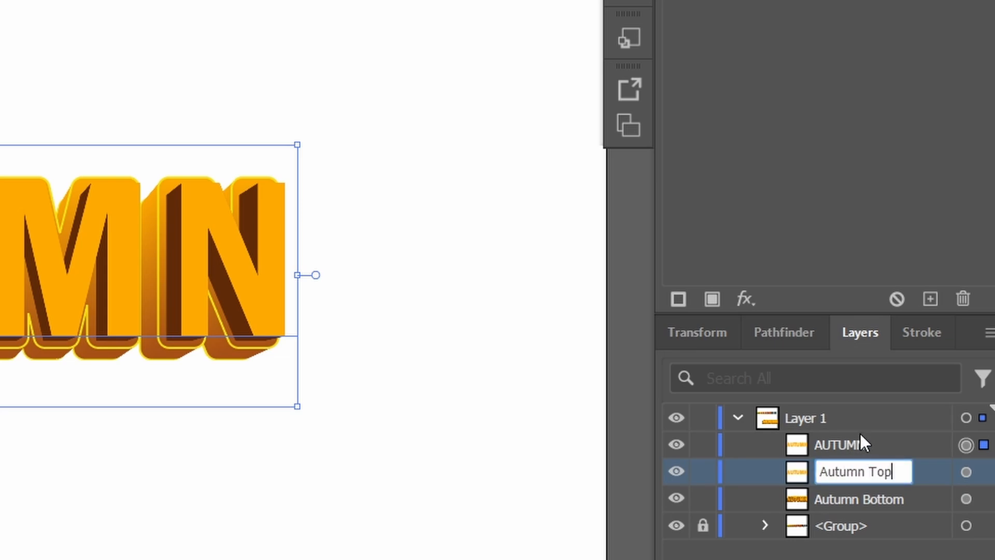
pyautogui.click(863, 433)
pyautogui.doubleClick(862, 434)
pyautogui.press('Escape')
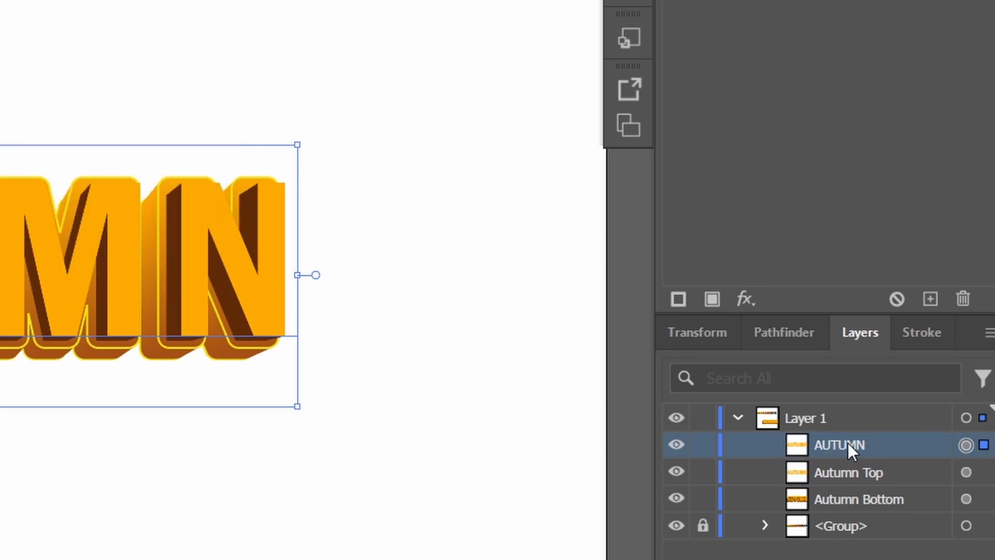
pyautogui.doubleClick(848, 444)
pyautogui.write('Top Stroke')
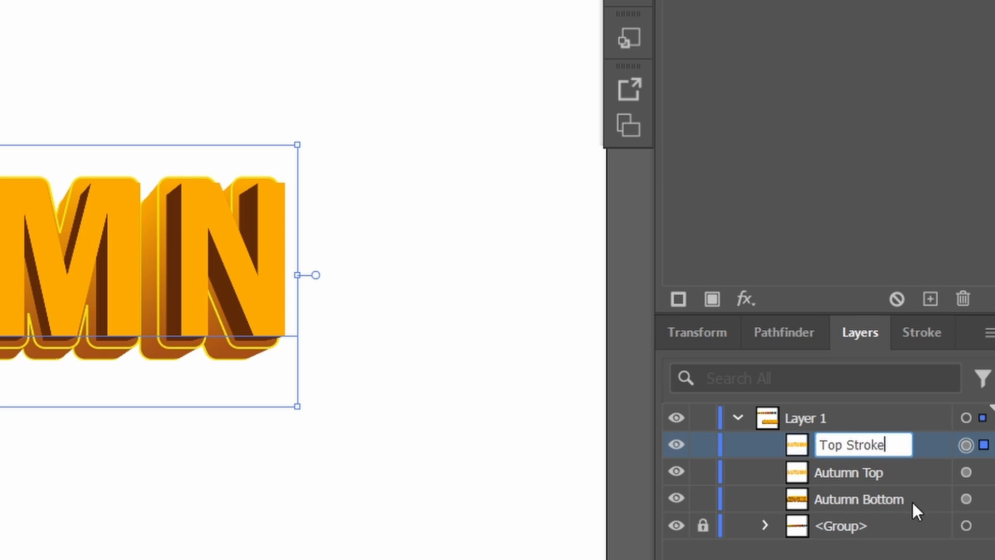
pyautogui.press('Return')
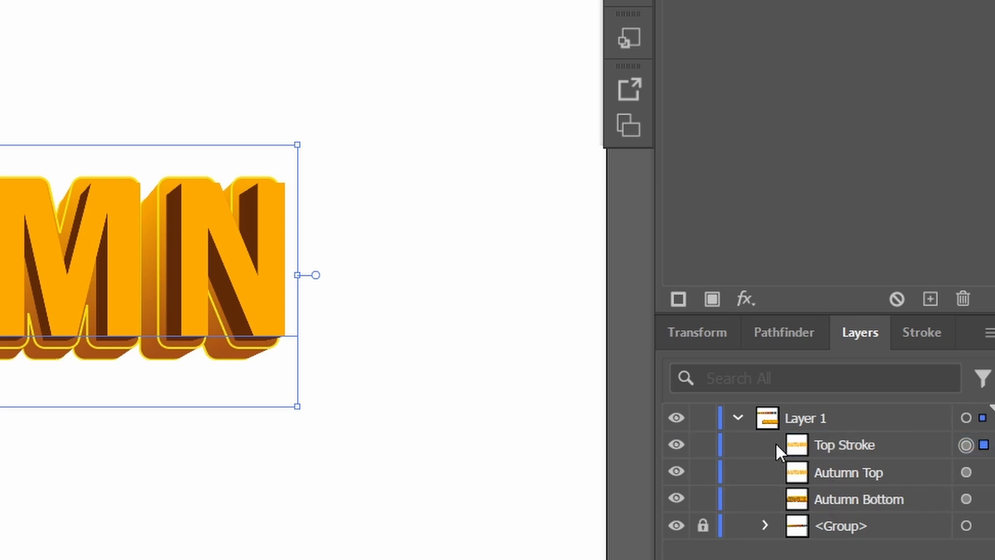
# - Lock and hide the Top Stroke and Autumn Bottom objects, leaving Autumn Top editable
pyautogui.click(699, 446)
pyautogui.click(694, 500)
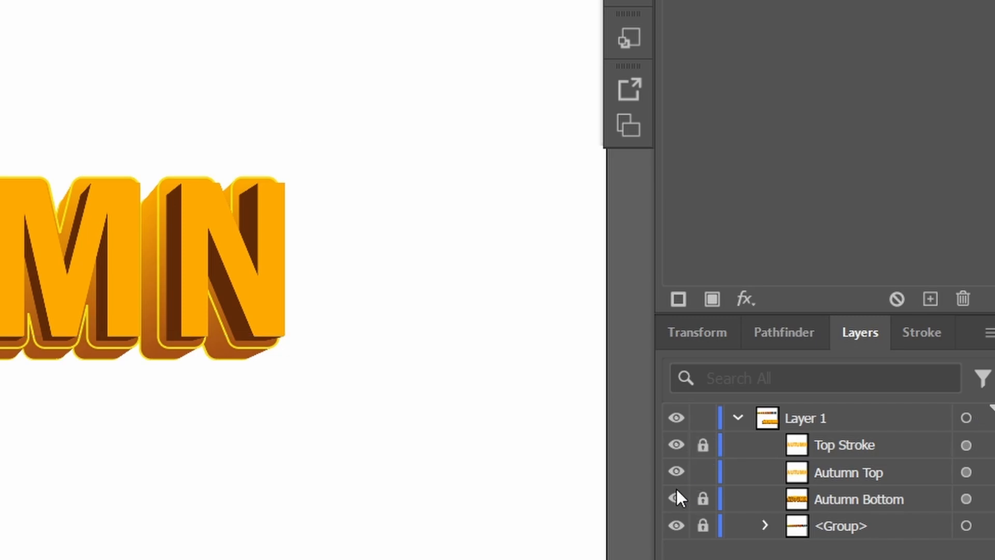
pyautogui.click(676, 499)
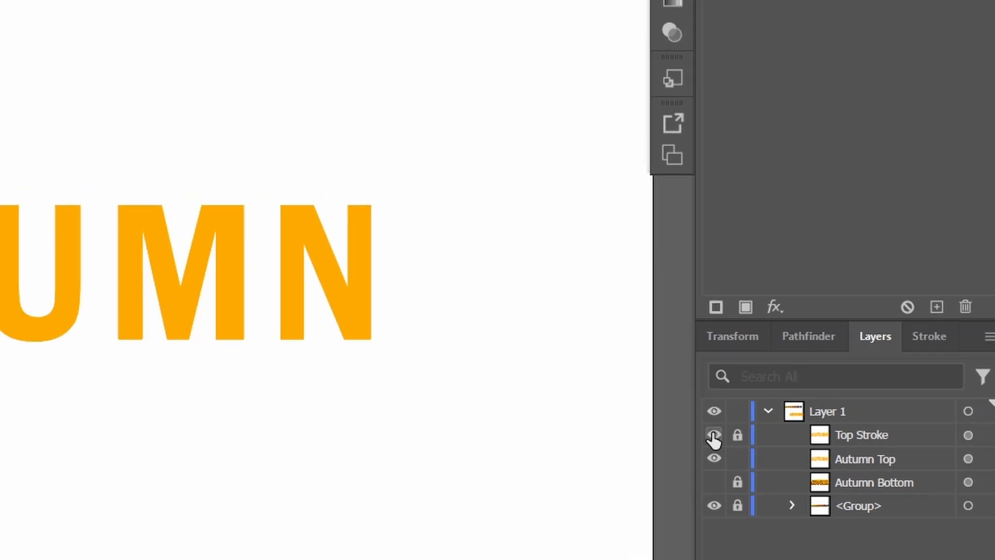
pyautogui.click(713, 435)
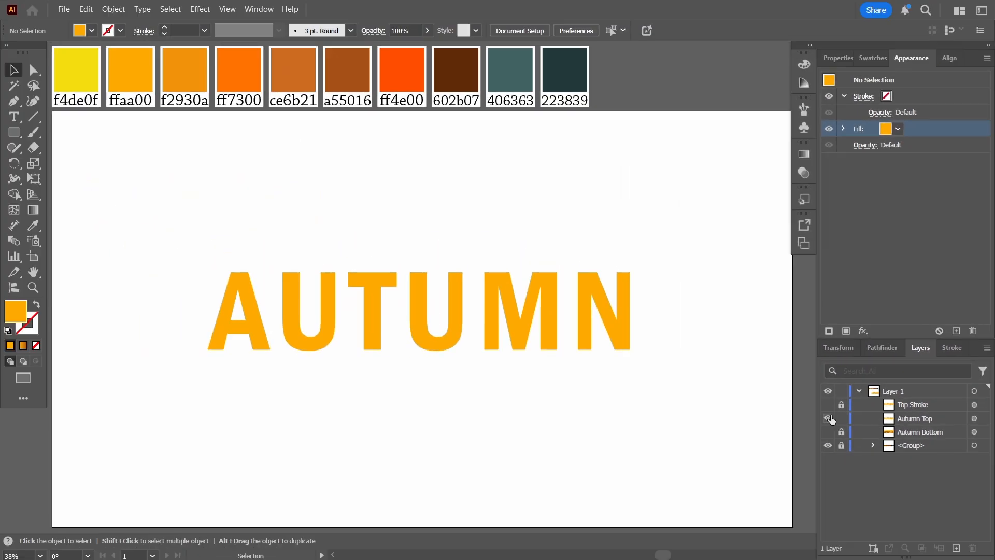
# - Select the Autumn Top text, expand its appearance and expand it into vector shapes
pyautogui.click(982, 419)
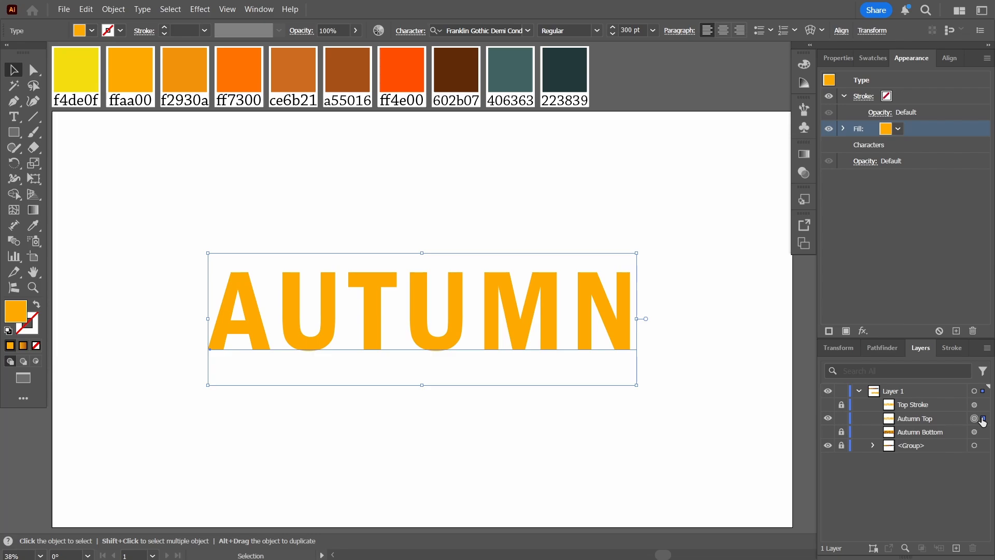
pyautogui.click(113, 9)
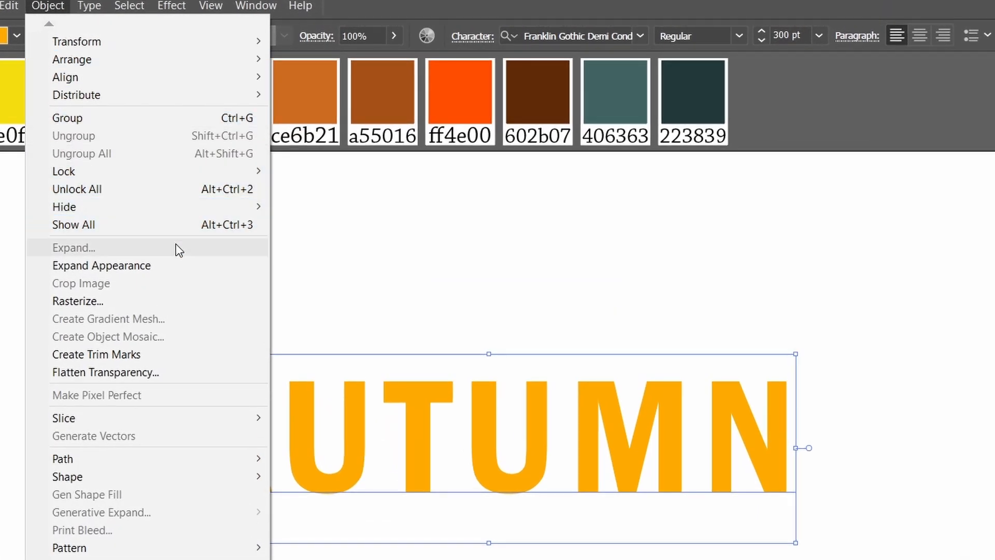
pyautogui.click(177, 265)
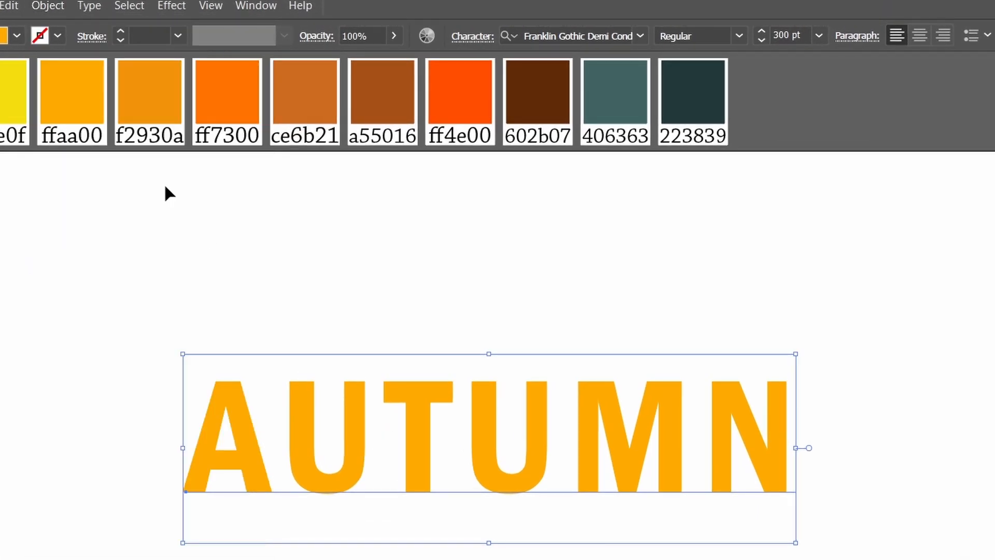
pyautogui.click(47, 6)
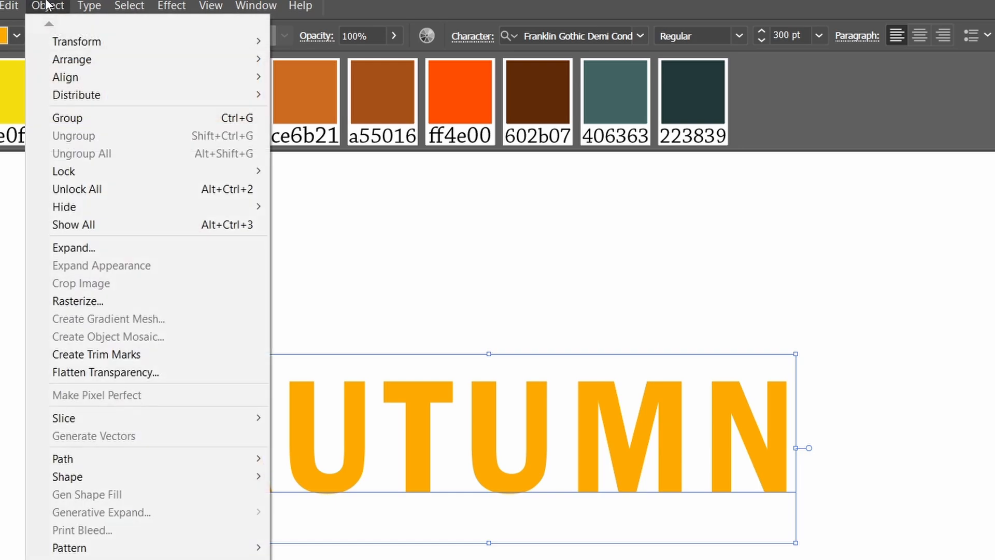
pyautogui.click(136, 249)
pyautogui.click(551, 488)
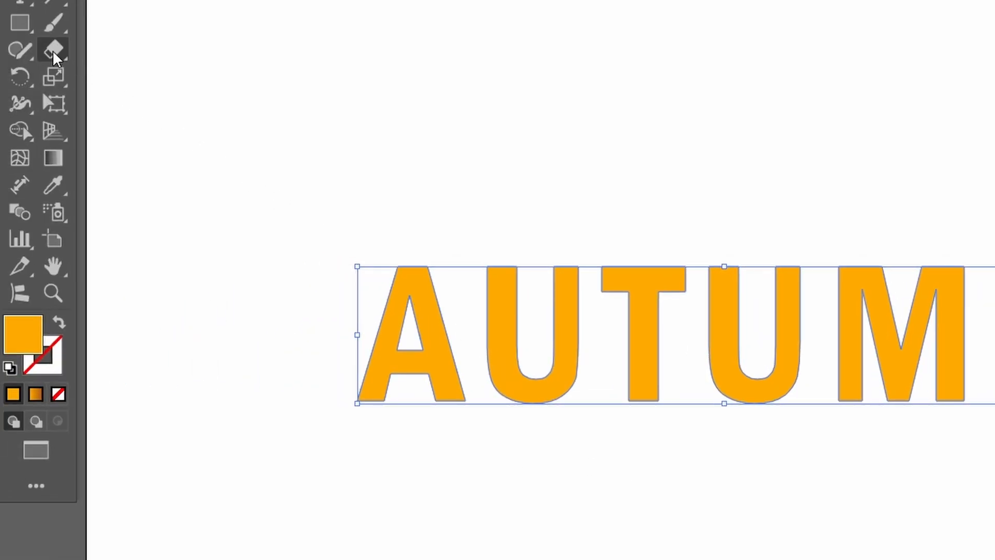
# - Slice the expanded AUTUMN letters with the Knife tool, making five wavy, roughly horizontal cuts spaced from top to bottom across the word
pyautogui.click(66, 61)
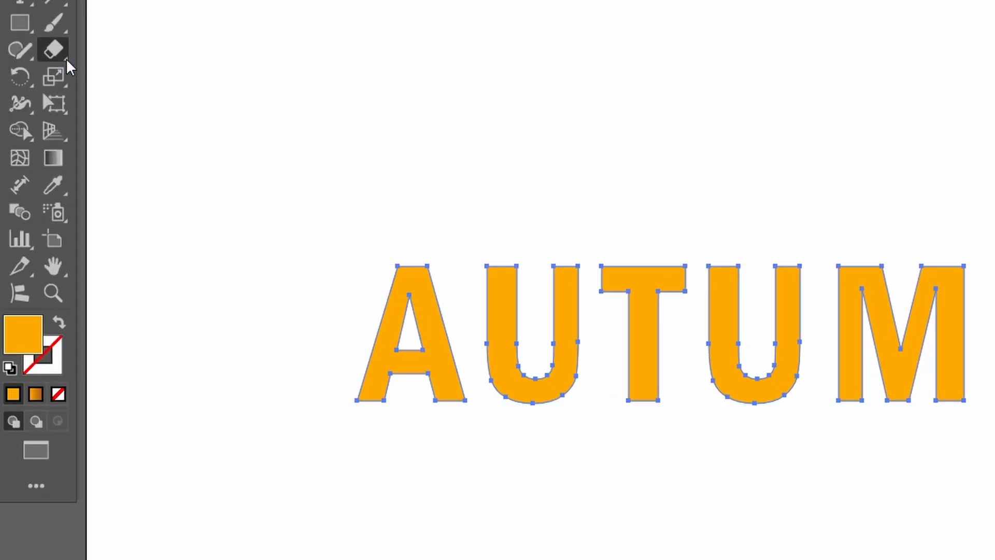
pyautogui.click(151, 103)
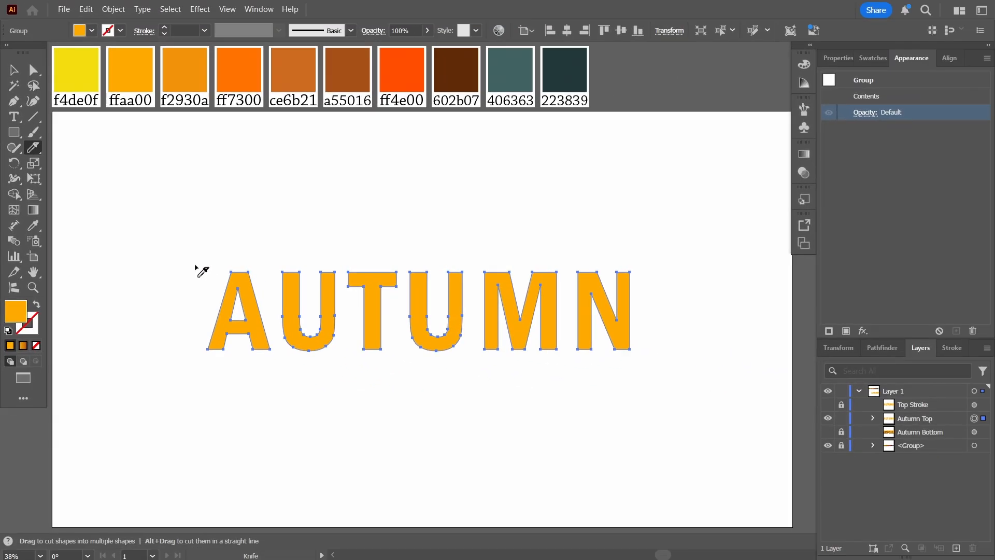
pyautogui.scroll(2, 314, 272)
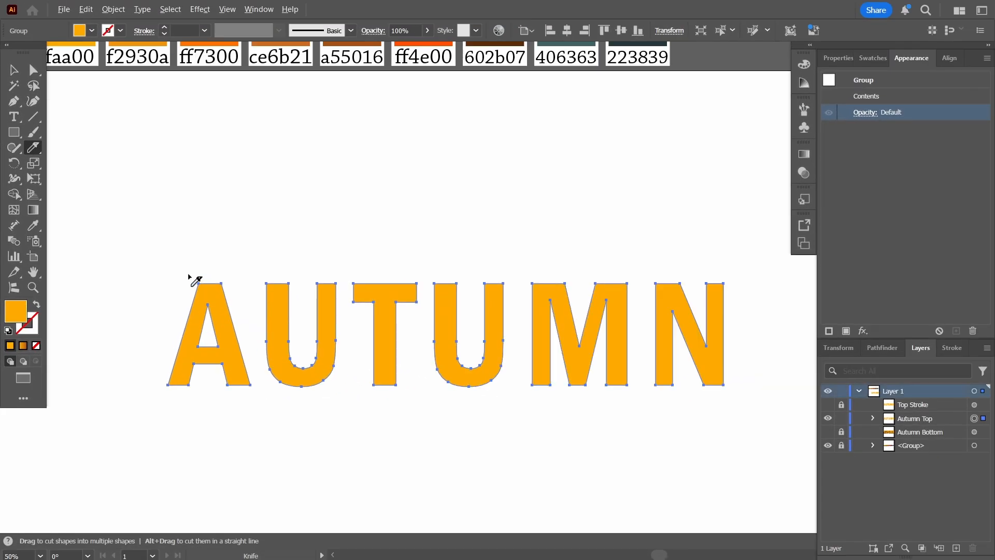
pyautogui.moveTo(187, 275)
pyautogui.mouseDown()
pyautogui.moveTo(105, 255)
pyautogui.moveTo(91, 273)
pyautogui.moveTo(726, 291)
pyautogui.moveTo(816, 282)
pyautogui.mouseUp()
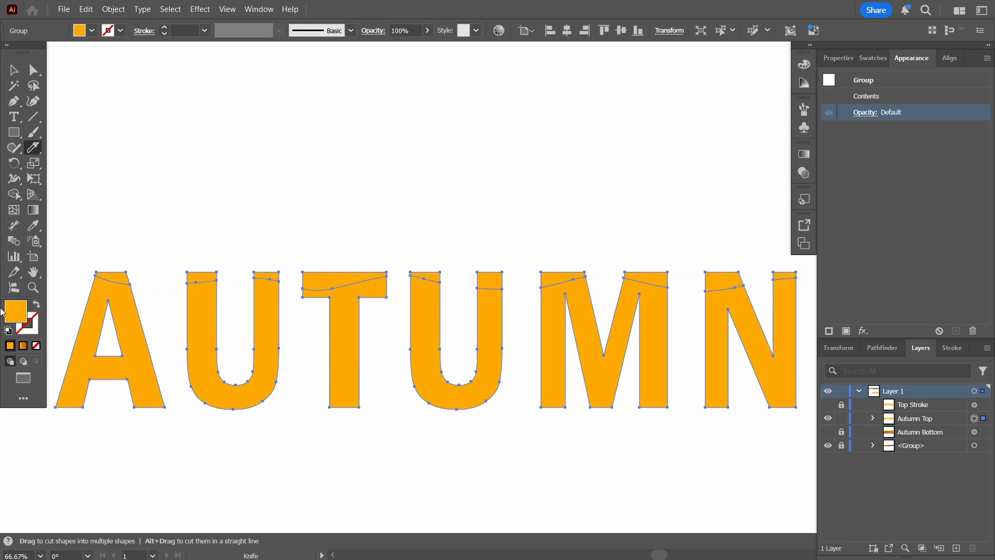
pyautogui.moveTo(78, 301)
pyautogui.mouseDown()
pyautogui.moveTo(573, 322)
pyautogui.moveTo(811, 300)
pyautogui.mouseUp()
pyautogui.moveTo(61, 331)
pyautogui.mouseDown()
pyautogui.moveTo(107, 344)
pyautogui.moveTo(504, 351)
pyautogui.moveTo(817, 329)
pyautogui.mouseUp()
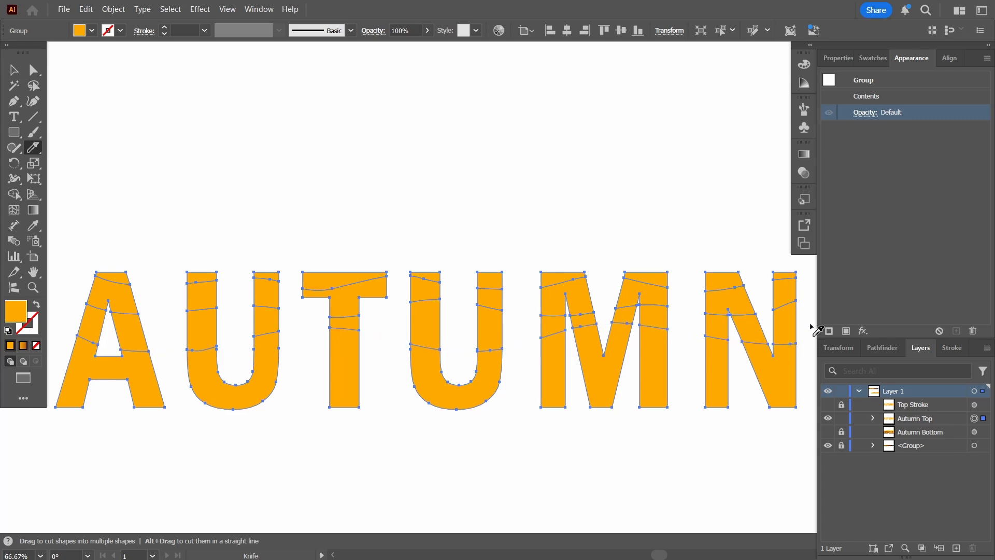
pyautogui.moveTo(99, 337)
pyautogui.mouseDown()
pyautogui.moveTo(251, 329)
pyautogui.moveTo(433, 351)
pyautogui.moveTo(811, 326)
pyautogui.mouseUp()
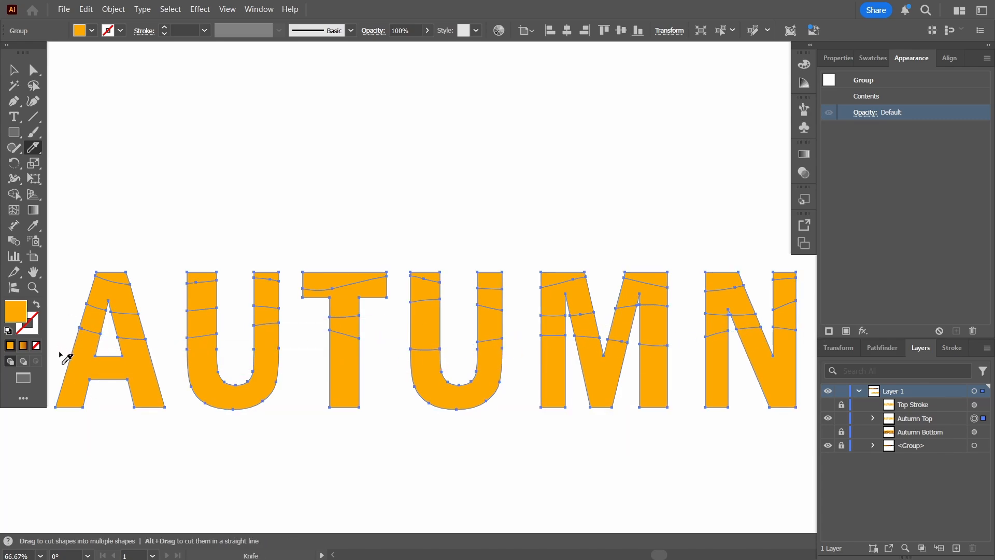
pyautogui.moveTo(67, 357)
pyautogui.mouseDown()
pyautogui.moveTo(295, 363)
pyautogui.moveTo(808, 342)
pyautogui.moveTo(156, 367)
pyautogui.moveTo(392, 374)
pyautogui.moveTo(806, 356)
pyautogui.mouseUp()
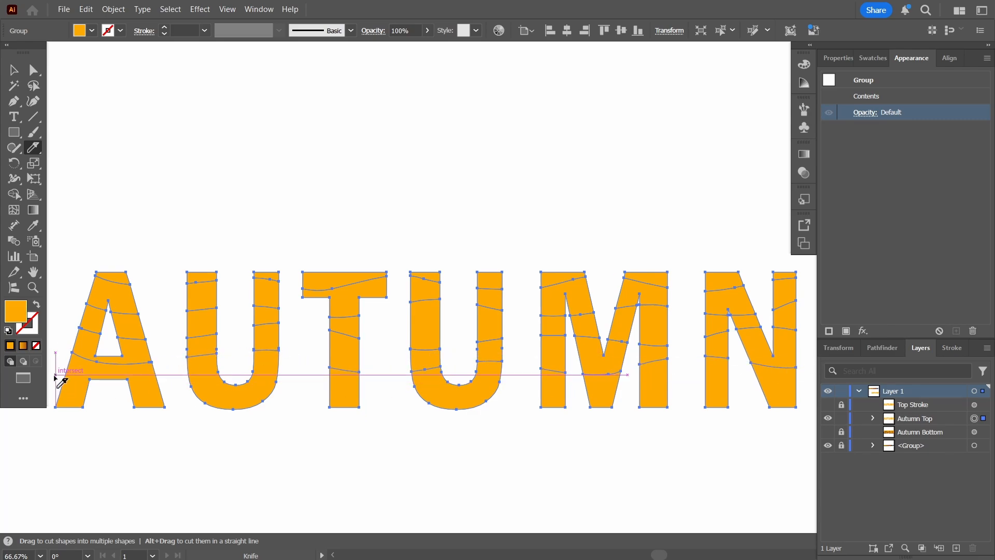
pyautogui.moveTo(59, 380)
pyautogui.mouseDown()
pyautogui.moveTo(490, 402)
pyautogui.moveTo(801, 380)
pyautogui.mouseUp()
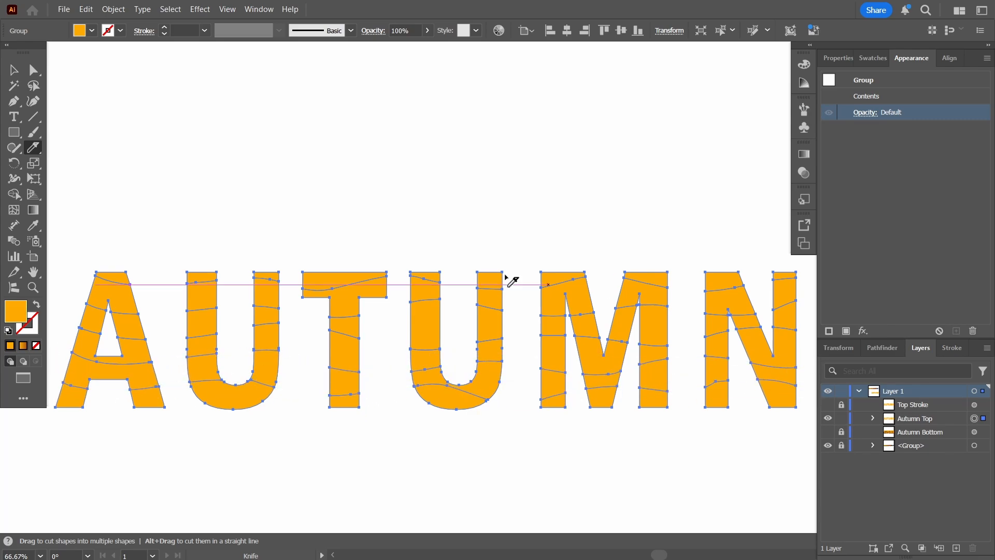
# - Ungroup the sliced AUTUMN letters into separate paths
pyautogui.press('v')
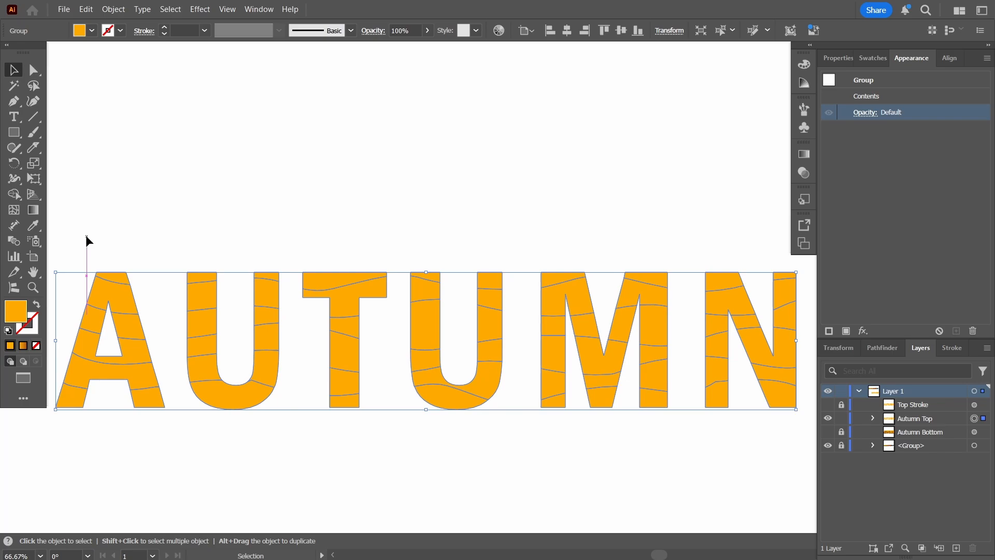
pyautogui.rightClick(199, 280)
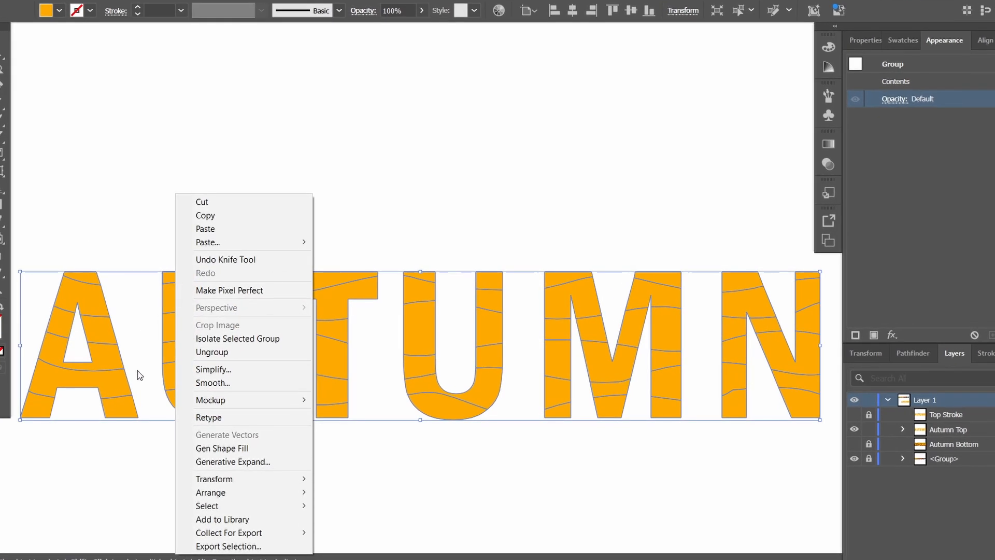
pyautogui.click(226, 353)
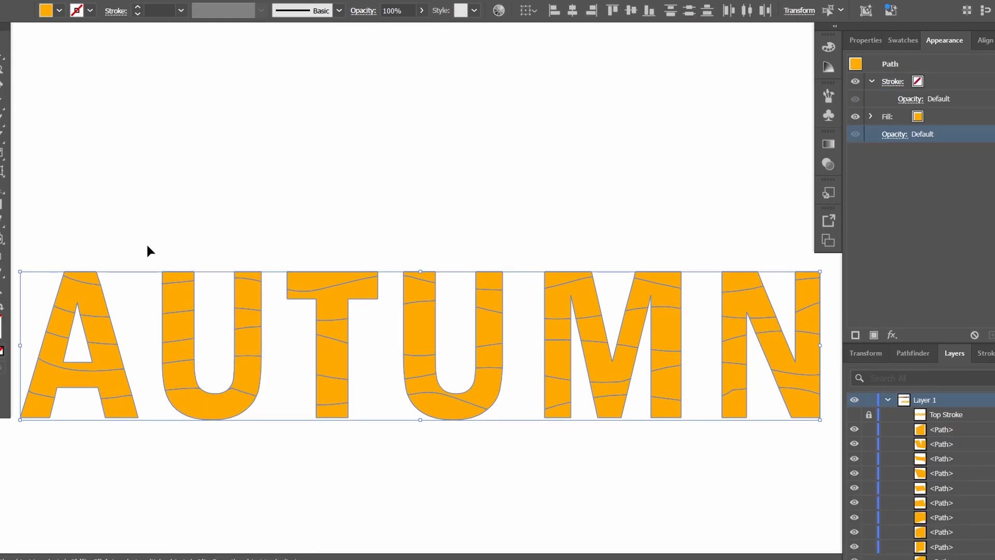
# - Select the topmost slice of every AUTUMN letter, including both arms of the U's, M and N, and group them
pyautogui.click(99, 268)
pyautogui.click(93, 278)
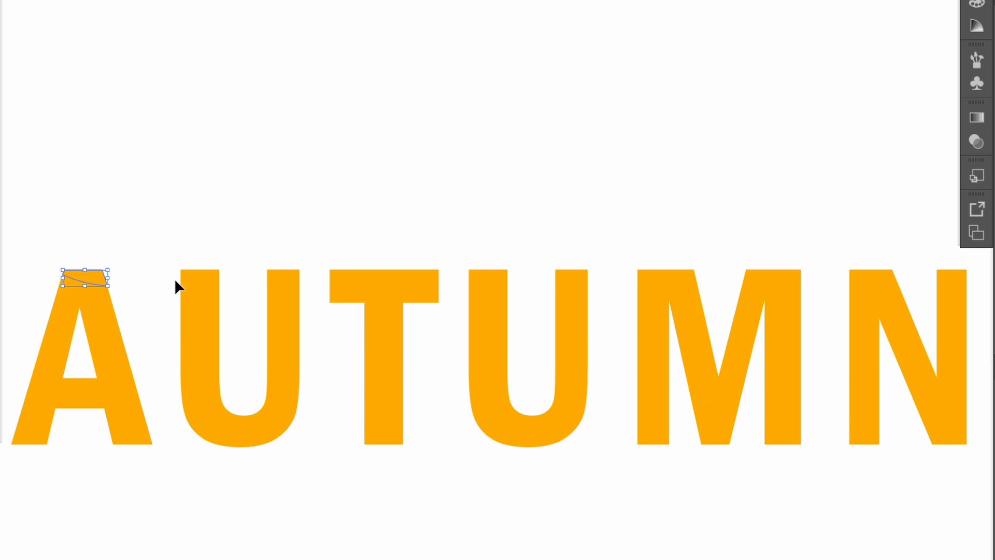
pyautogui.keyDown('shift'); pyautogui.click(200, 278); pyautogui.keyUp('shift')
pyautogui.keyDown('shift'); pyautogui.click(290, 277); pyautogui.keyUp('shift')
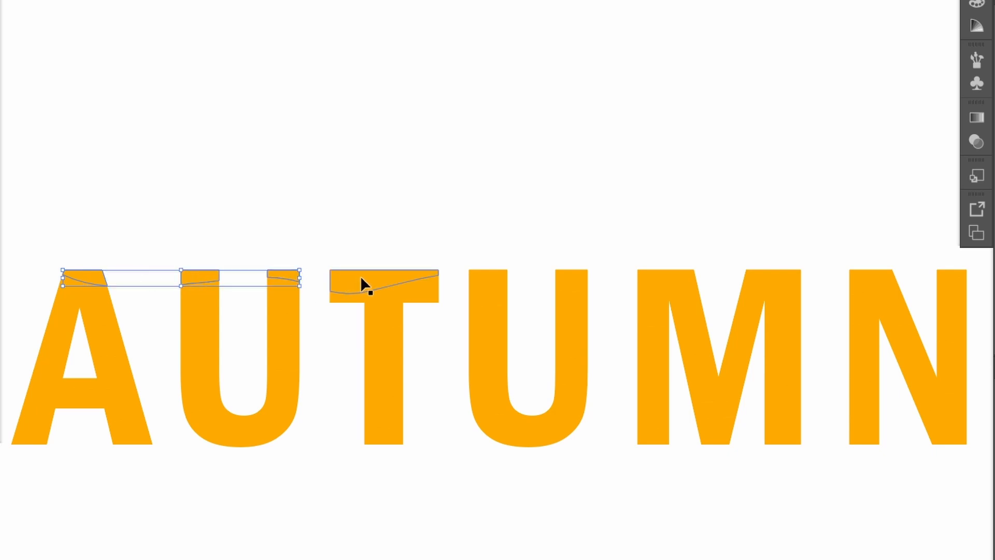
pyautogui.keyDown('shift'); pyautogui.click(361, 277); pyautogui.keyUp('shift')
pyautogui.keyDown('shift'); pyautogui.click(500, 280); pyautogui.keyUp('shift')
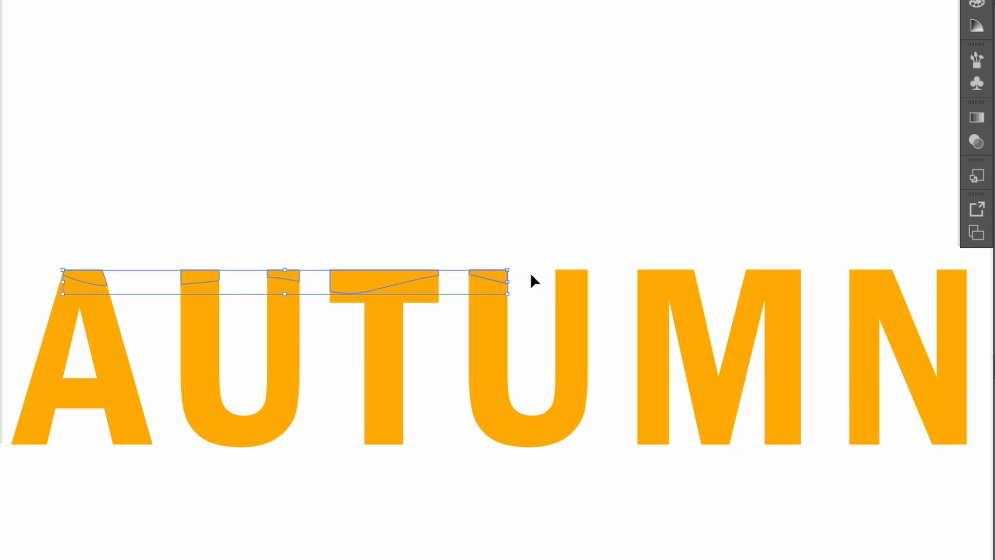
pyautogui.keyDown('shift'); pyautogui.click(570, 275); pyautogui.keyUp('shift')
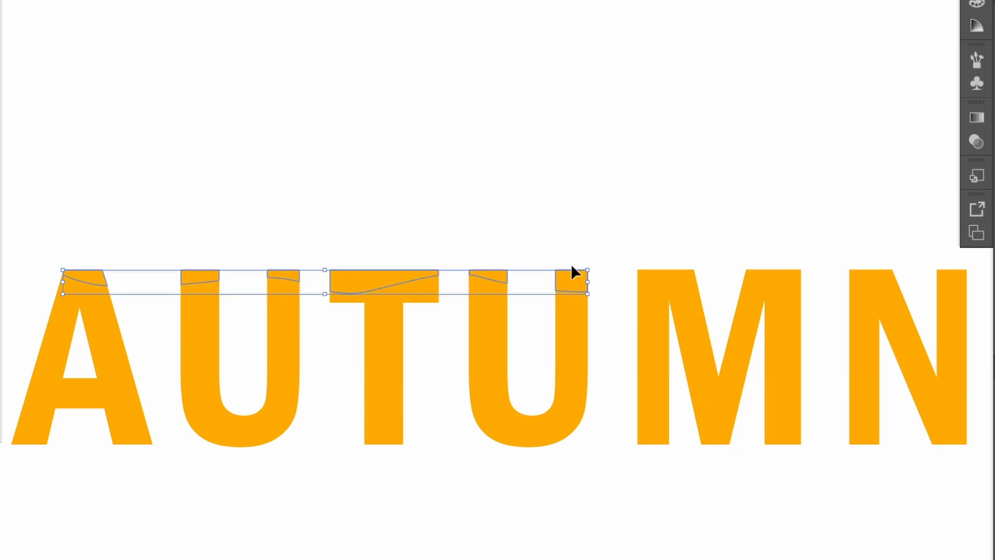
pyautogui.keyDown('shift'); pyautogui.click(670, 275); pyautogui.keyUp('shift')
pyautogui.keyDown('shift'); pyautogui.click(773, 277); pyautogui.keyUp('shift')
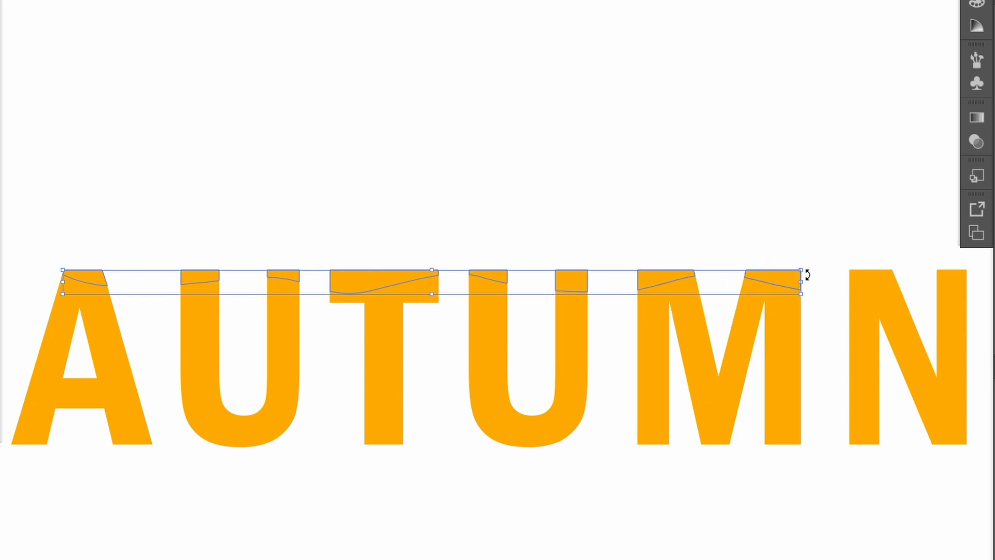
pyautogui.keyDown('shift'); pyautogui.click(875, 279); pyautogui.keyUp('shift')
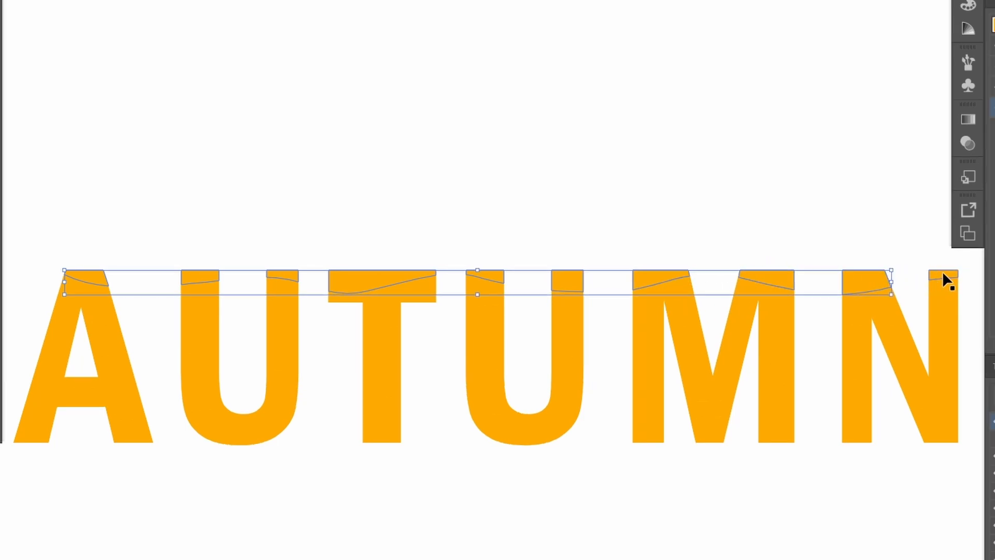
pyautogui.keyDown('shift'); pyautogui.click(952, 276); pyautogui.keyUp('shift')
pyautogui.hotkey('ctrl', 'g')
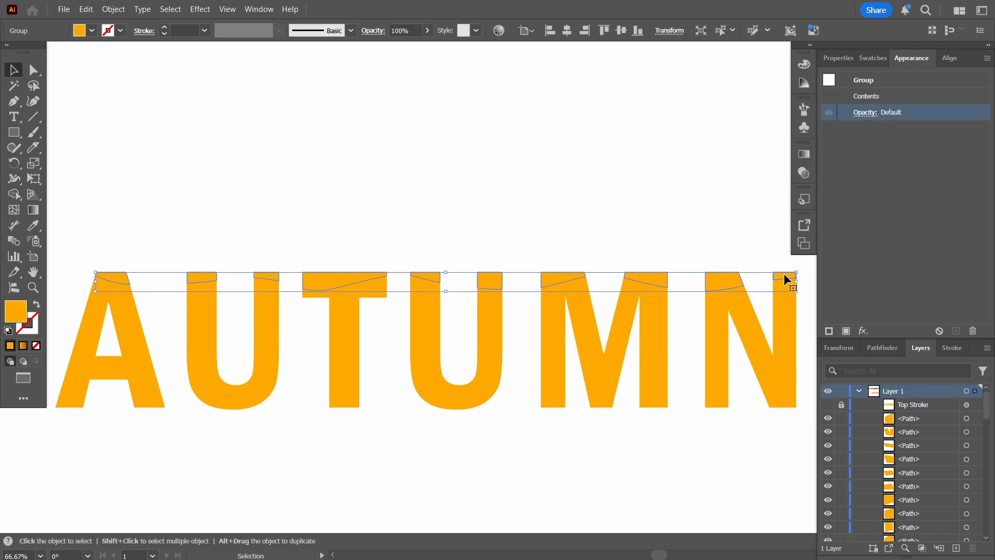
# - Color the grouped top band with the ffaa00 palette swatch using the Eyedropper
pyautogui.scroll(-5, 493, 296)
pyautogui.scroll(1, 438, 189)
pyautogui.press('i')
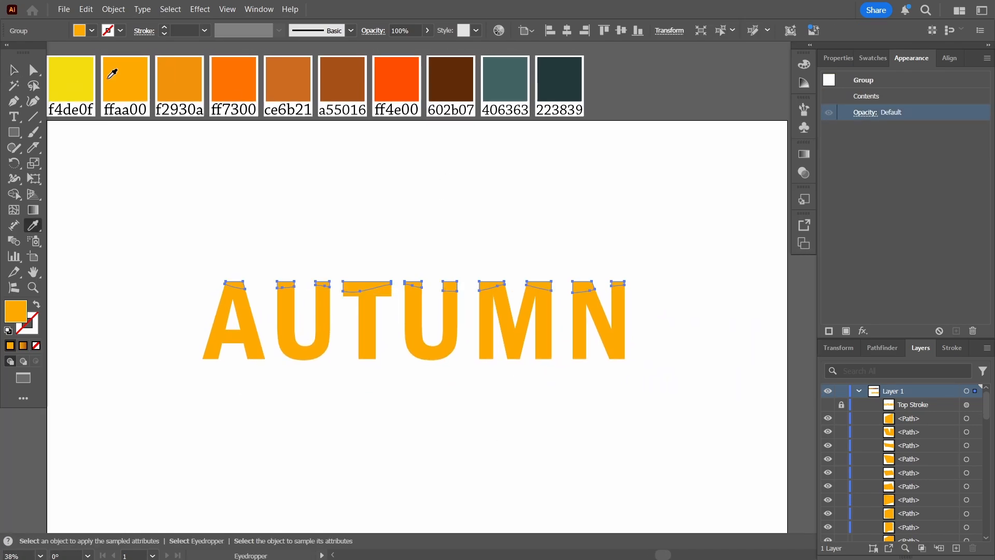
pyautogui.click(113, 76)
# - Group the second row of slices across all letters and color it with the f2930a swatch
pyautogui.press('v')
pyautogui.click(236, 294)
pyautogui.keyDown('shift'); pyautogui.click(285, 296); pyautogui.keyUp('shift')
pyautogui.keyDown('shift'); pyautogui.click(321, 297); pyautogui.keyUp('shift')
pyautogui.keyDown('shift'); pyautogui.click(581, 300); pyautogui.keyUp('shift')
pyautogui.keyDown('shift'); pyautogui.click(619, 293); pyautogui.keyUp('shift')
pyautogui.hotkey('ctrl', 'g')
pyautogui.press('i')
pyautogui.click(191, 70)
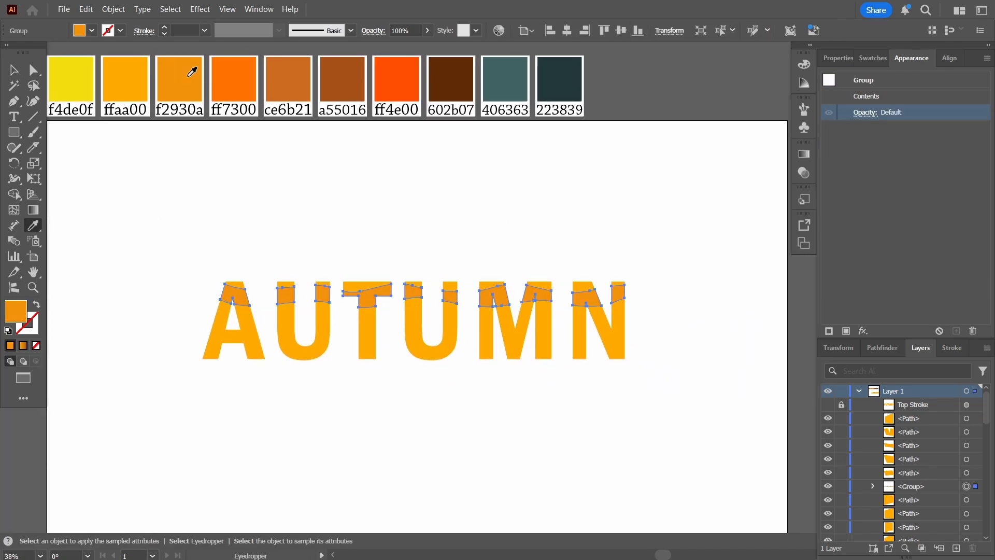
# - Group the third row of slices across all letters and color it with the ff7300 swatch
pyautogui.press('v')
pyautogui.click(225, 310)
pyautogui.keyDown('shift'); pyautogui.click(286, 311); pyautogui.keyUp('shift')
pyautogui.keyDown('shift'); pyautogui.click(485, 313); pyautogui.keyUp('shift')
pyautogui.keyDown('shift'); pyautogui.click(619, 307); pyautogui.keyUp('shift')
pyautogui.hotkey('ctrl', 'g')
pyautogui.press('i')
pyautogui.click(237, 93)
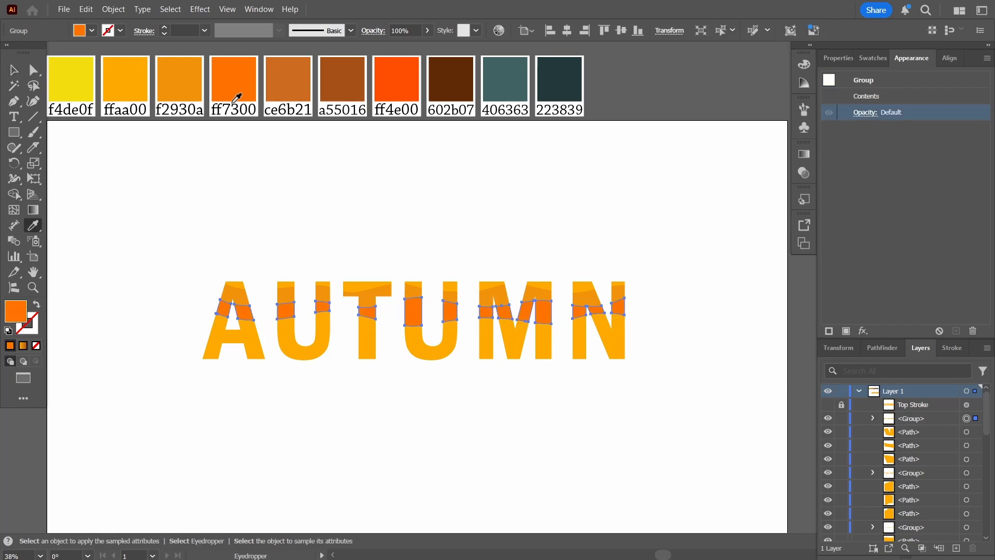
# - Group the fourth row of slices across all letters and color it with the ce6b21 swatch
pyautogui.press('v')
pyautogui.click(220, 324)
pyautogui.keyDown('shift'); pyautogui.click(284, 322); pyautogui.keyUp('shift')
pyautogui.keyDown('shift'); pyautogui.click(512, 326); pyautogui.keyUp('shift')
pyautogui.keyDown('shift'); pyautogui.click(618, 324); pyautogui.keyUp('shift')
pyautogui.hotkey('ctrl', 'g')
pyautogui.press('i')
pyautogui.click(296, 75)
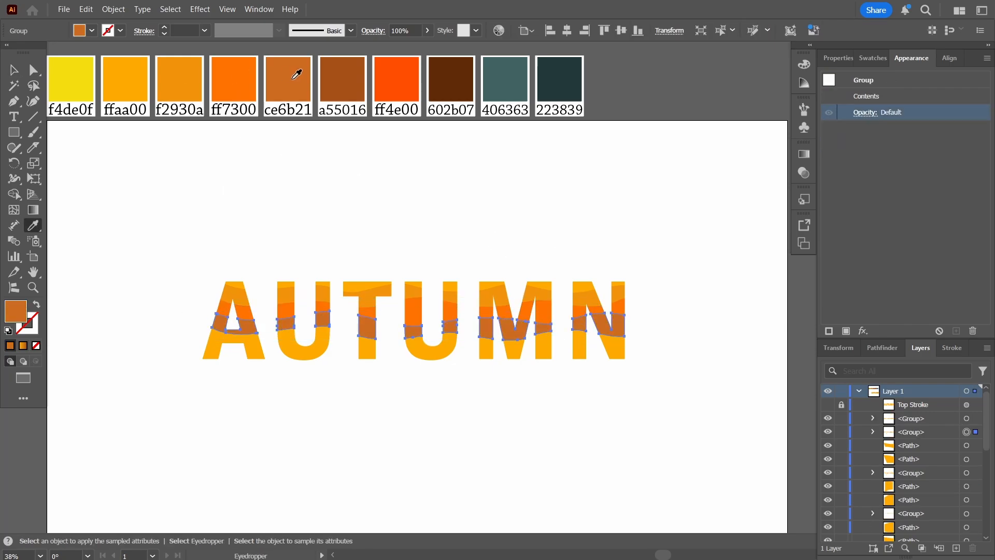
# - Group the fifth row of slices across all letters and color it with the a55016 swatch
pyautogui.press('v')
pyautogui.click(219, 339)
pyautogui.keyDown('shift'); pyautogui.click(367, 345); pyautogui.keyUp('shift')
pyautogui.keyDown('shift'); pyautogui.click(617, 344); pyautogui.keyUp('shift')
pyautogui.hotkey('ctrl', 'g')
pyautogui.press('i')
pyautogui.click(339, 81)
# - Group the bottom row of slices across all letters and color it with the ff4e00 swatch
pyautogui.press('v')
pyautogui.moveTo(186, 352); pyautogui.dragTo(273, 368)
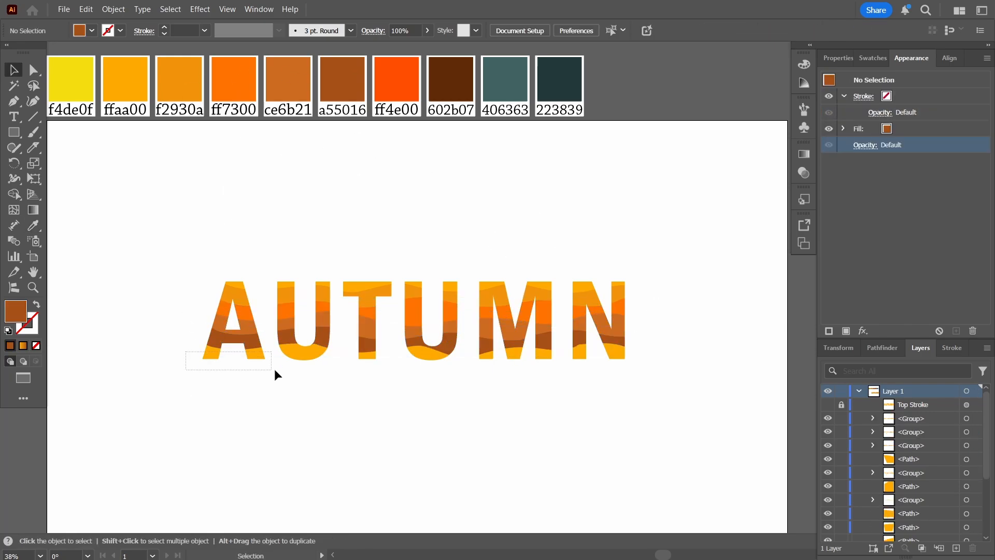
pyautogui.moveTo(503, 355); pyautogui.dragTo(633, 369)
pyautogui.hotkey('ctrl', 'g')
pyautogui.press('i')
pyautogui.click(407, 73)
# - Select all six colored band groups of the AUTUMN letters and combine them into one group
pyautogui.press('v')
pyautogui.click(151, 236)
pyautogui.hotkey('ctrl', '+')
pyautogui.hotkey('ctrl', '+')
pyautogui.click(18, 556)
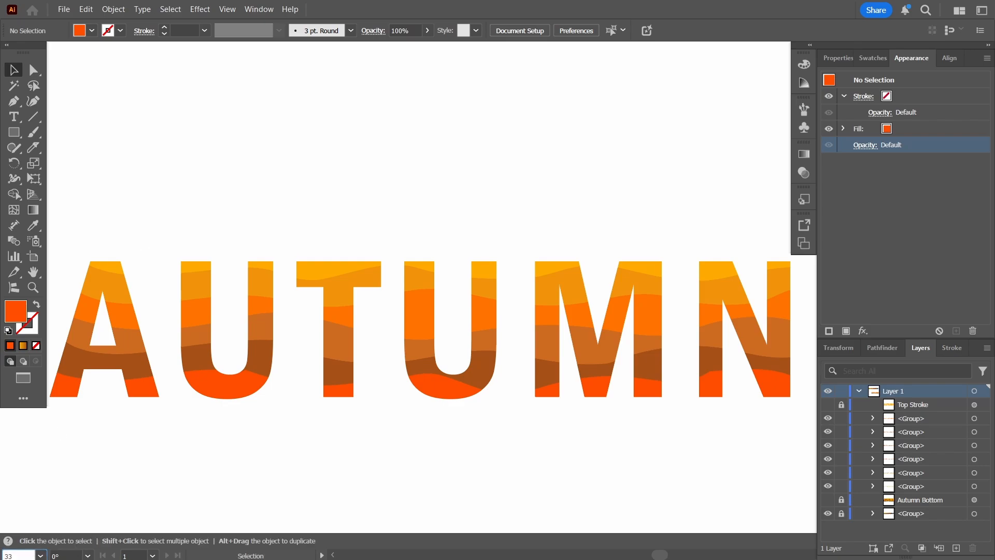
pyautogui.moveTo(178, 260); pyautogui.dragTo(636, 366)
pyautogui.hotkey('ctrl', 'g')
# - Unlock the Top Stroke object and make it visible
pyautogui.click(983, 404)
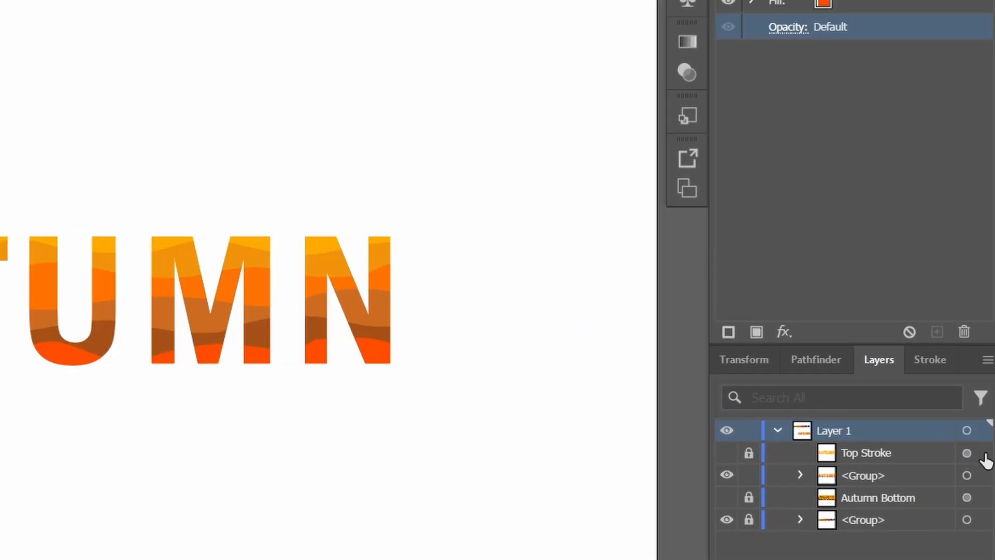
pyautogui.click(749, 452)
pyautogui.click(726, 453)
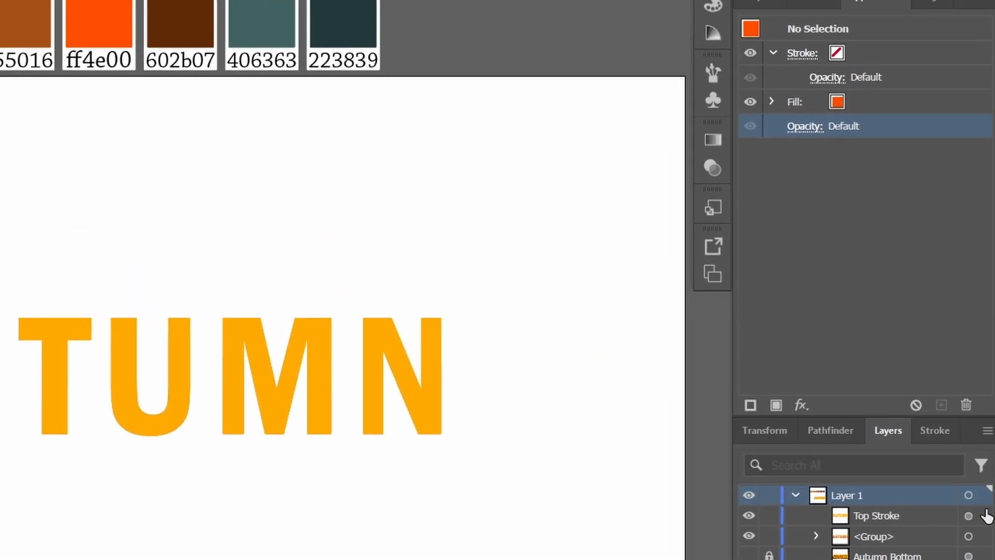
# - Select the Top Stroke text and give it a 1.5 pt yellow stroke
pyautogui.click(981, 516)
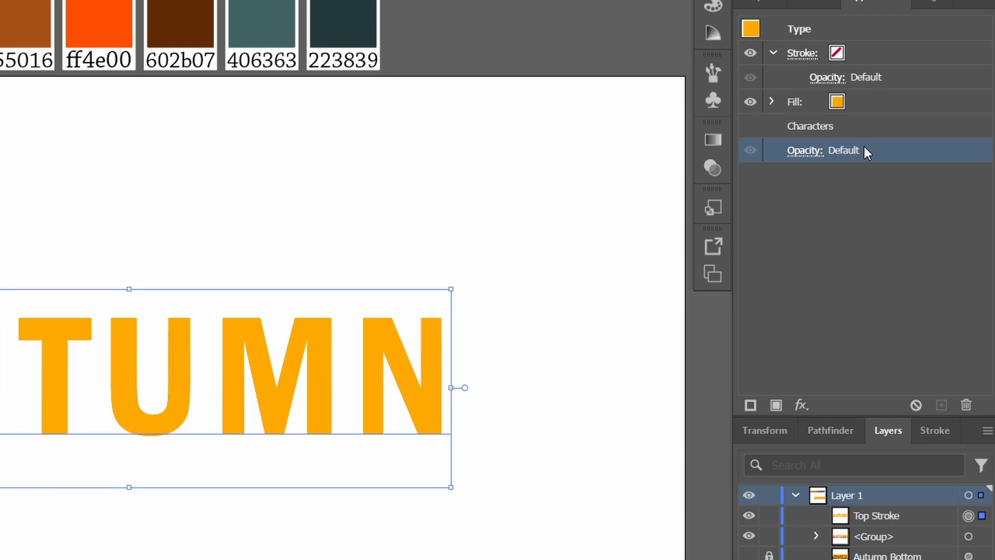
pyautogui.click(862, 54)
pyautogui.click(897, 52)
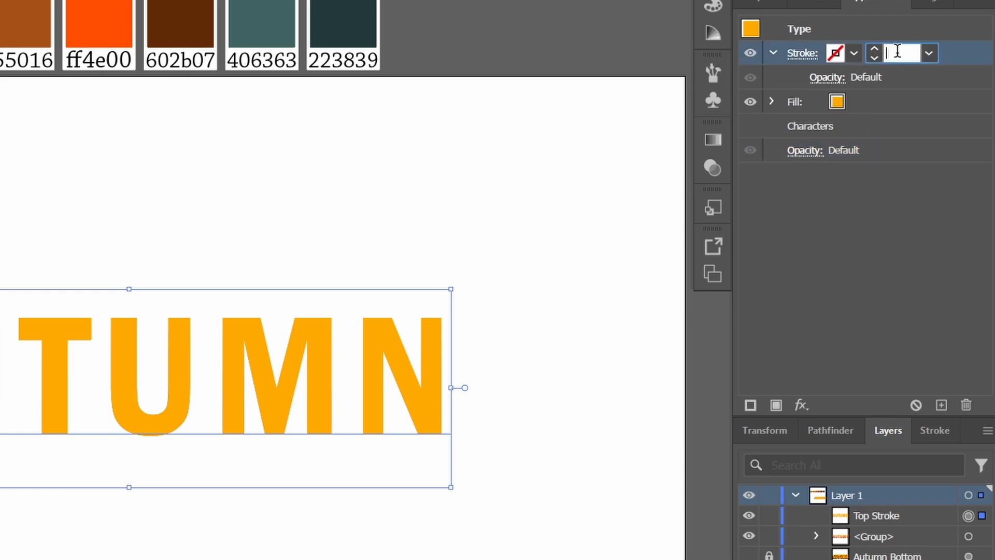
pyautogui.press('Return')
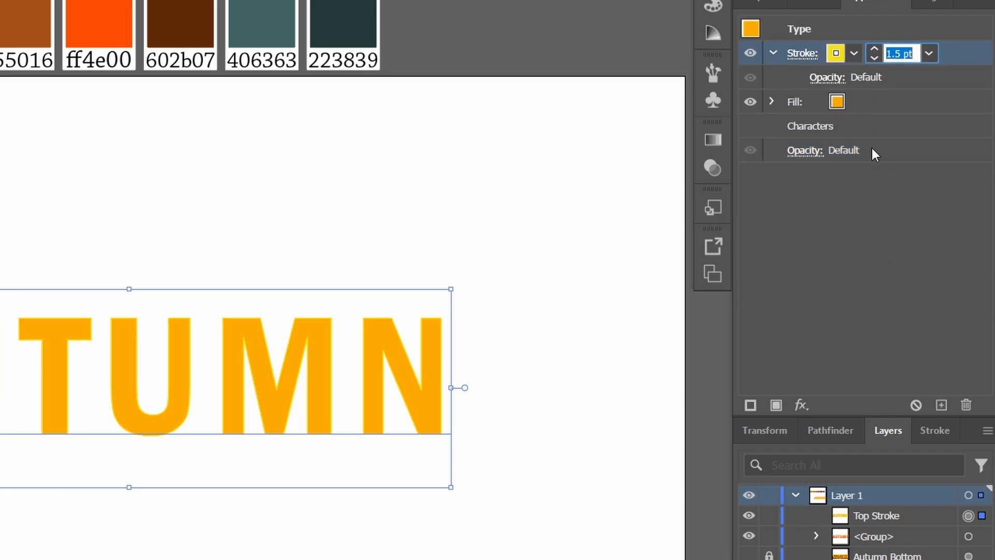
# - Remove the orange fill from the Top Stroke text, leaving only its outline over the colored bands
pyautogui.click(878, 102)
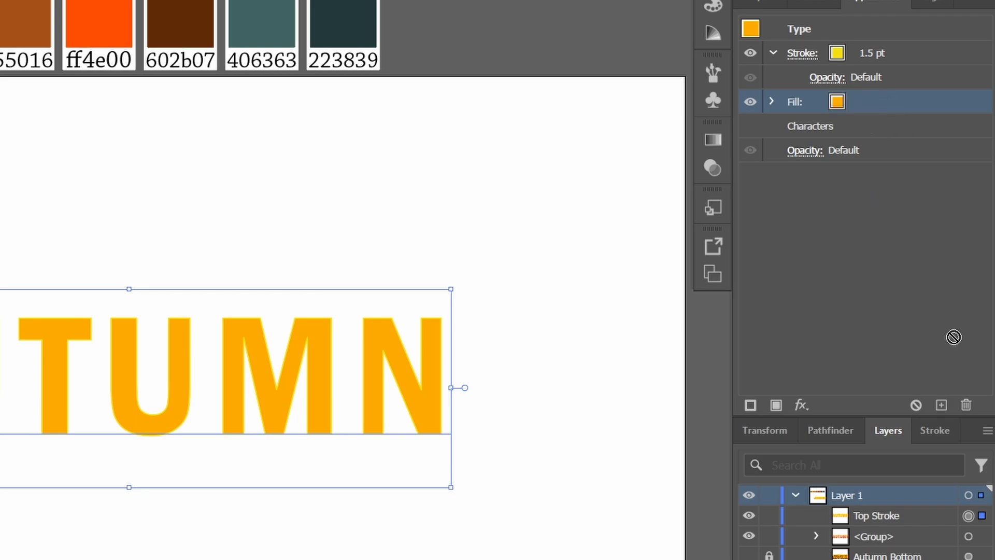
pyautogui.click(965, 404)
pyautogui.scroll(1, 441, 335)
pyautogui.scroll(3, 441, 335)
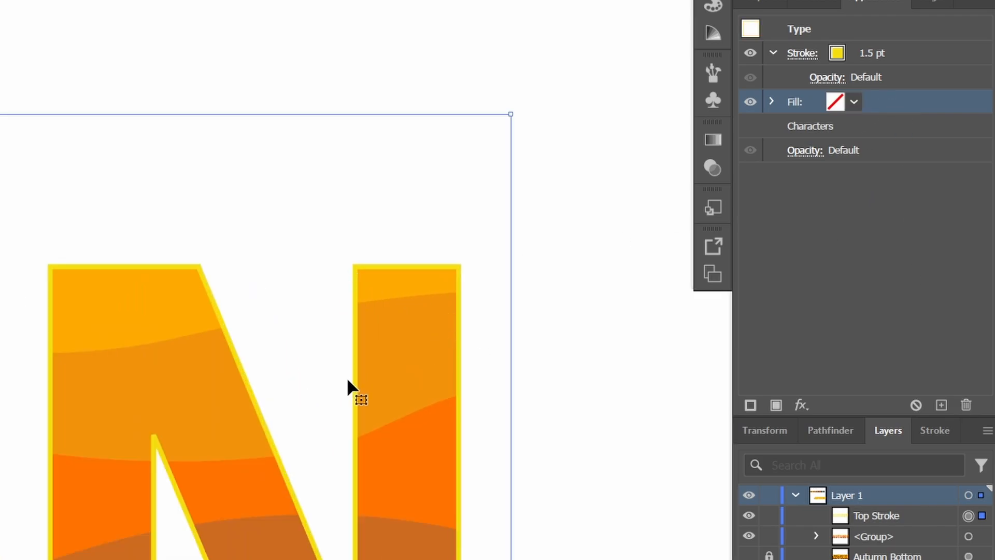
pyautogui.scroll(-5, 457, 396)
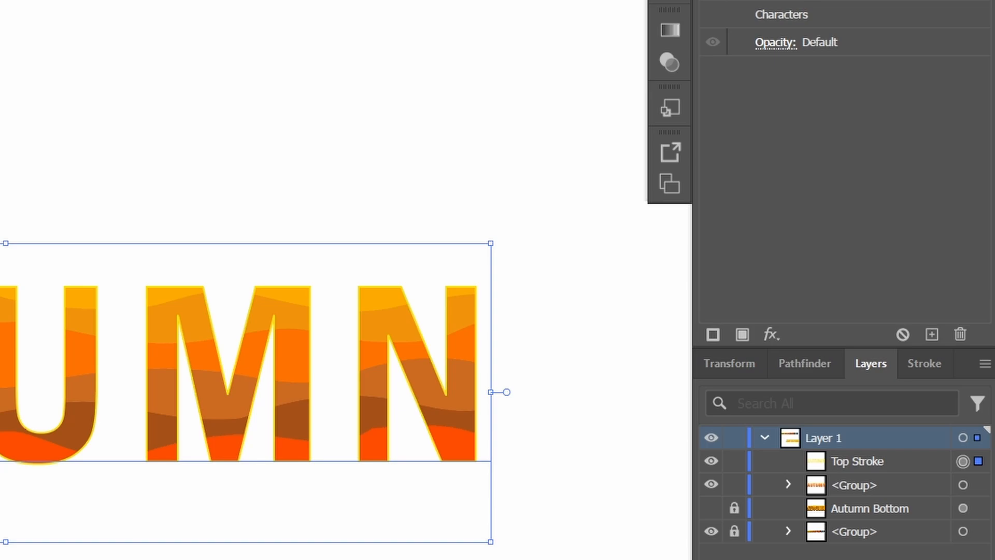
pyautogui.scroll(-1, 261, 344)
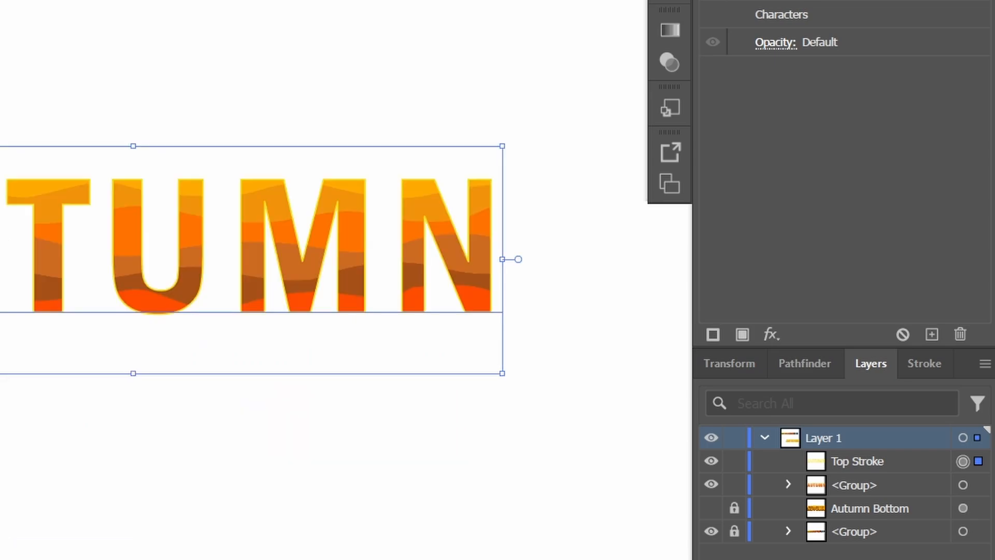
pyautogui.moveTo(420, 0); pyautogui.dragTo(296, 27)
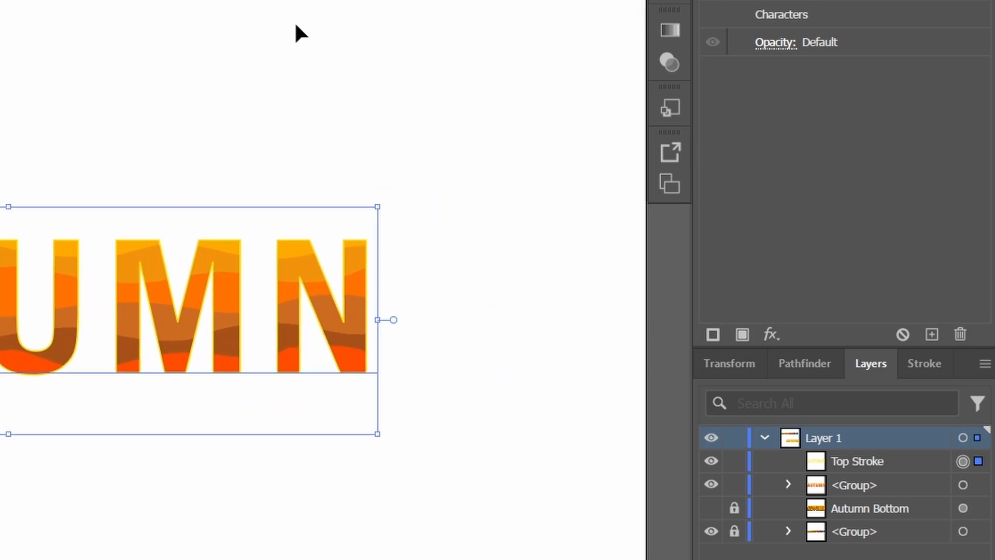
# - Show and unlock Autumn Bottom, and give its dark brown fill an Outer Glow in Multiply mode, black, 75% opacity, 5 px blur
pyautogui.click(712, 509)
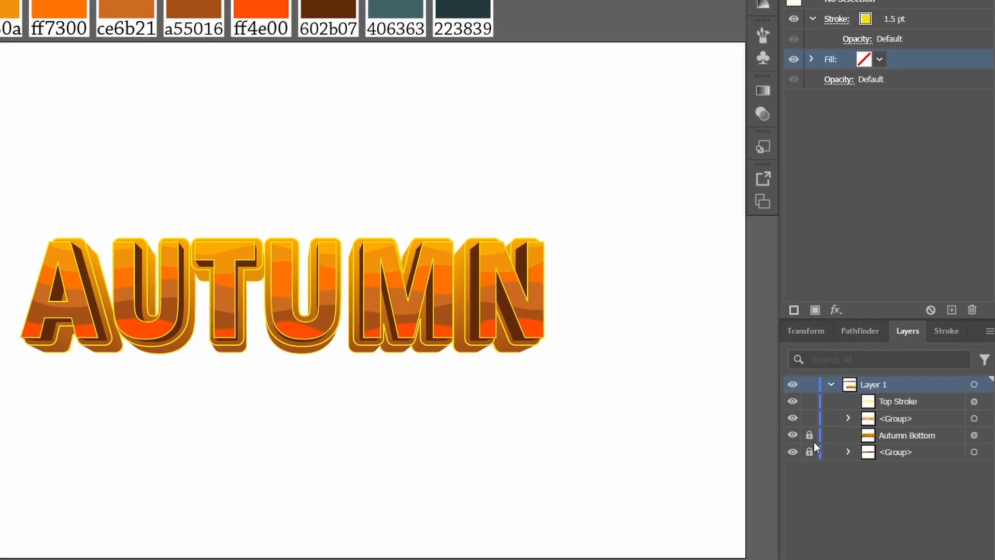
pyautogui.click(735, 509)
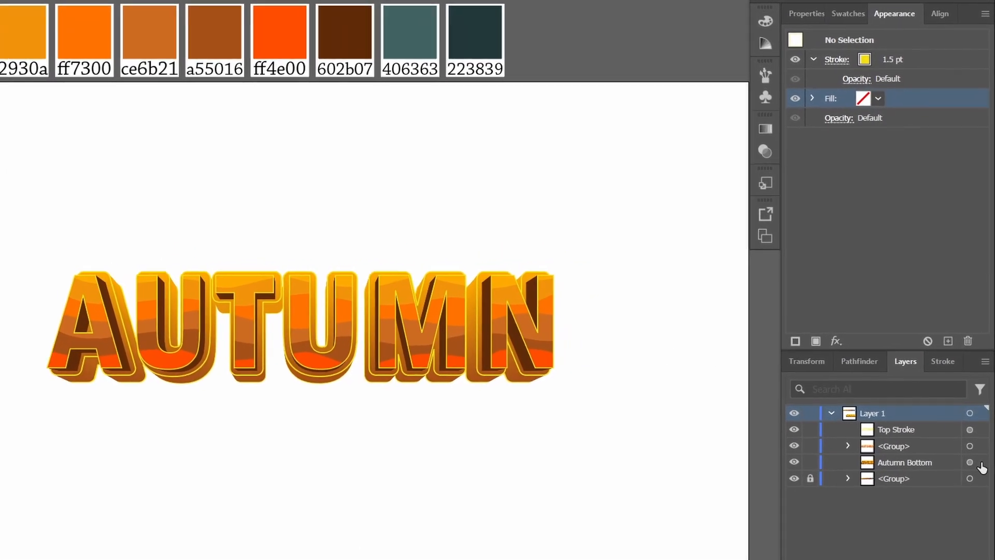
pyautogui.click(979, 463)
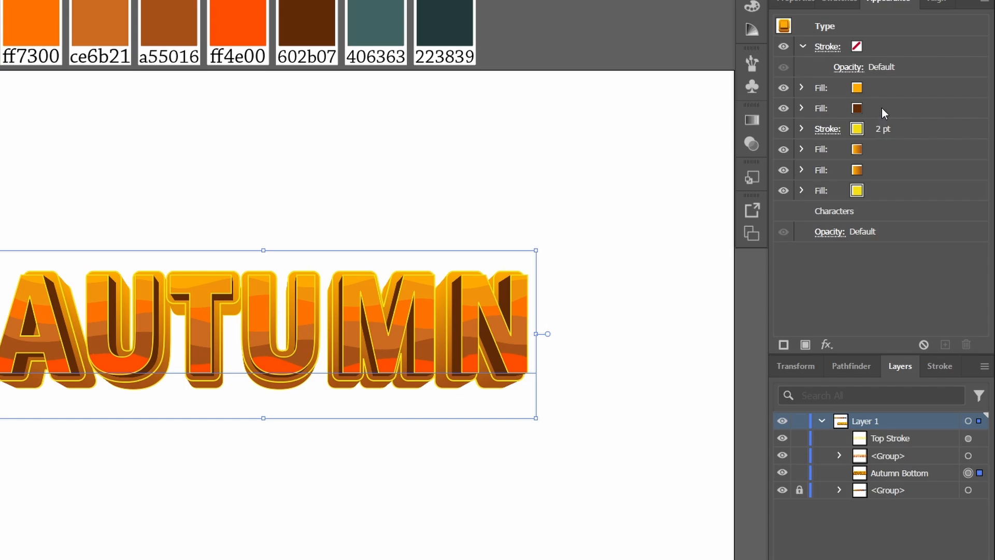
pyautogui.click(884, 113)
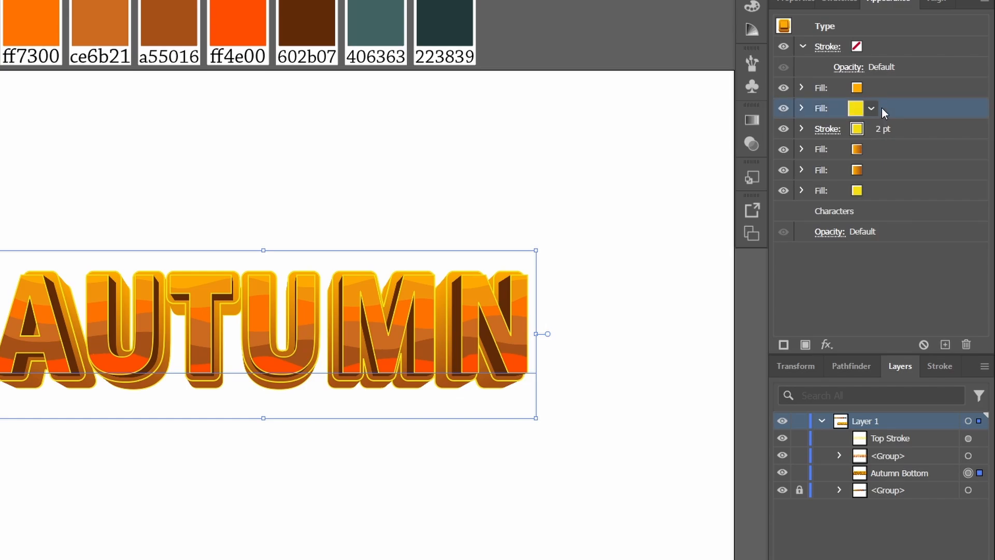
pyautogui.click(827, 346)
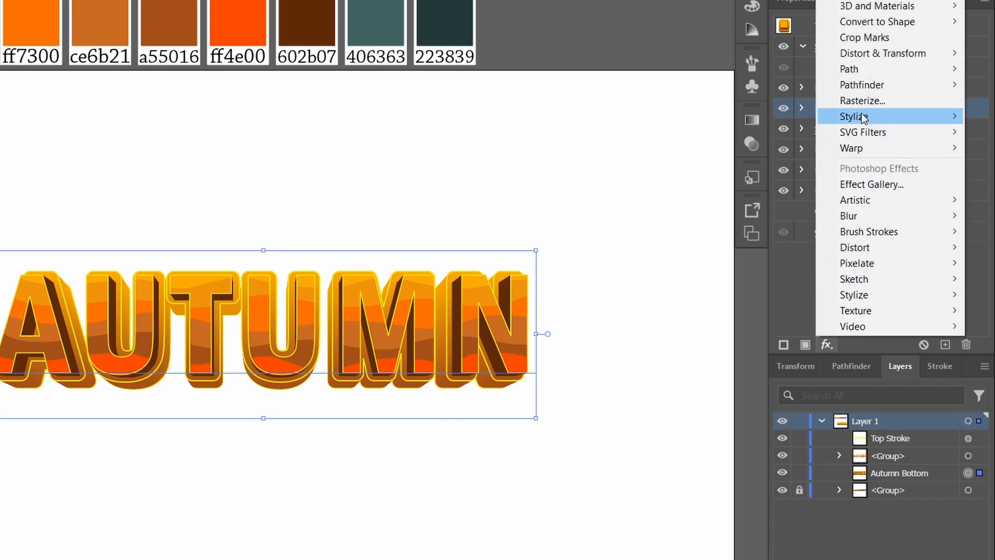
pyautogui.moveTo(862, 118)
pyautogui.click(754, 164)
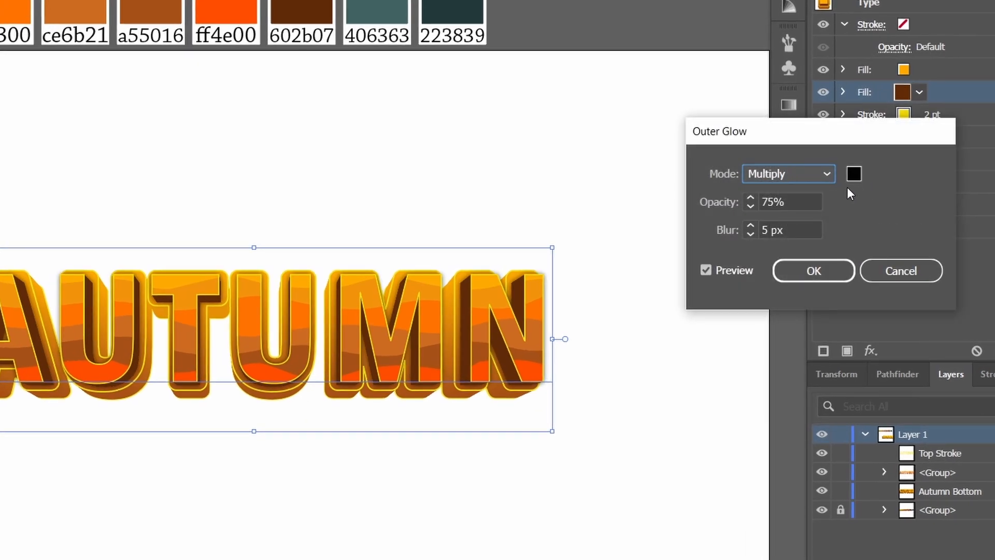
pyautogui.click(815, 274)
pyautogui.click(690, 377)
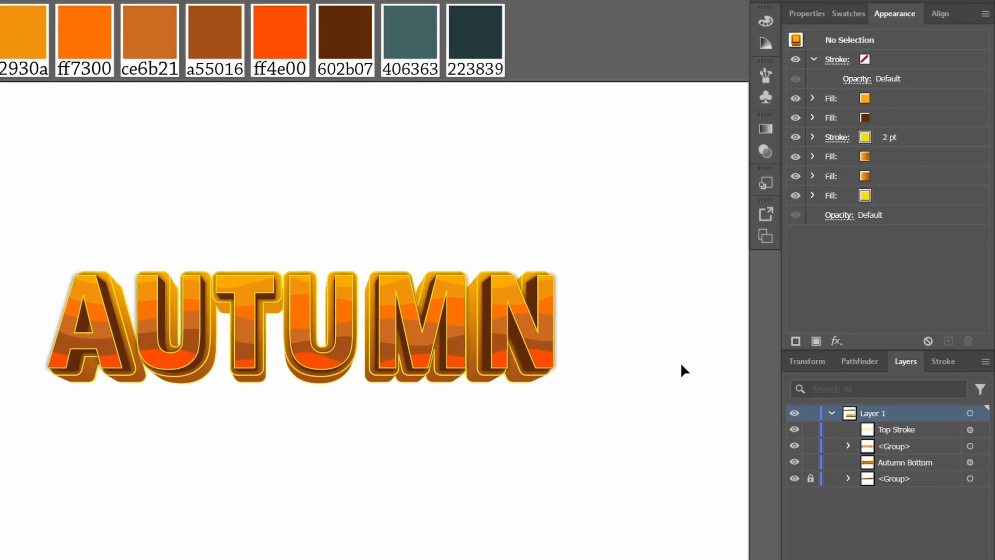
# - Draw a 1920 × 1080 px rectangle over the artboard for the background
pyautogui.scroll(4, 266, 299)
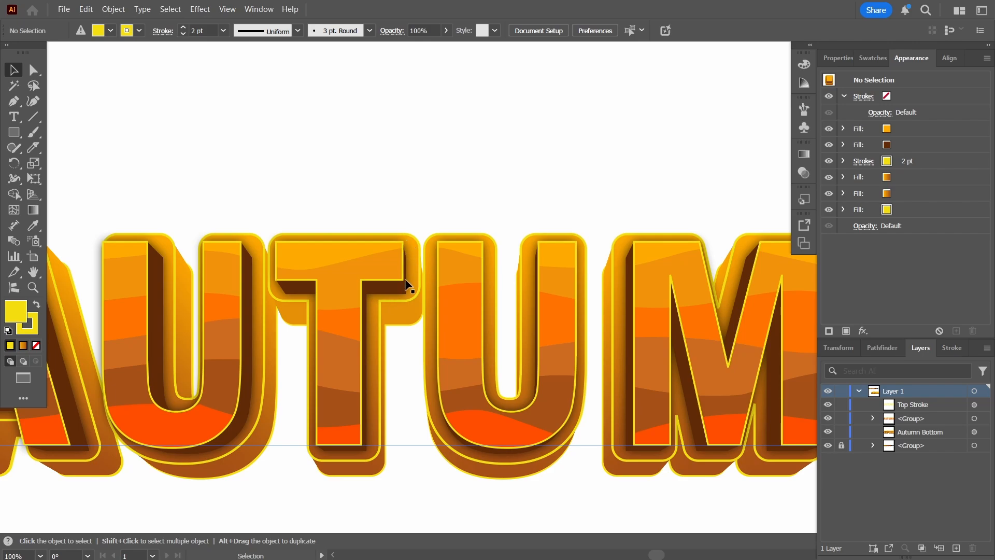
pyautogui.scroll(-2, 438, 392)
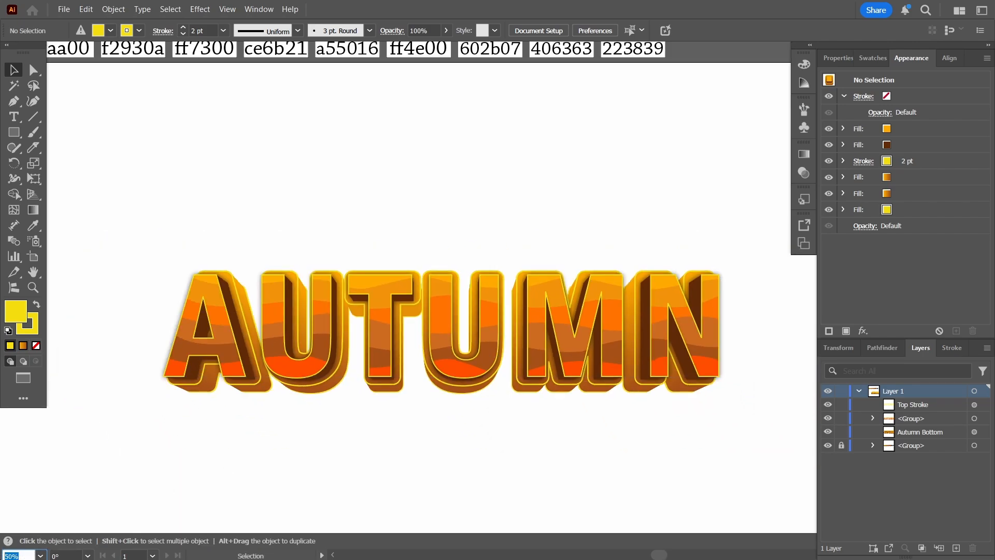
pyautogui.write('38')
pyautogui.press('Return')
pyautogui.press('space')
pyautogui.moveTo(706, 340); pyautogui.dragTo(670, 338)
pyautogui.press('m')
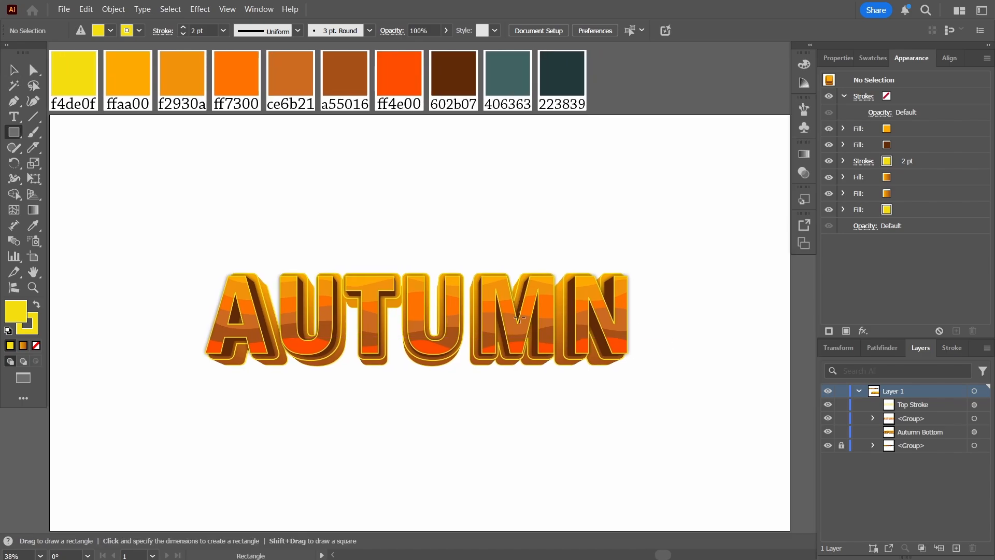
pyautogui.click(495, 202)
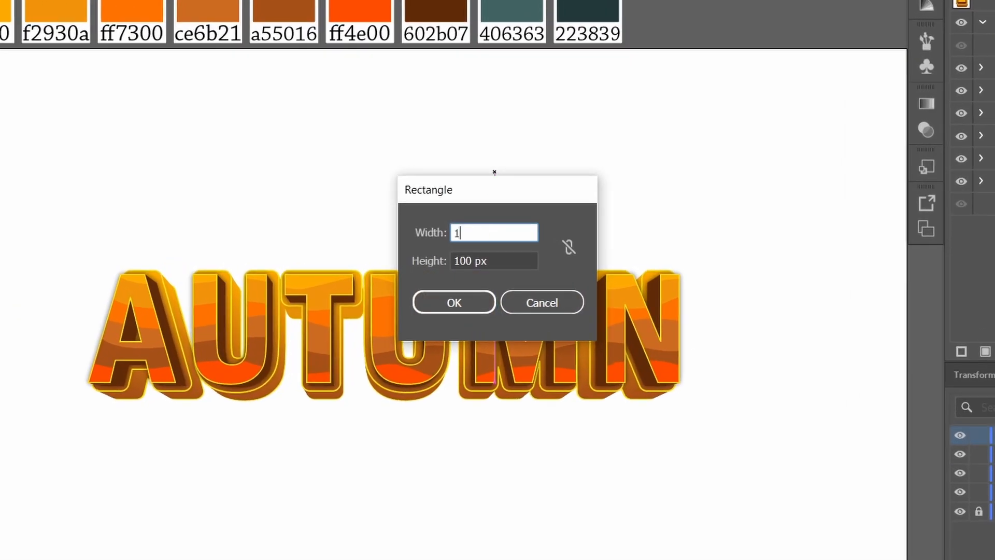
pyautogui.press('Tab')
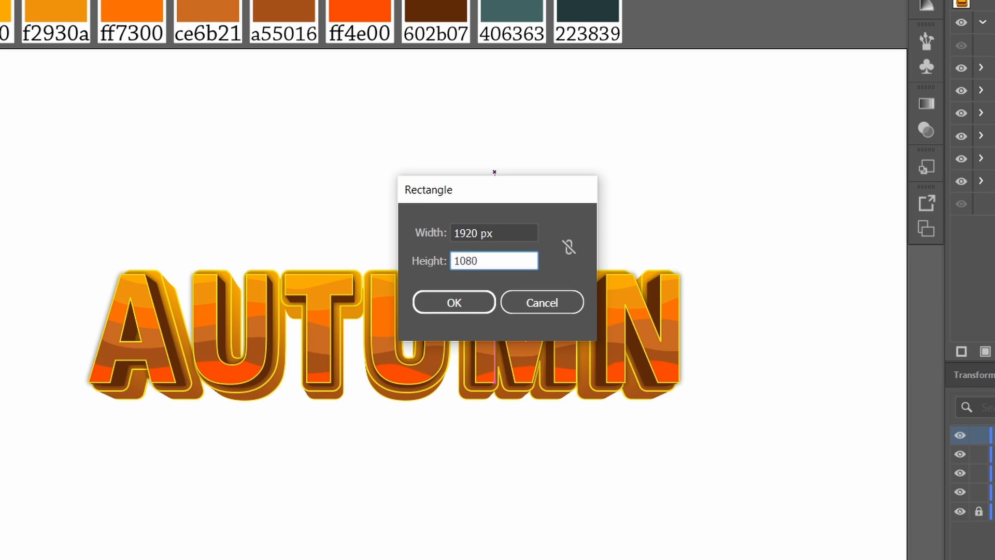
pyautogui.press('Return')
# - Center the rectangle horizontally and vertically on the artboard and send it behind all the artwork
pyautogui.click(958, 10)
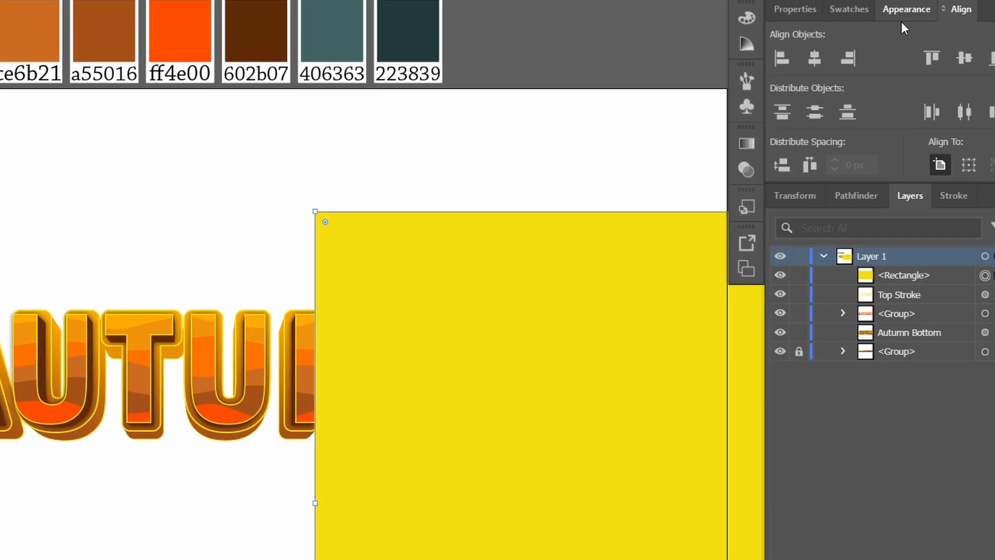
pyautogui.click(814, 58)
pyautogui.click(963, 58)
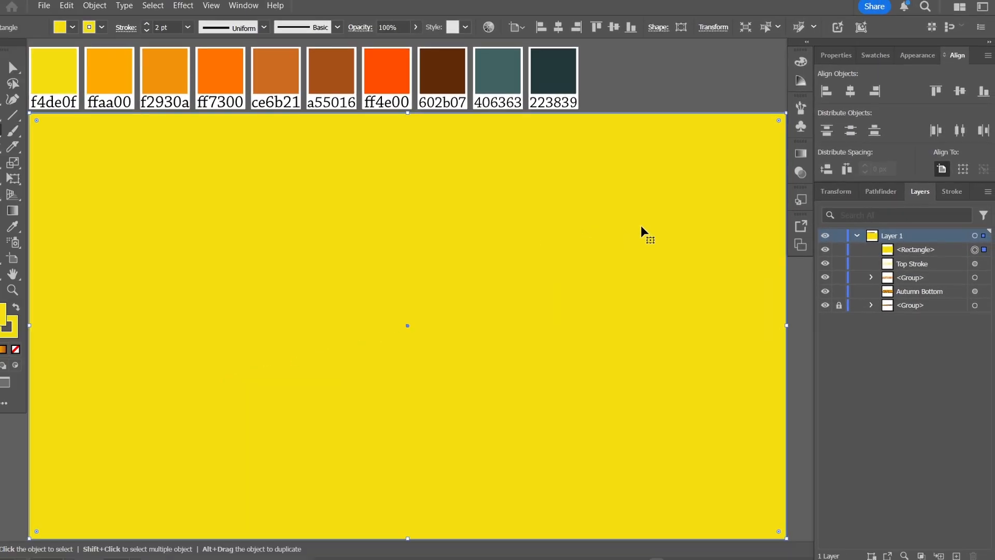
pyautogui.hotkey('ctrl', 'shift', '[')
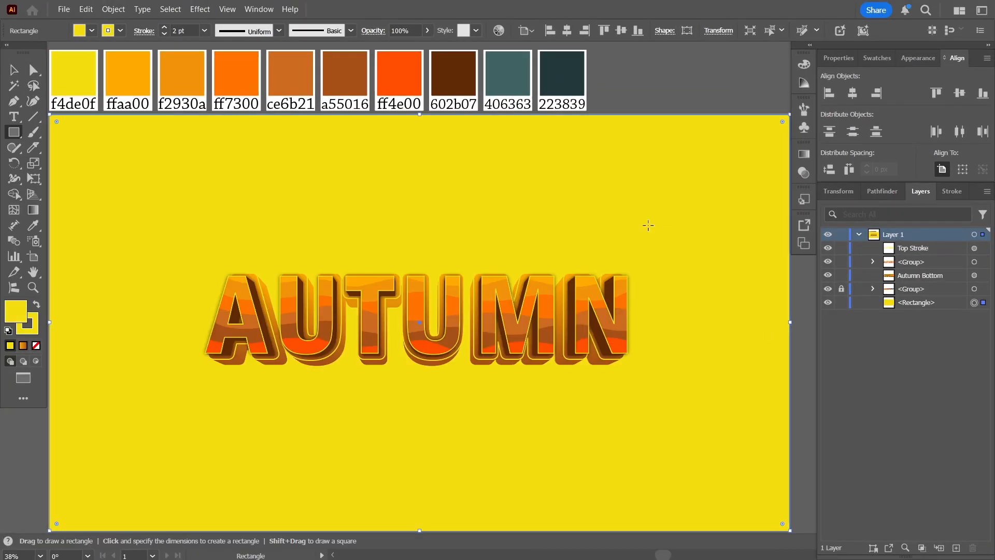
# - Fill the background rectangle with a radial gradient
pyautogui.click(33, 210)
pyautogui.click(304, 243)
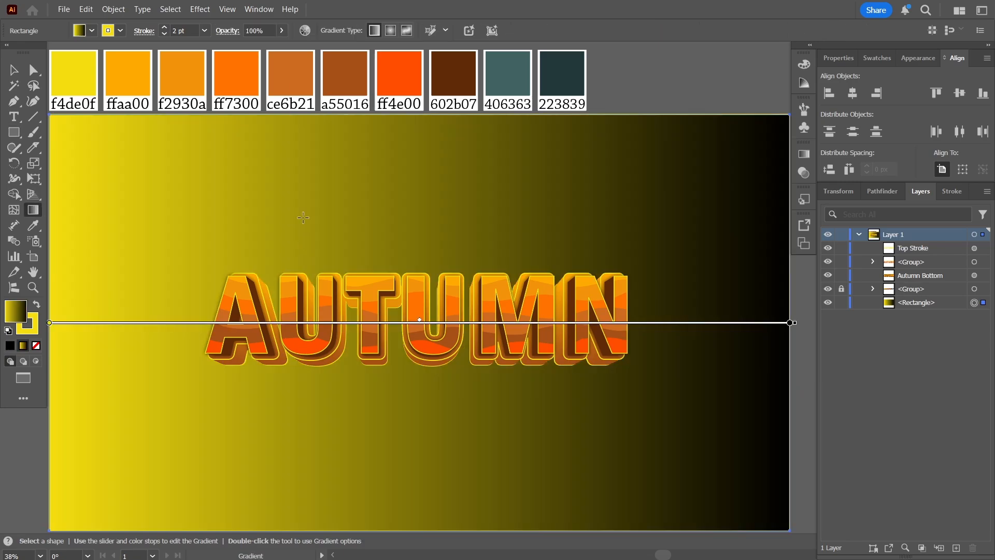
pyautogui.click(389, 31)
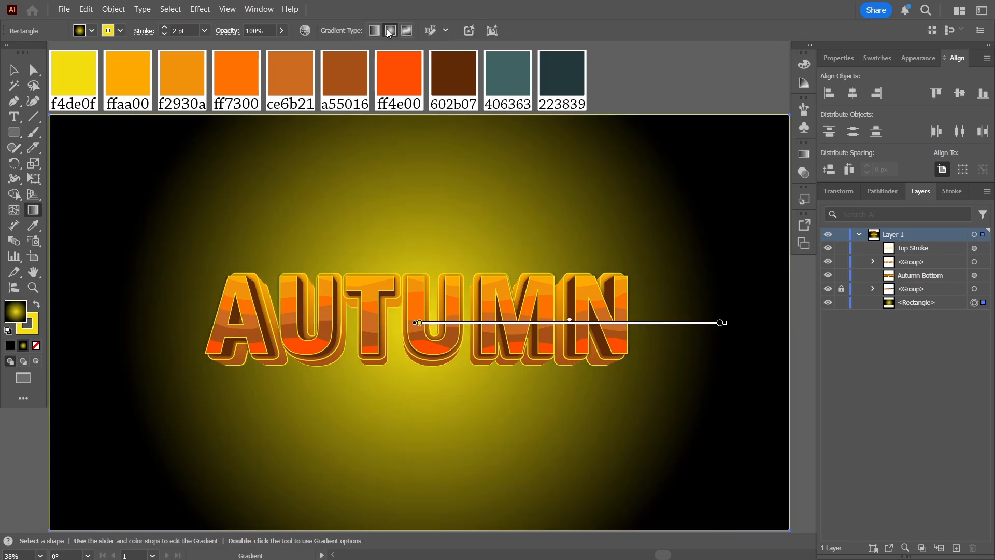
# - Color the gradient's inner stop with swatch 406363 and outer stop with 223839, and move the midpoint to about 33%
pyautogui.click(804, 154)
pyautogui.click(651, 254)
pyautogui.click(653, 278)
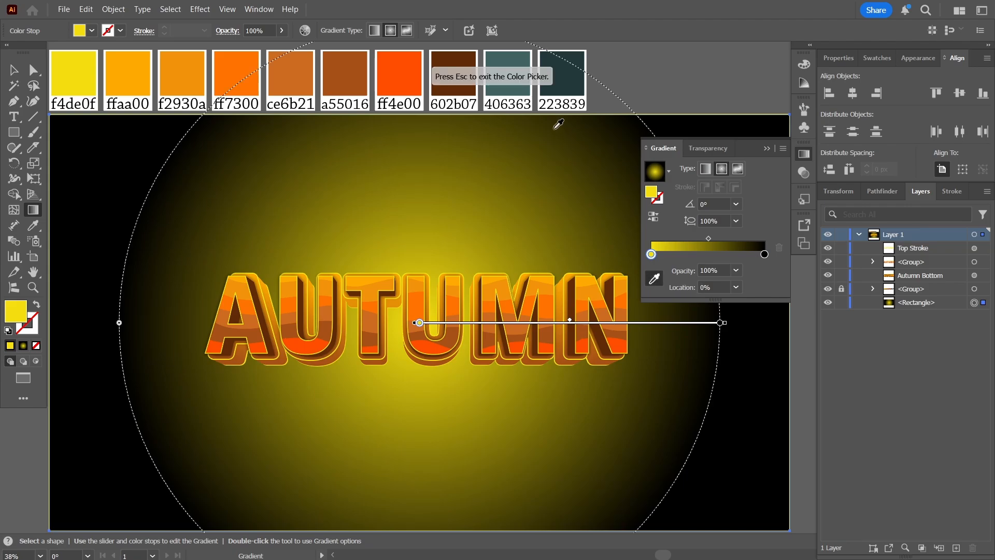
pyautogui.click(512, 87)
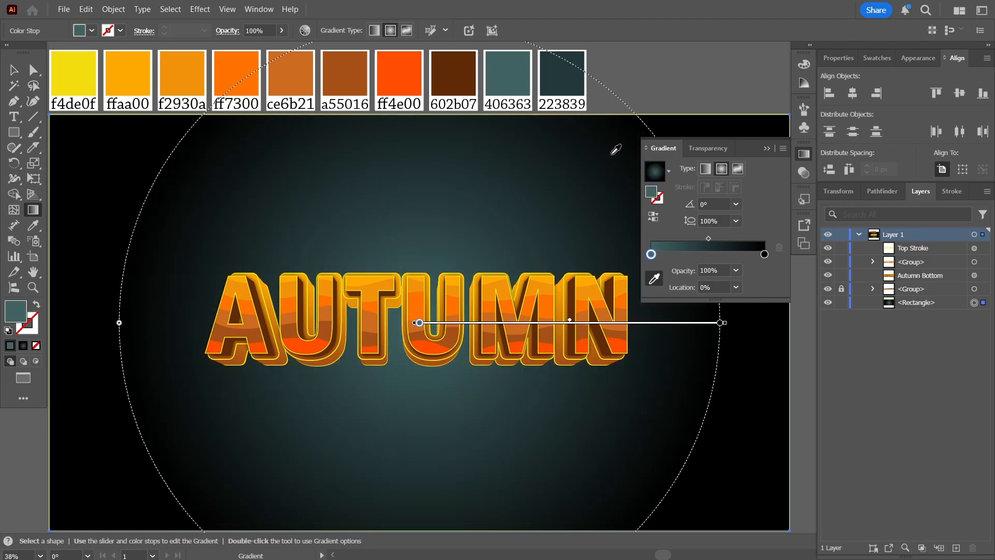
pyautogui.click(765, 254)
pyautogui.click(564, 78)
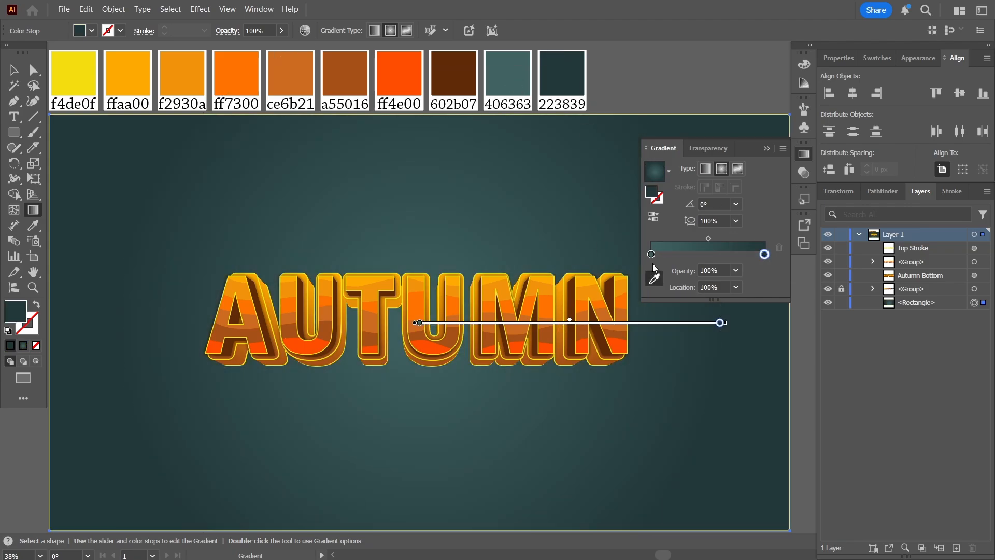
pyautogui.moveTo(707, 237); pyautogui.dragTo(688, 237)
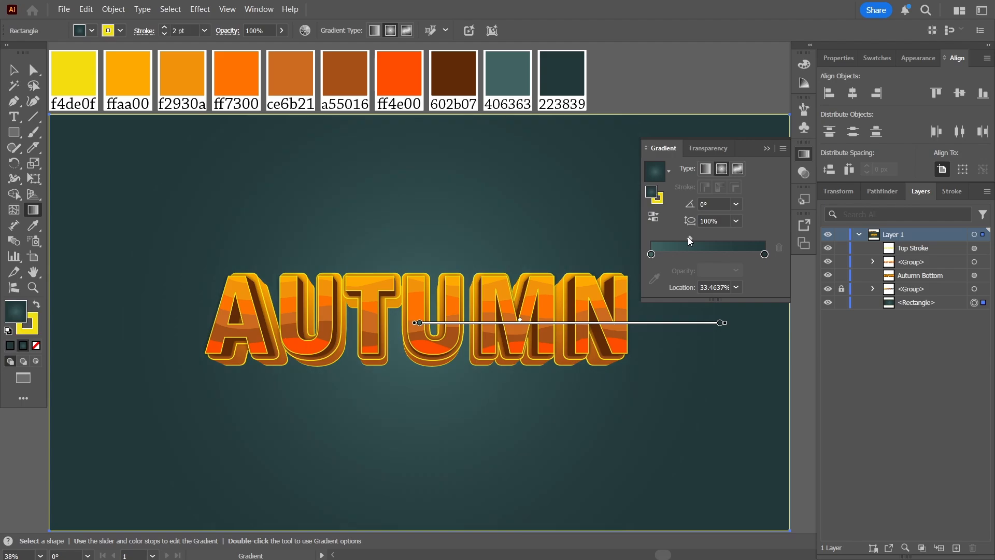
pyautogui.click(769, 150)
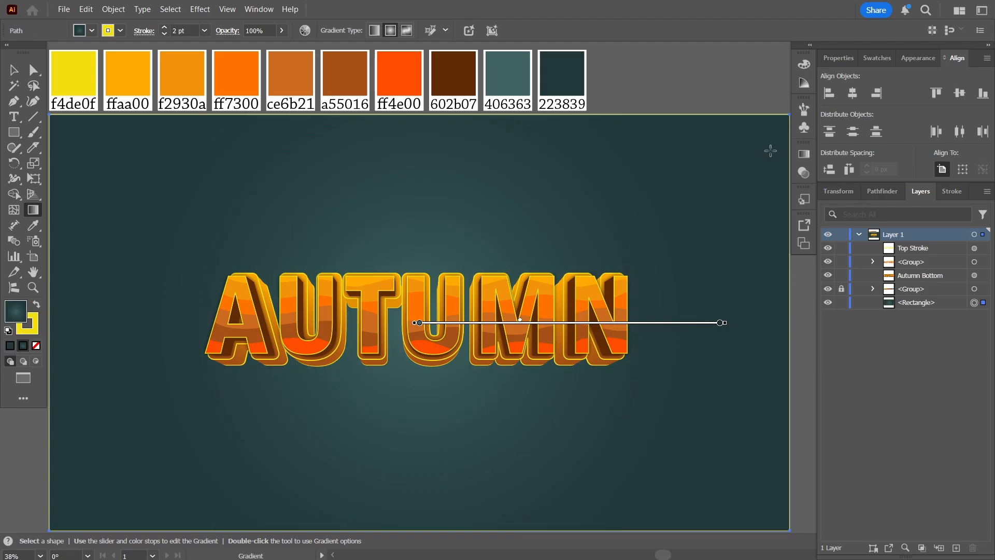
# - Select the background rectangle, remove its yellow stroke and lock it
pyautogui.press('v')
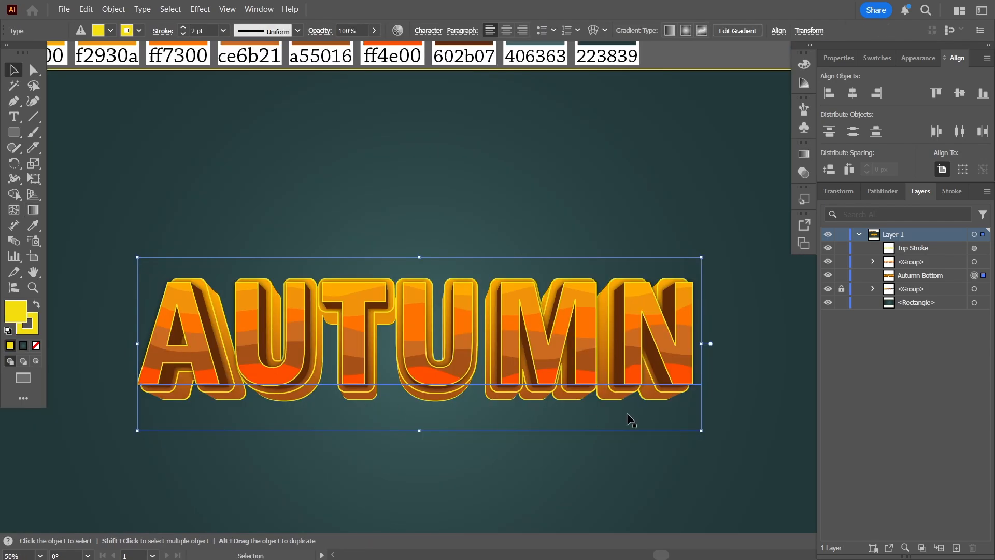
pyautogui.scroll(-2, 628, 415)
pyautogui.moveTo(628, 416); pyautogui.dragTo(544, 374)
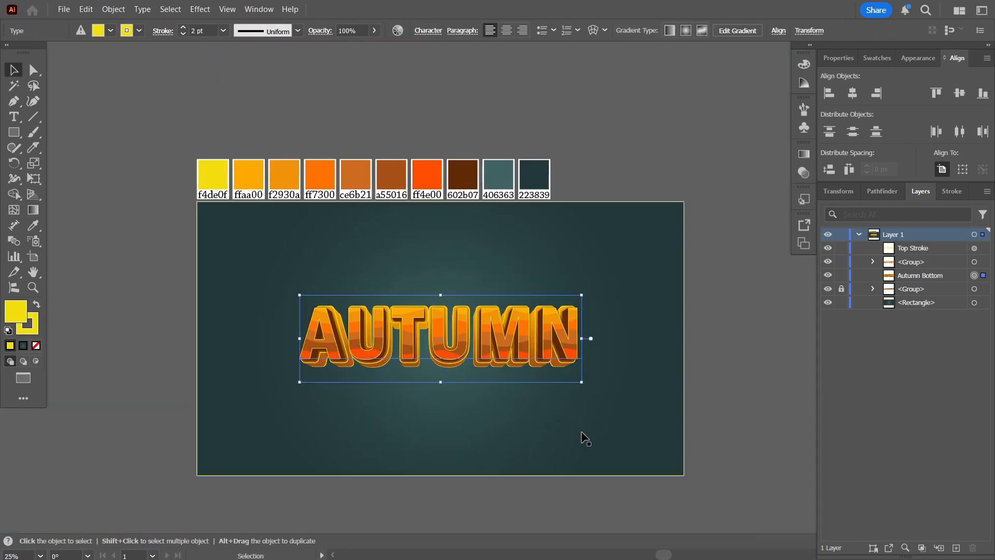
pyautogui.click(582, 431)
pyautogui.press('x')
pyautogui.press('/')
pyautogui.press('x')
pyautogui.hotkey('ctrl', '2')
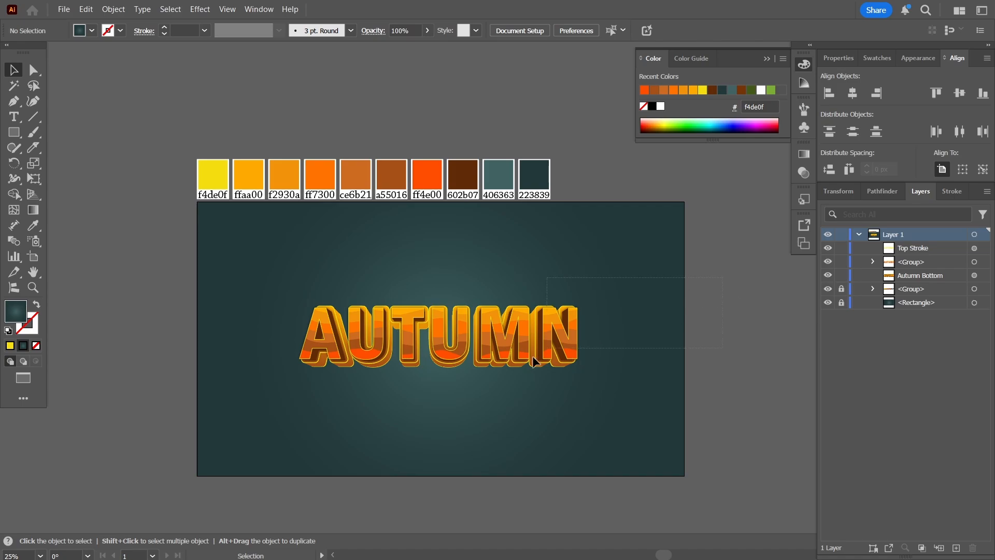
# - Select all the AUTUMN text artwork and scale it up to about three quarters of the background's width
pyautogui.hotkey('ctrl', 'a')
pyautogui.moveTo(583, 385); pyautogui.dragTo(722, 335)
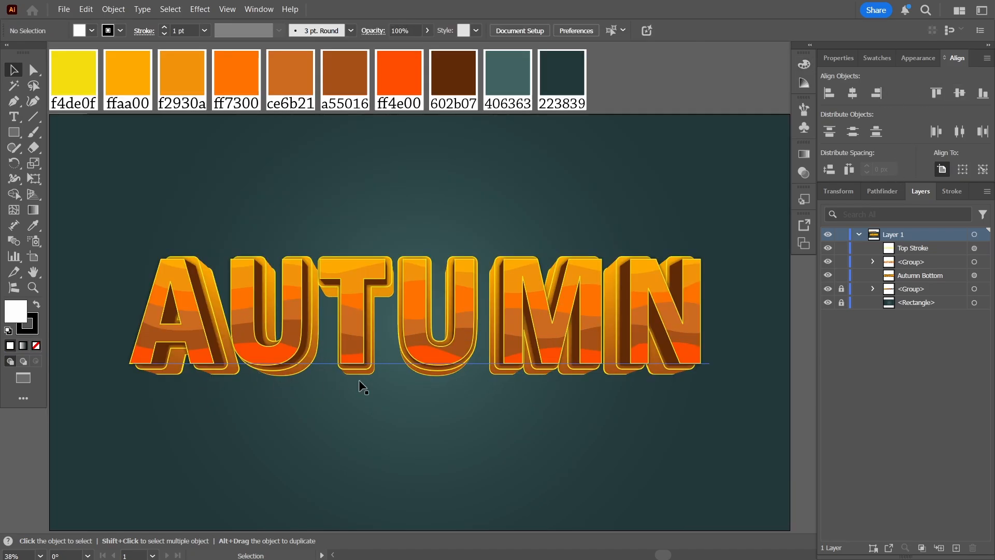
pyautogui.scroll(4, 170, 385)
pyautogui.scroll(-5, 171, 385)
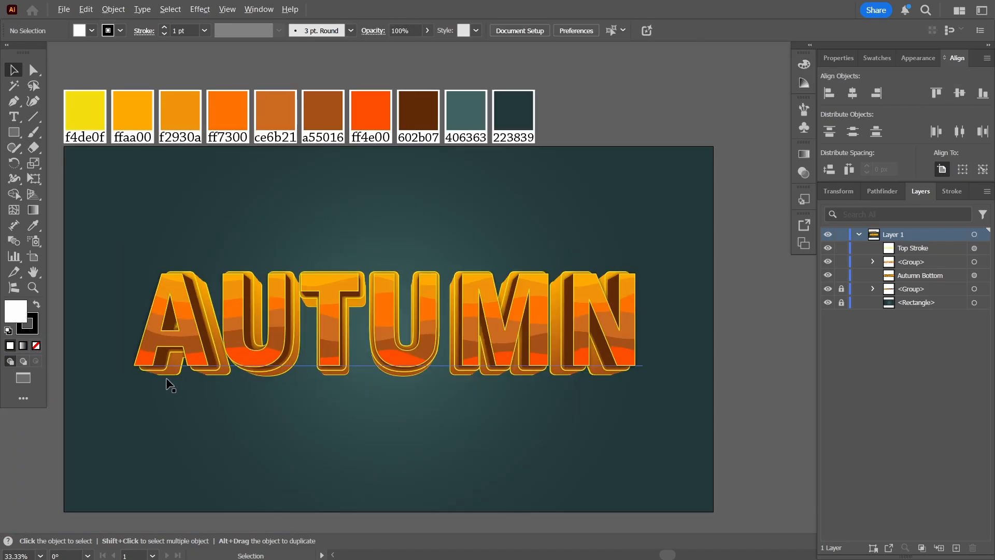
pyautogui.scroll(3, 170, 386)
pyautogui.write('3')
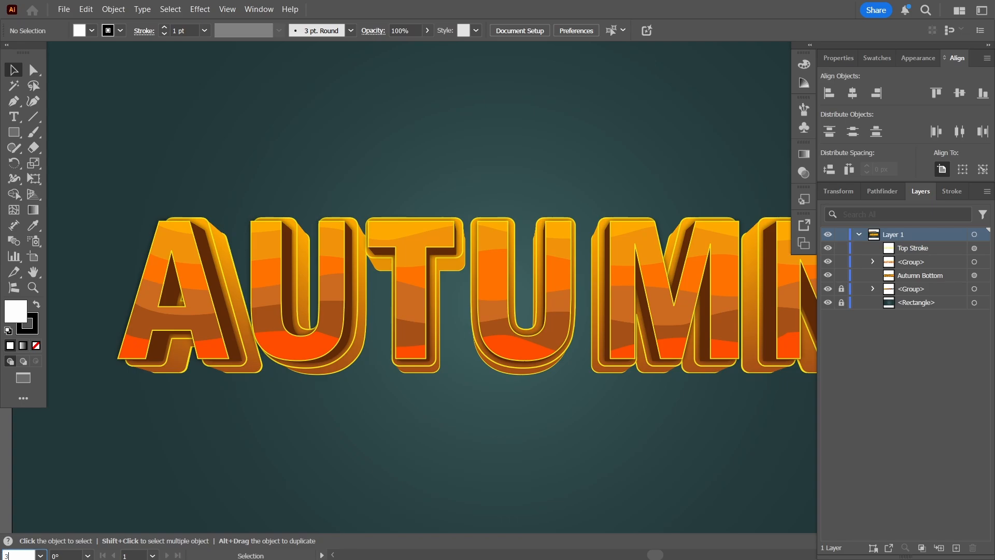
pyautogui.write('8')
pyautogui.press('Return')
pyautogui.moveTo(335, 397); pyautogui.dragTo(273, 420)
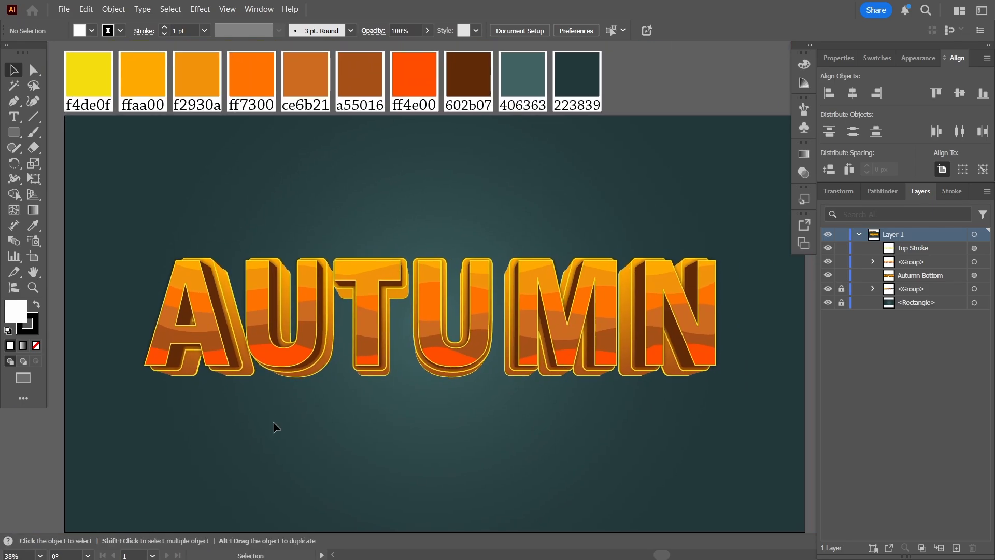
# - Set the Transform effect of Autumn Bottom's lowest yellow fill to 90.3% horizontal and 91.5% vertical scale, with a 25 px vertical move
pyautogui.click(986, 274)
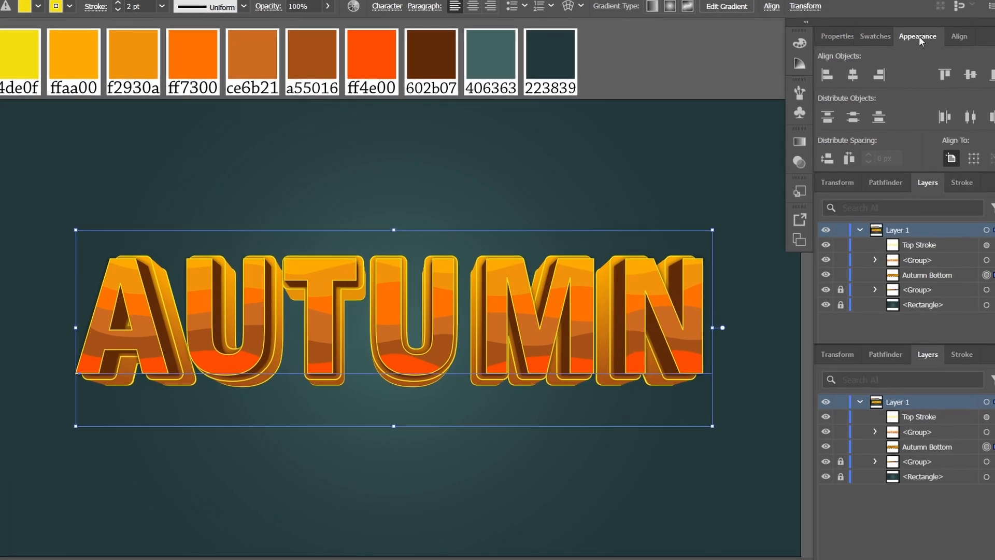
pyautogui.click(918, 36)
pyautogui.click(845, 184)
pyautogui.click(843, 185)
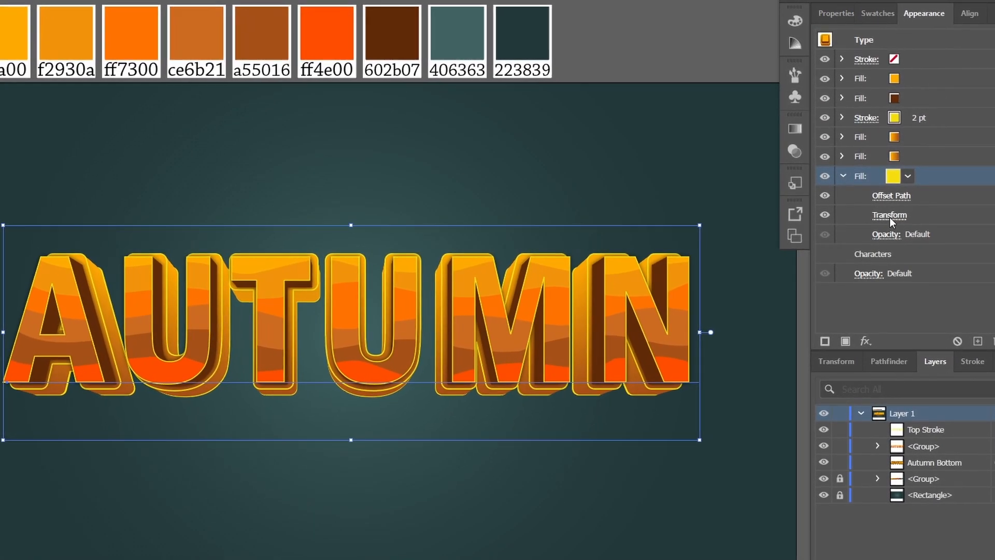
pyautogui.click(889, 216)
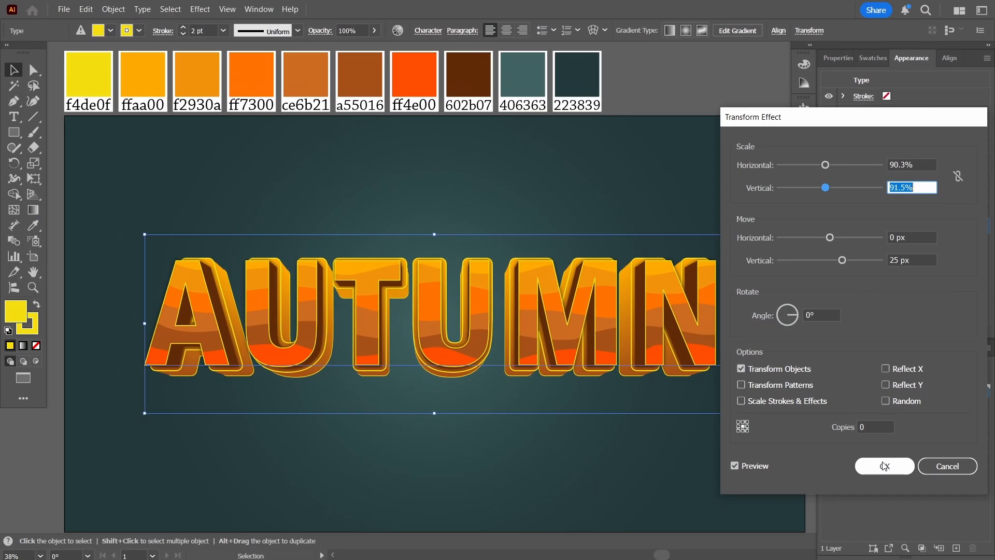
pyautogui.click(892, 506)
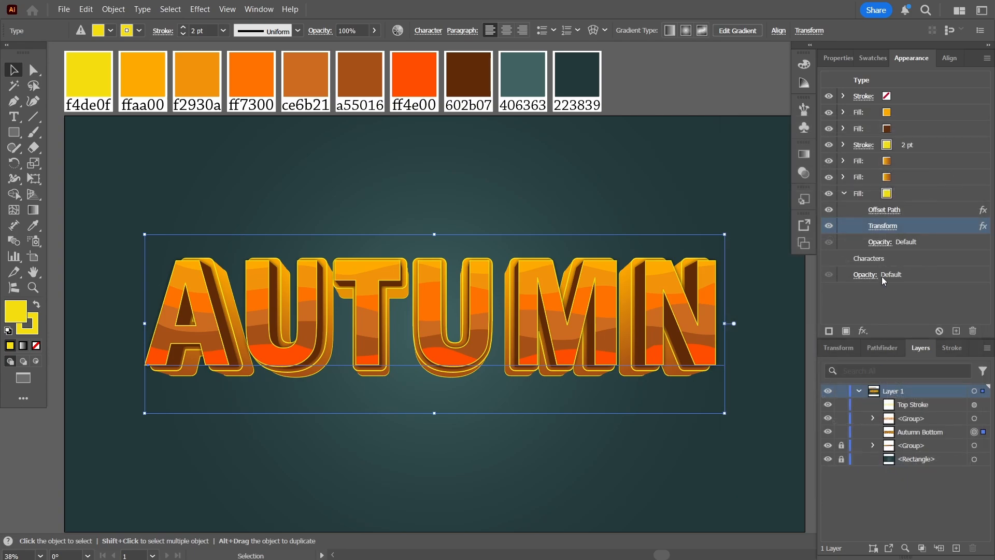
# - Set the Offset Path of Autumn Bottom's lowest yellow fill to 17 px with round joins
pyautogui.click(921, 193)
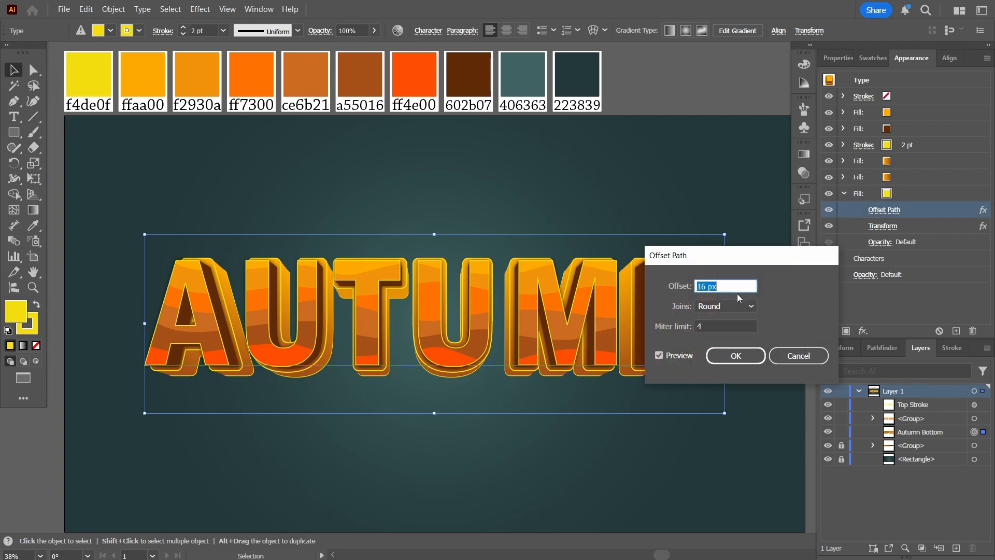
pyautogui.write('17')
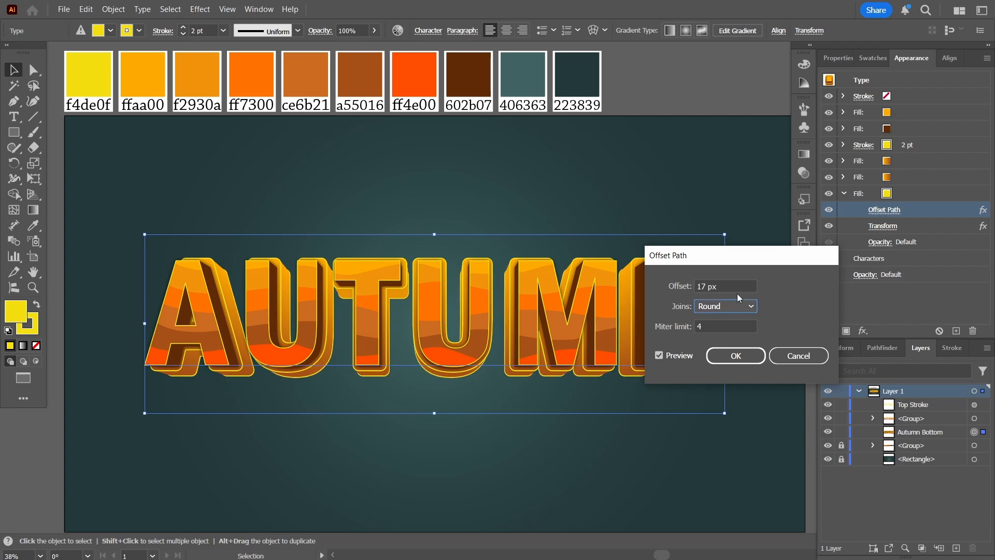
pyautogui.moveTo(734, 258); pyautogui.dragTo(853, 283)
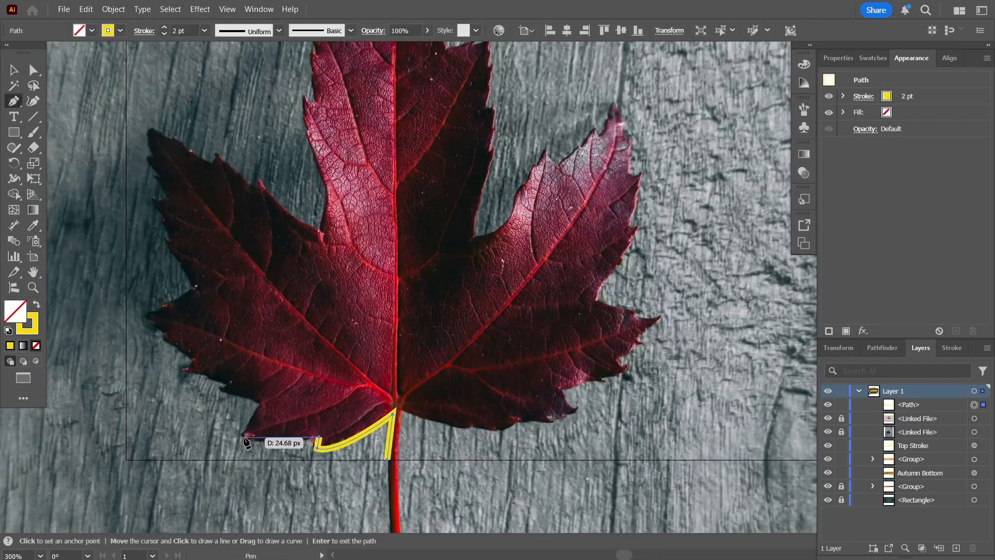
# - Trace the jagged outline of the red maple leaf photo with the Pen tool, using a 2 pt yellow stroke and no fill
pyautogui.click(244, 437)
pyautogui.click(259, 403)
pyautogui.click(186, 370)
pyautogui.click(195, 289)
pyautogui.click(149, 129)
pyautogui.click(232, 194)
pyautogui.click(283, 177)
pyautogui.click(325, 320)
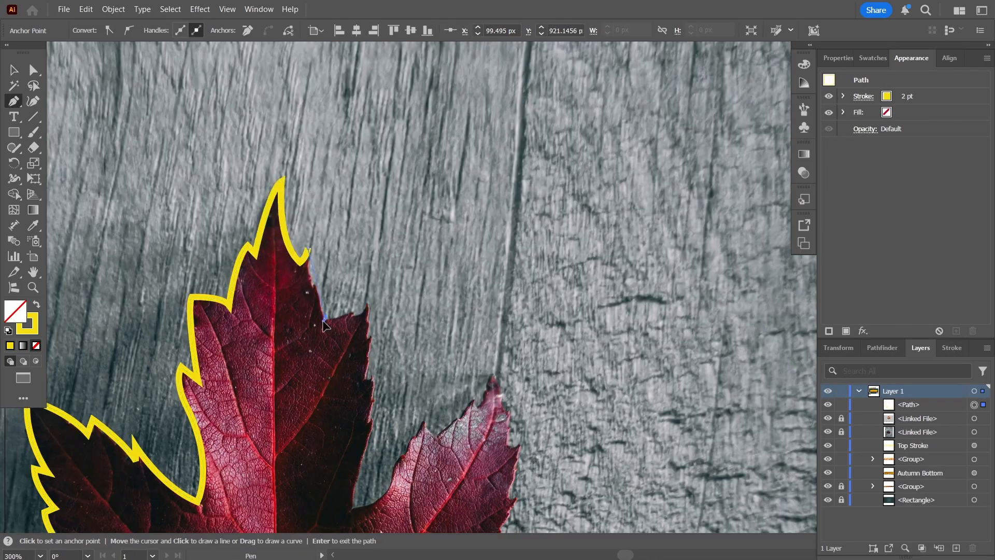
pyautogui.click(371, 365)
pyautogui.click(354, 450)
pyautogui.click(493, 322)
pyautogui.click(461, 268)
pyautogui.click(445, 325)
pyautogui.click(508, 327)
pyautogui.click(478, 378)
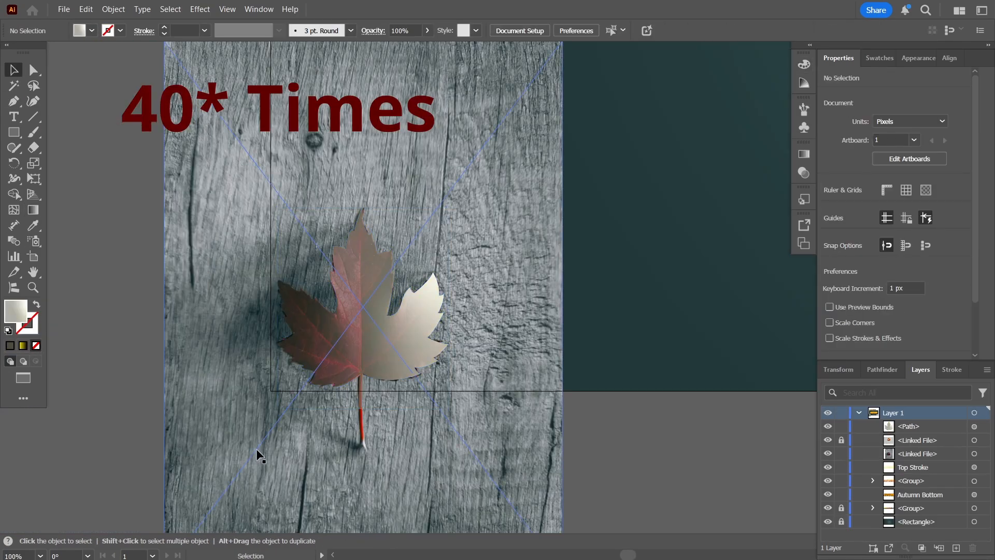
# - Place a freeform gradient color point in the left lobe of the traced leaf and give it a dark red color
pyautogui.press('i')
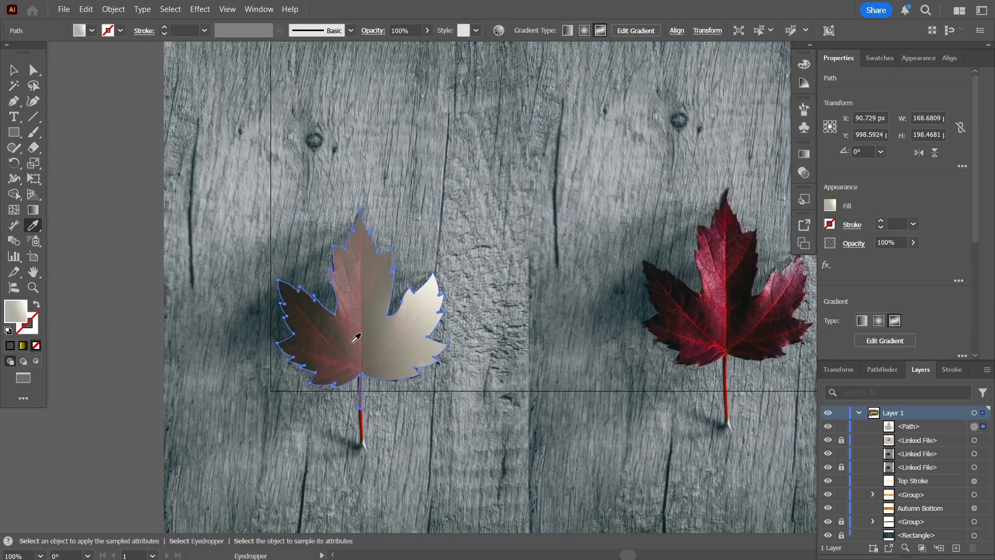
pyautogui.click(32, 209)
pyautogui.click(305, 340)
pyautogui.doubleClick(15, 311)
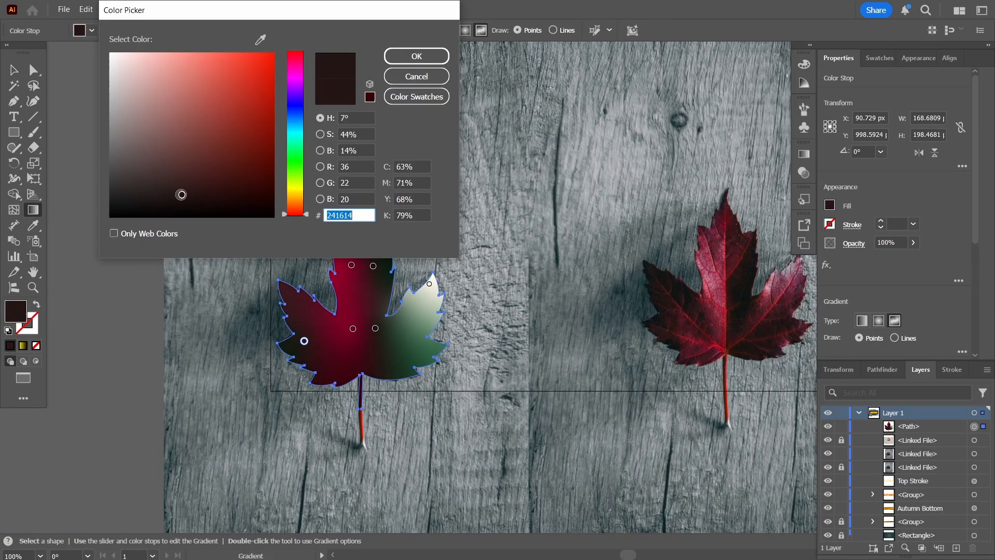
pyautogui.click(240, 182)
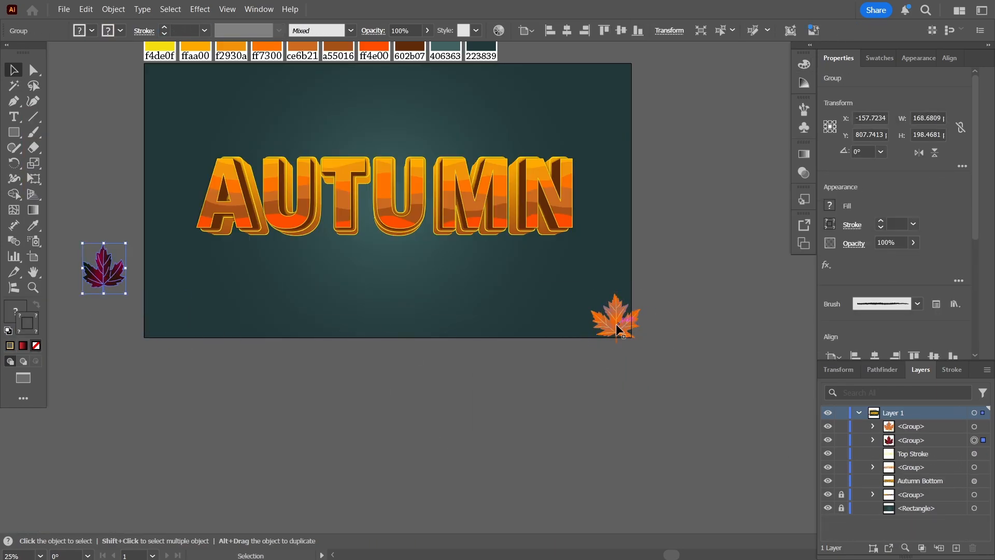
# - Place a copy of the orange maple leaf at the background's lower-left corner
pyautogui.moveTo(617, 327); pyautogui.dragTo(289, 333)
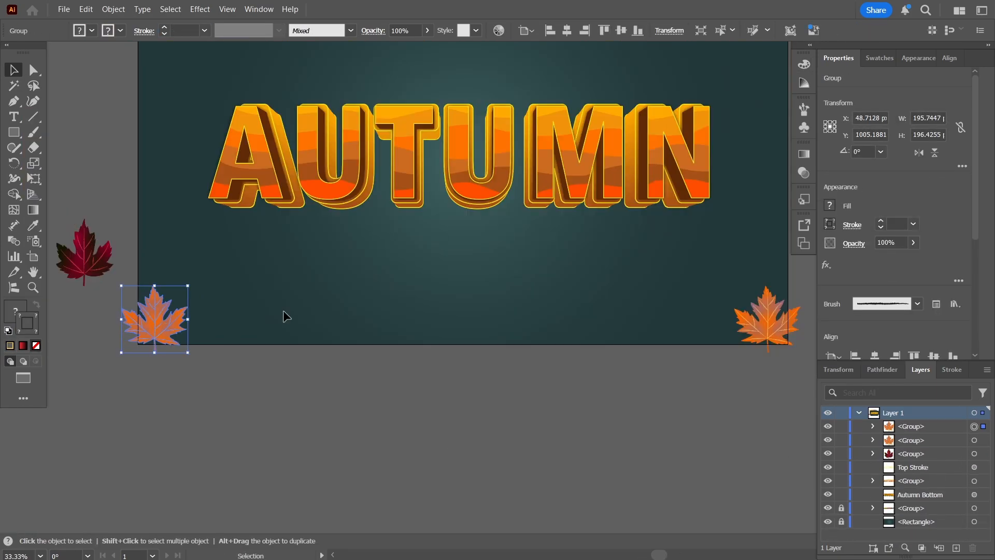
# - Duplicate the orange maple leaf at even spacing to form a row along the background's lower edge
pyautogui.moveTo(151, 326); pyautogui.dragTo(218, 327)
pyautogui.moveTo(219, 326); pyautogui.dragTo(282, 326)
pyautogui.moveTo(283, 327); pyautogui.dragTo(346, 334)
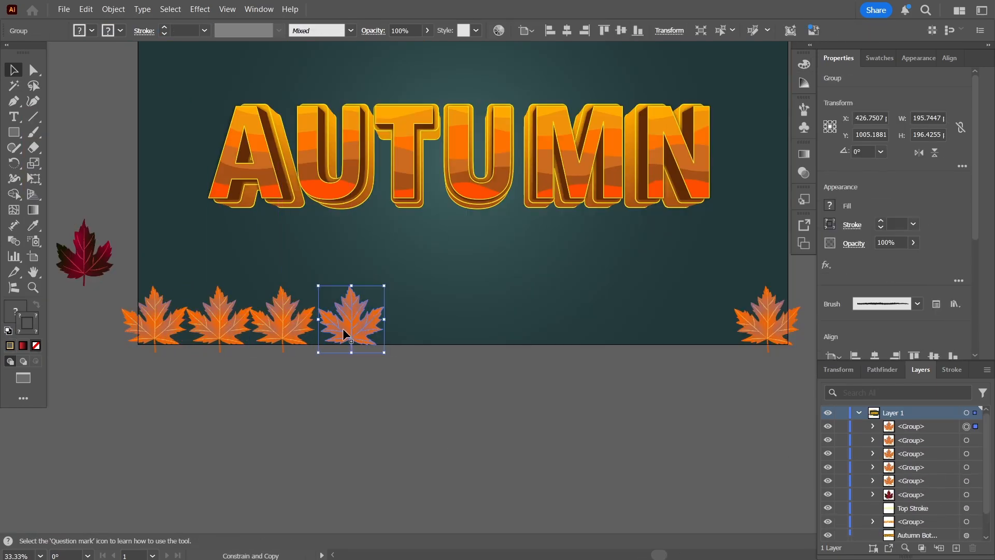
pyautogui.hotkey('ctrl', 'd')
pyautogui.hotkey('ctrl', 'd')
pyautogui.hotkey('ctrl', 'd')
pyautogui.hotkey('ctrl', 'd')
pyautogui.hotkey('ctrl', 'd')
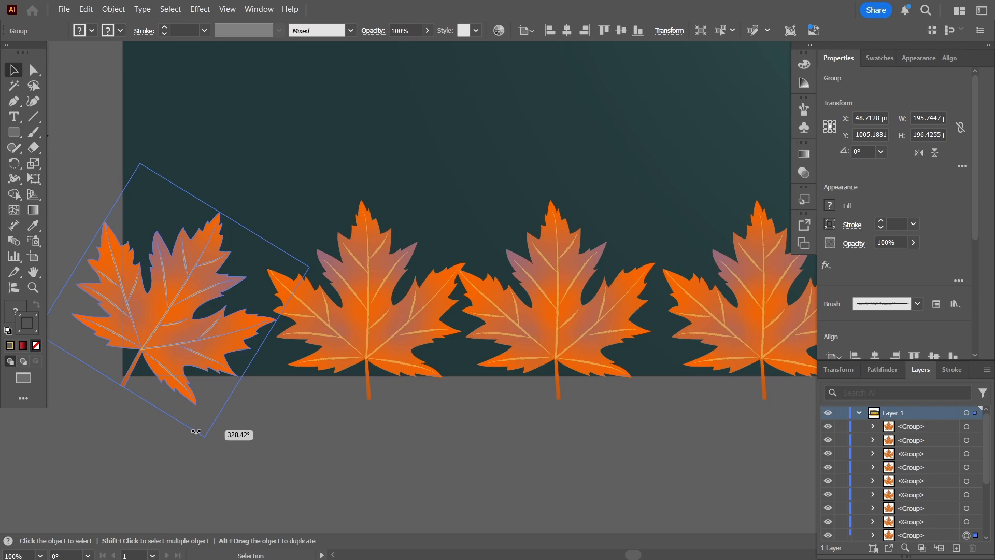
# - Rotate the orange leaf in the lower-left corner and shift the neighbouring leaves for an irregular row
pyautogui.moveTo(174, 335); pyautogui.dragTo(166, 208)
pyautogui.moveTo(370, 344); pyautogui.dragTo(296, 325)
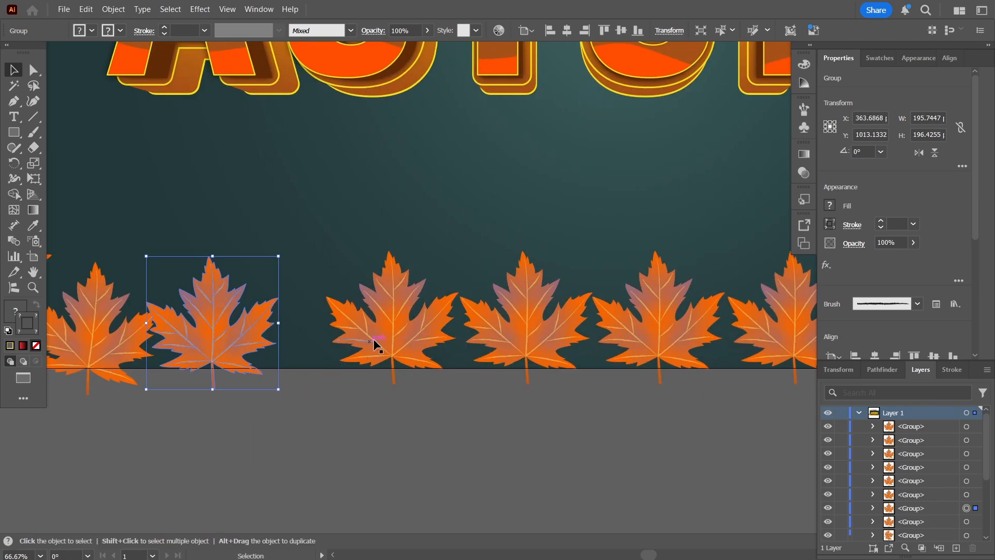
pyautogui.moveTo(373, 337); pyautogui.dragTo(448, 337)
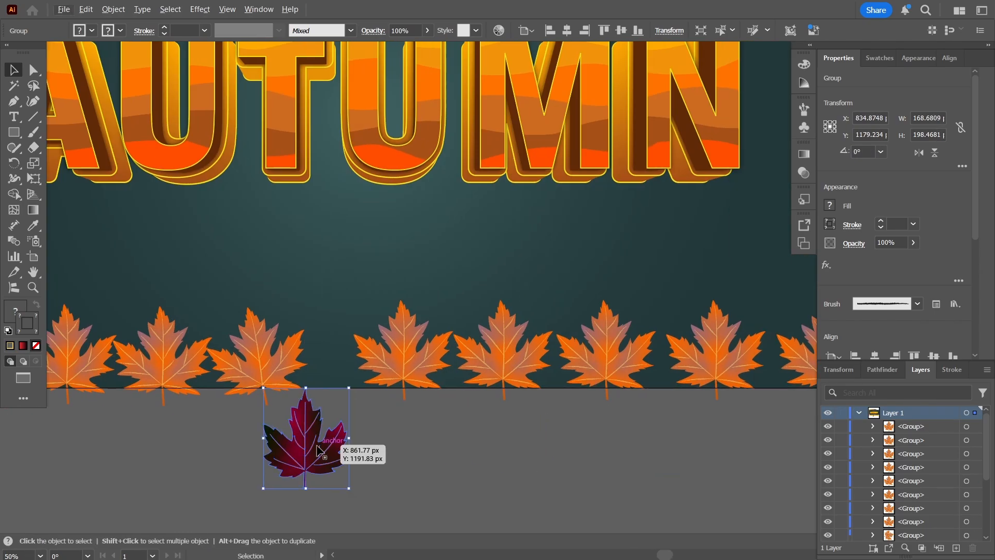
# - Place copies of the dark red leaf between the orange leaves of the lower row, moving and rotating nearby leaves to vary the arrangement
pyautogui.moveTo(311, 444); pyautogui.dragTo(428, 487)
pyautogui.moveTo(425, 471); pyautogui.dragTo(551, 373)
pyautogui.moveTo(605, 369); pyautogui.dragTo(598, 368)
pyautogui.moveTo(669, 322); pyautogui.dragTo(473, 339)
pyautogui.moveTo(520, 386); pyautogui.dragTo(472, 387)
pyautogui.moveTo(525, 318); pyautogui.dragTo(504, 304)
# - Fill the lower-right corner with rotated and overlapping orange leaves, stacking one higher along the background's right edge
pyautogui.click(629, 365)
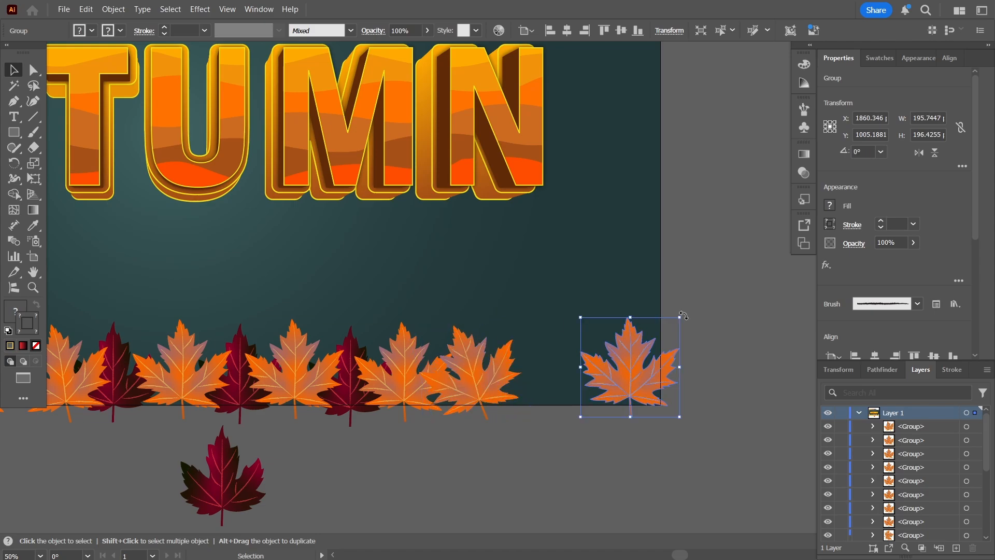
pyautogui.moveTo(683, 315); pyautogui.dragTo(627, 294)
pyautogui.moveTo(633, 370); pyautogui.dragTo(644, 376)
pyautogui.moveTo(351, 374); pyautogui.dragTo(520, 369)
pyautogui.moveTo(641, 382); pyautogui.dragTo(581, 379)
pyautogui.moveTo(578, 298); pyautogui.dragTo(617, 312)
pyautogui.moveTo(646, 382); pyautogui.dragTo(644, 334)
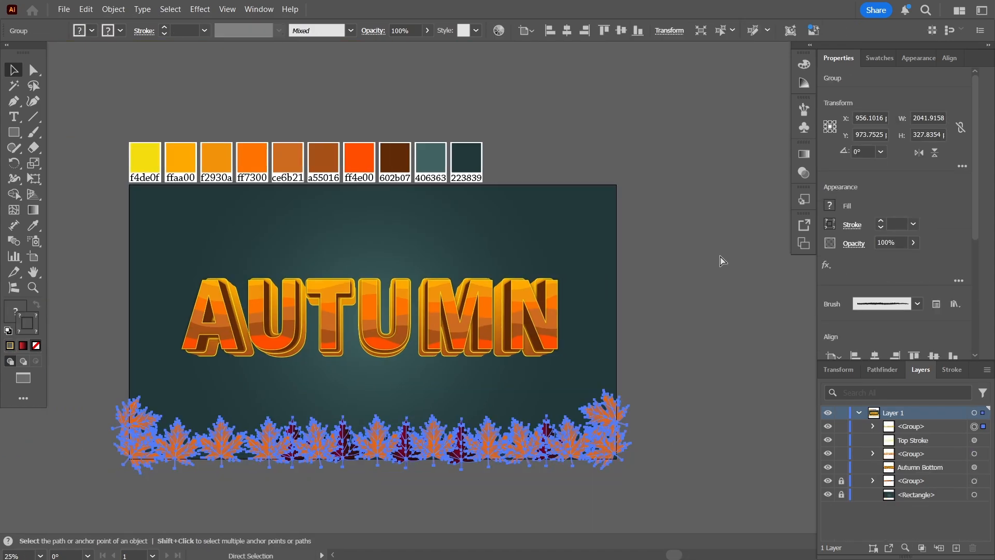
# - Group the leaves of the lower border and place a vertically flipped copy along the background's upper edge
pyautogui.hotkey('ctrl', 'g')
pyautogui.click(935, 153)
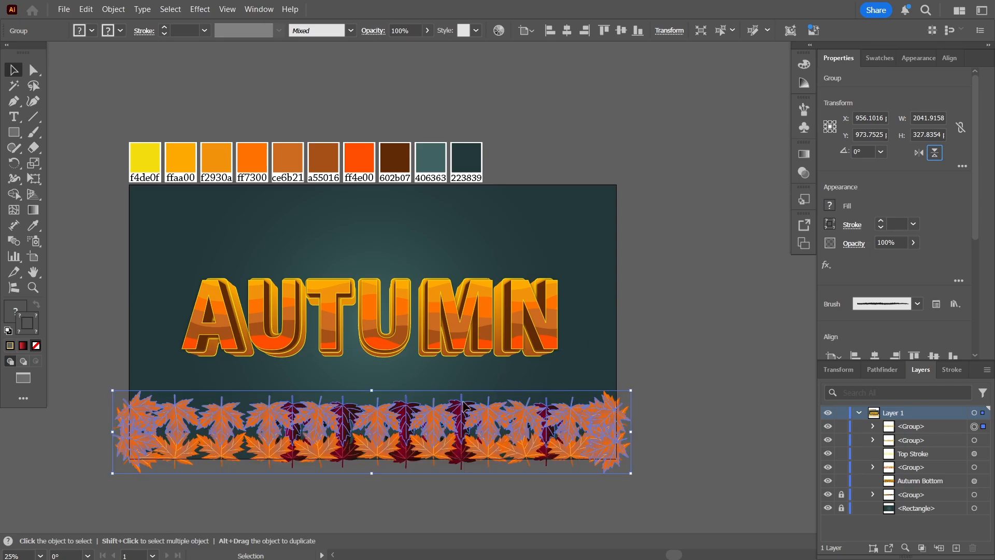
pyautogui.moveTo(435, 430); pyautogui.dragTo(434, 211)
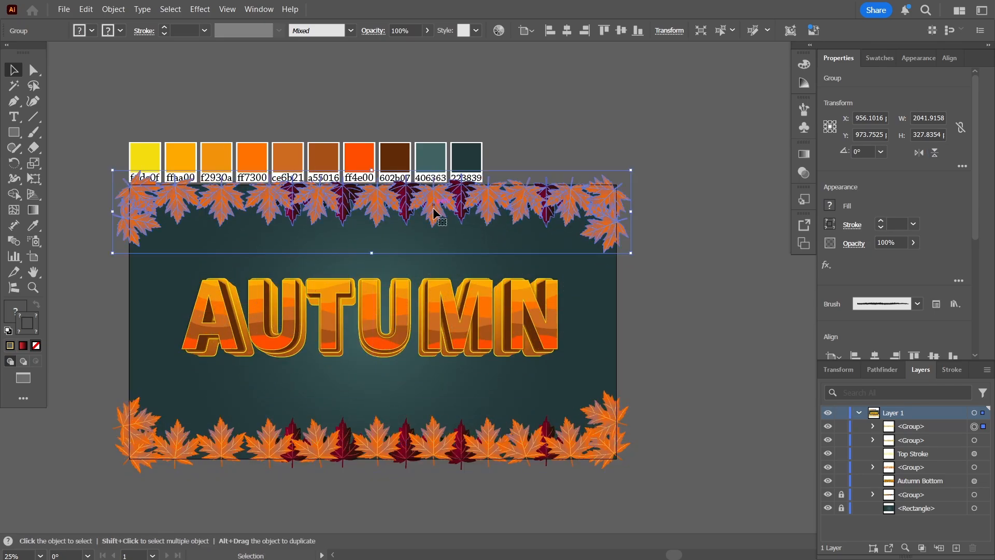
# - Create a rectangle with the same dimensions as the artboard
pyautogui.click(664, 223)
pyautogui.click(664, 295)
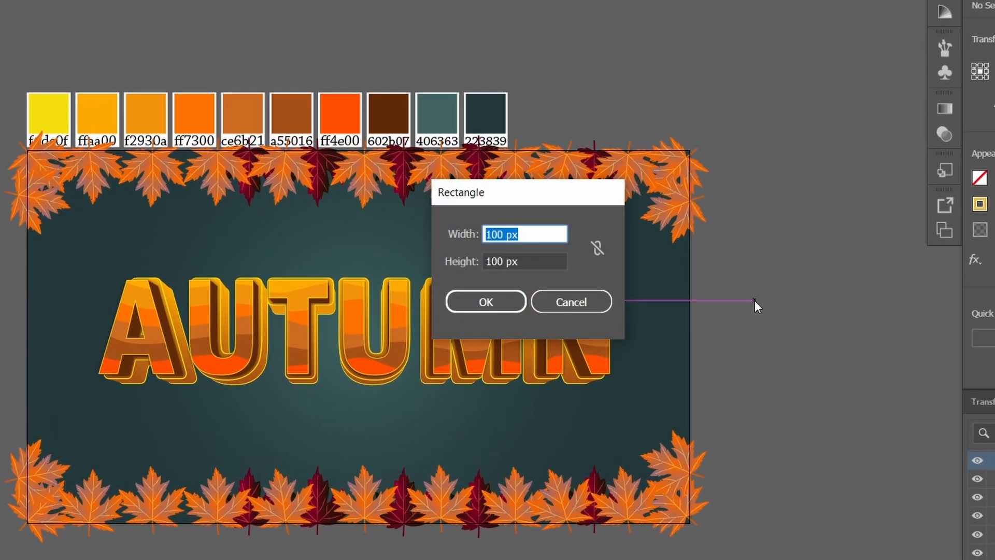
pyautogui.press('Tab')
pyautogui.write('100')
pyautogui.press('Return')
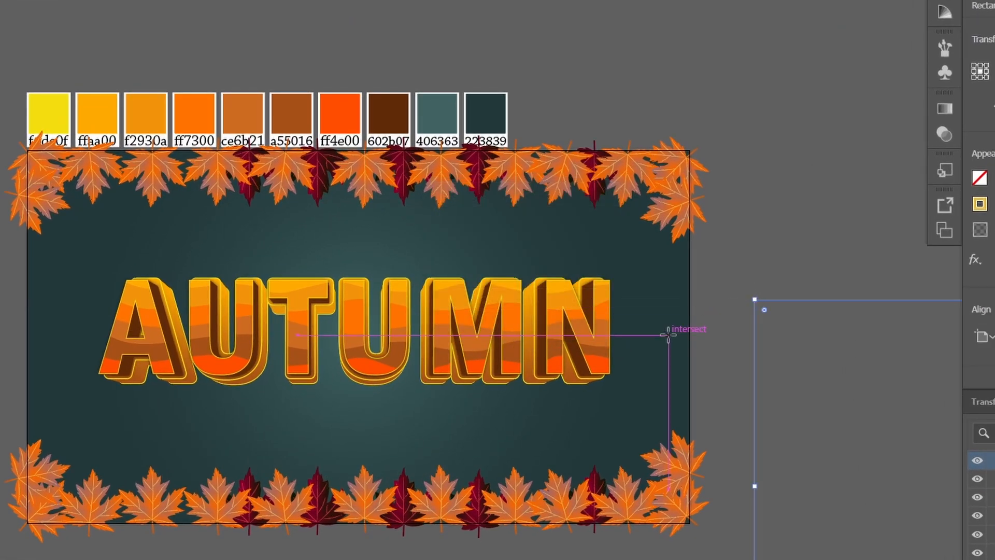
# - Center the rectangle on the artboard and give it a semi-transparent yellow fill
pyautogui.hotkey('shift', 'F7')
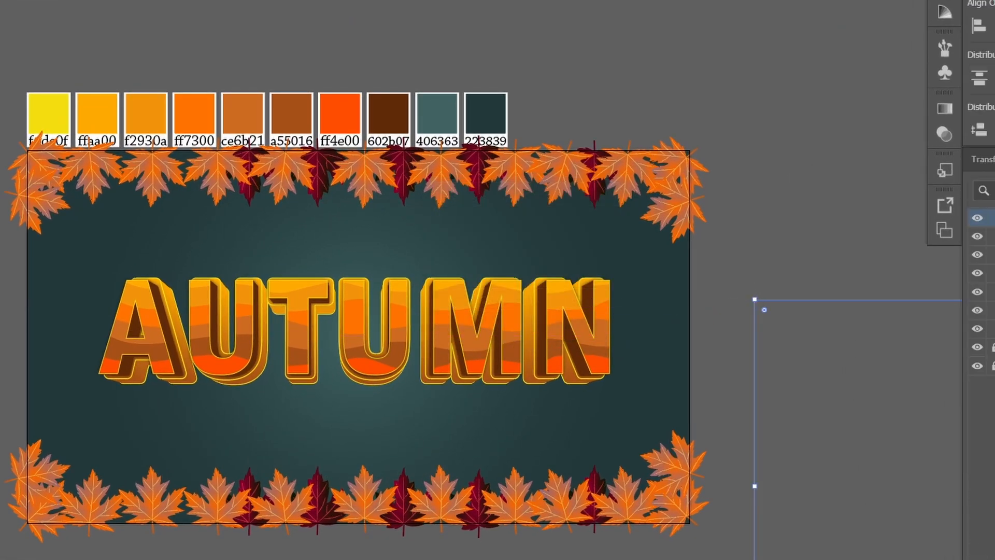
pyautogui.click(994, 26)
pyautogui.click(994, 25)
pyautogui.click(0, 394)
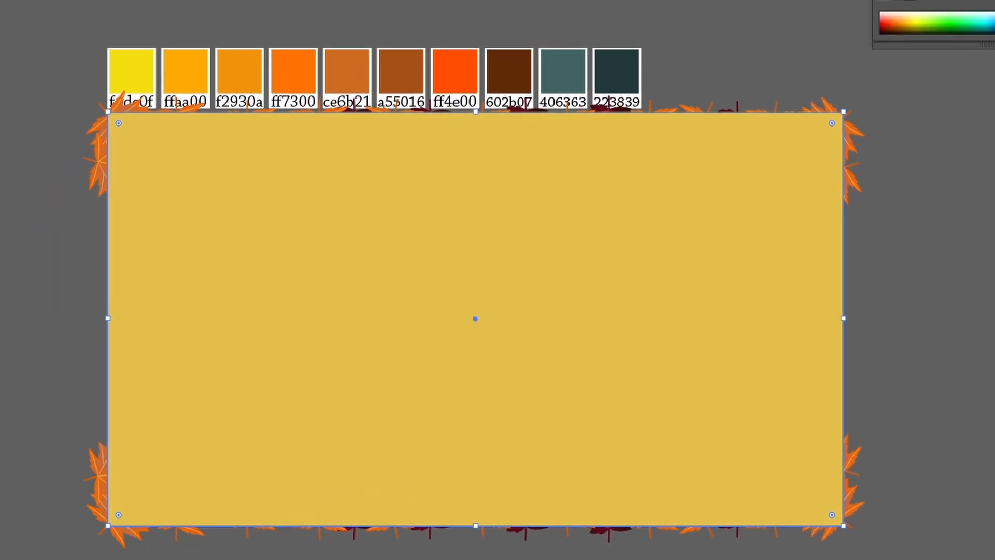
pyautogui.press('Return')
# - Clip the upper and lower leaf borders to the artboard-sized rectangle with a clipping mask
pyautogui.click(862, 502)
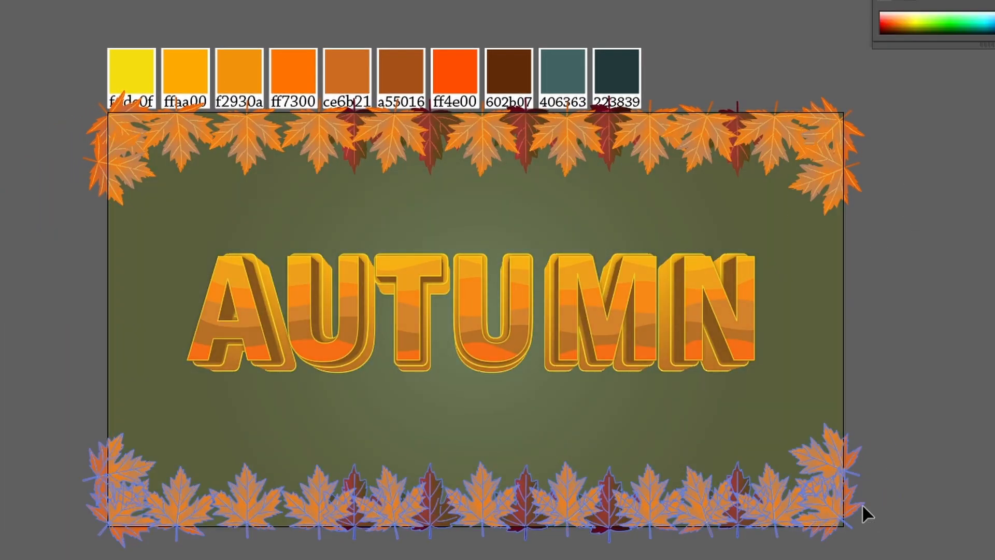
pyautogui.keyDown('shift'); pyautogui.click(854, 192); pyautogui.keyUp('shift')
pyautogui.rightClick(778, 367)
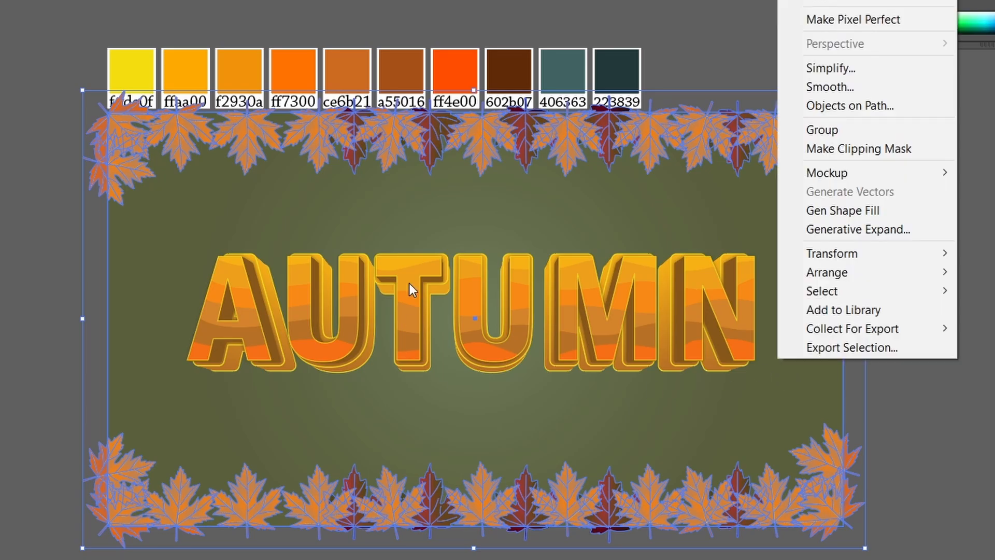
pyautogui.click(858, 148)
# - Scale Top Stroke, the wavy text group and Autumn Bottom together from their center to about 1629 px wide
pyautogui.click(983, 440)
pyautogui.keyDown('shift'); pyautogui.click(983, 453); pyautogui.keyUp('shift')
pyautogui.keyDown('shift'); pyautogui.click(983, 467); pyautogui.keyUp('shift')
pyautogui.moveTo(563, 381); pyautogui.dragTo(583, 386)
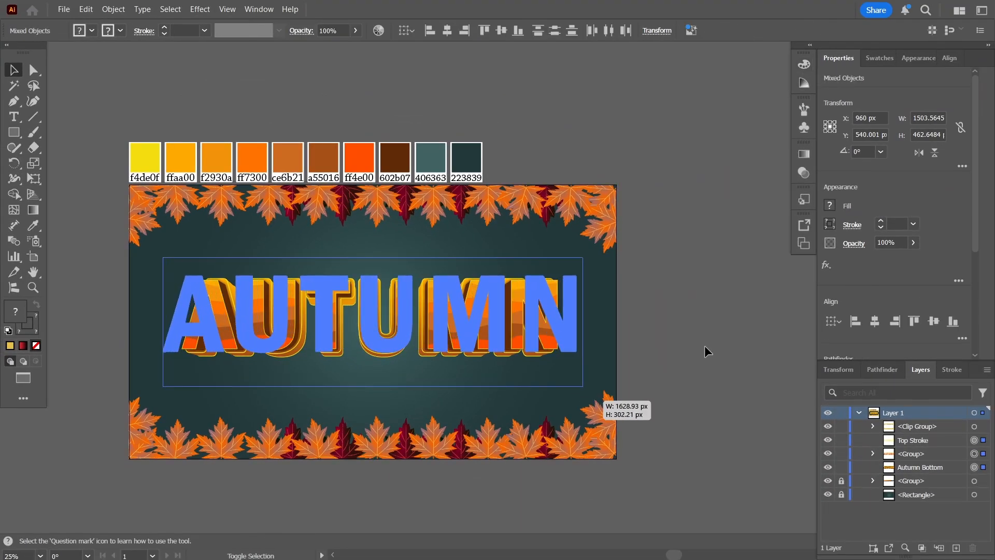
pyautogui.click(683, 302)
# - Switch to full-screen mode and enlarge the artboard view to examine the finished text effect and leaf borders
pyautogui.moveTo(683, 303); pyautogui.dragTo(702, 305)
pyautogui.press('f')
pyautogui.click(40, 556)
pyautogui.click(65, 411)
pyautogui.hotkey('ctrl', '0')
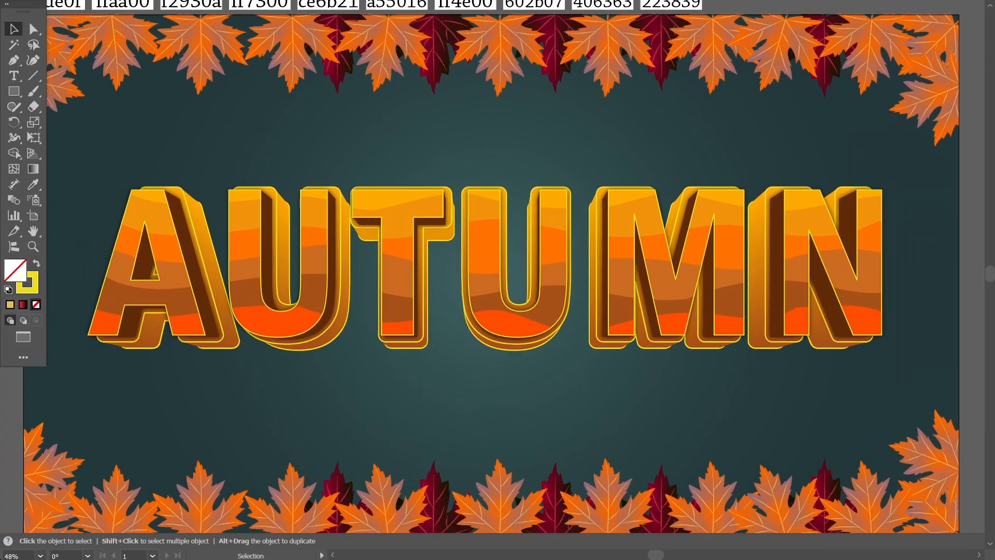